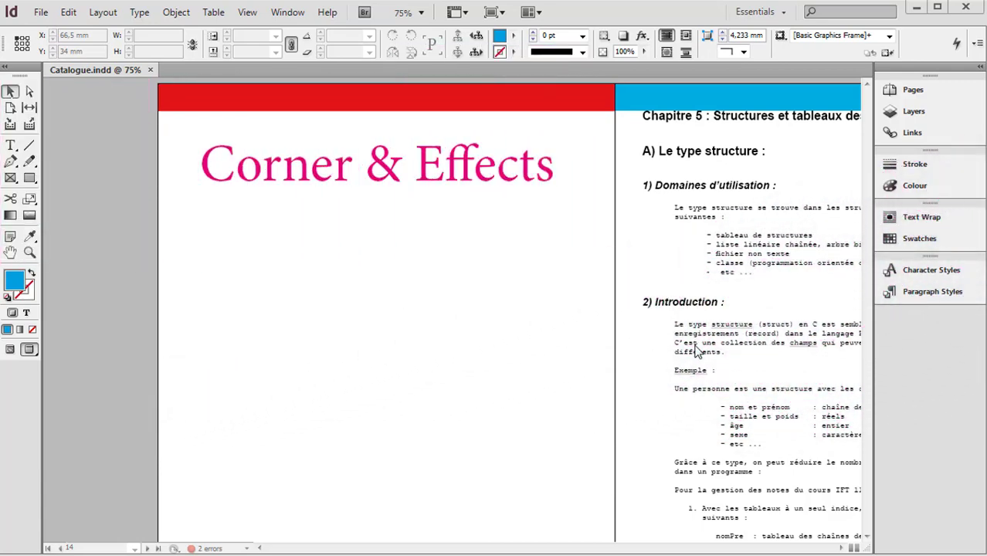
# Step: Draw a blue rectangle about 87 by 53 mm below the title and move it toward the middle of the page
pyautogui.click(31, 179)
pyautogui.moveTo(227, 265); pyautogui.dragTo(415, 378)
pyautogui.press('v')
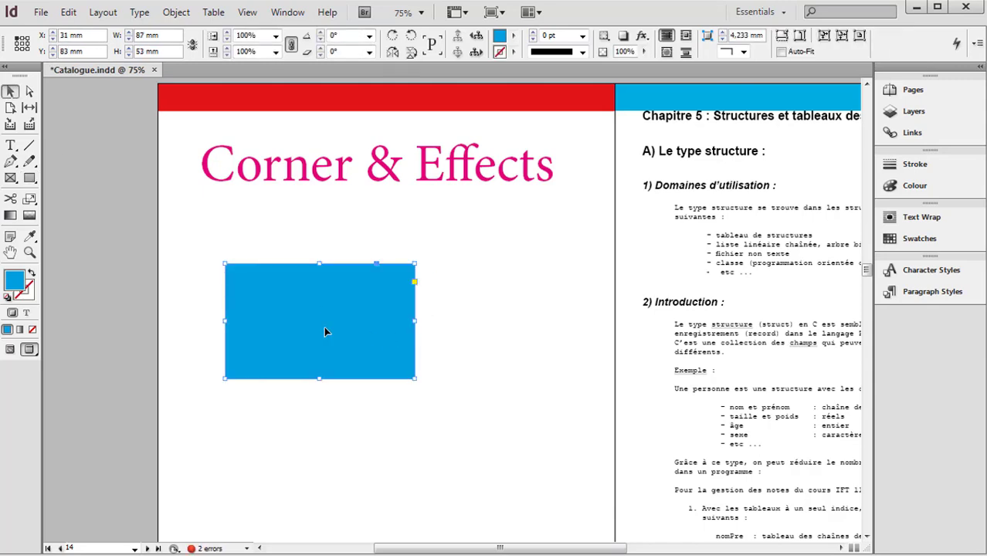
pyautogui.moveTo(326, 333); pyautogui.dragTo(399, 325)
pyautogui.click(546, 320)
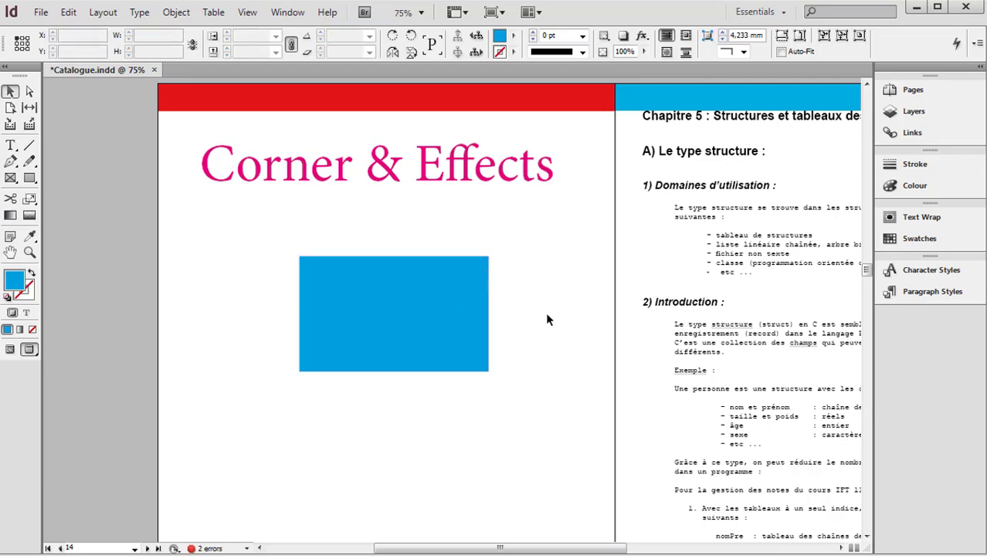
pyautogui.click(423, 319)
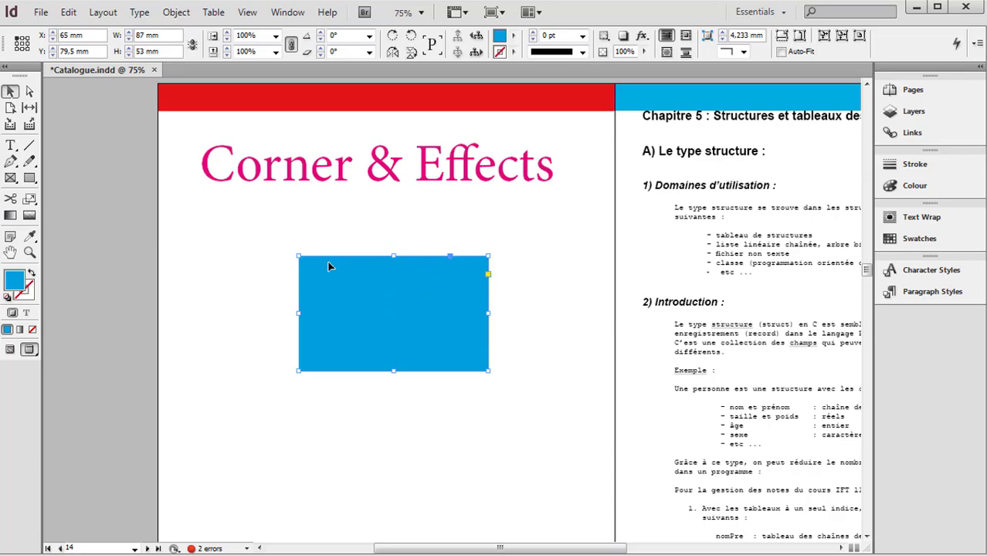
# Step: Round all four corners of the blue rectangle together with live corners, to a radius of about 10.75 mm
pyautogui.click(29, 253)
pyautogui.click(387, 306)
pyautogui.click(473, 318)
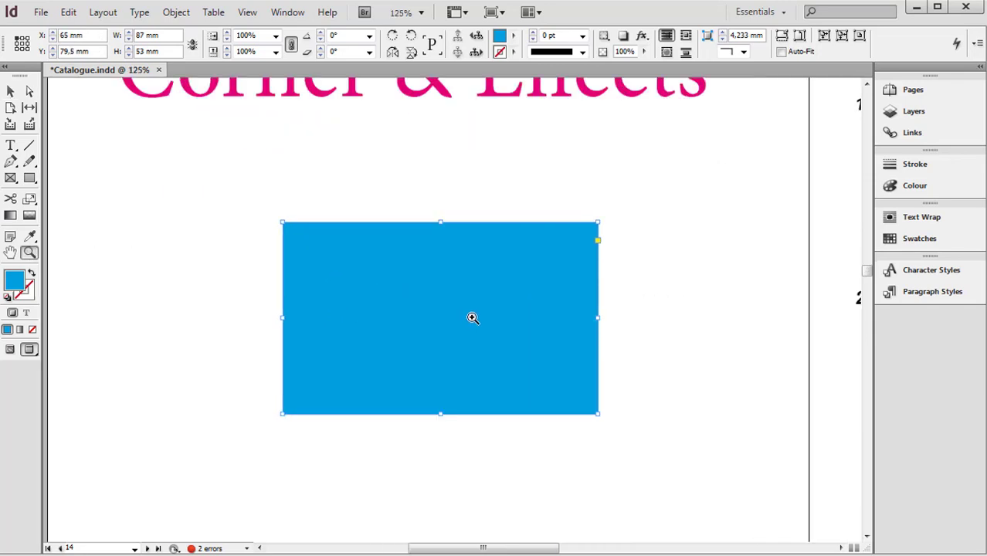
pyautogui.scroll(1, 473, 317)
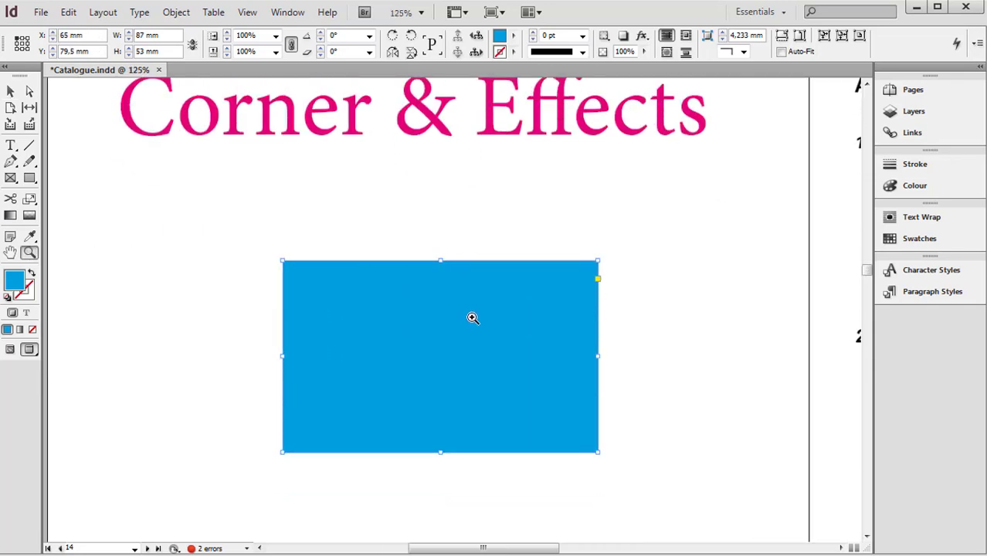
pyautogui.click(10, 91)
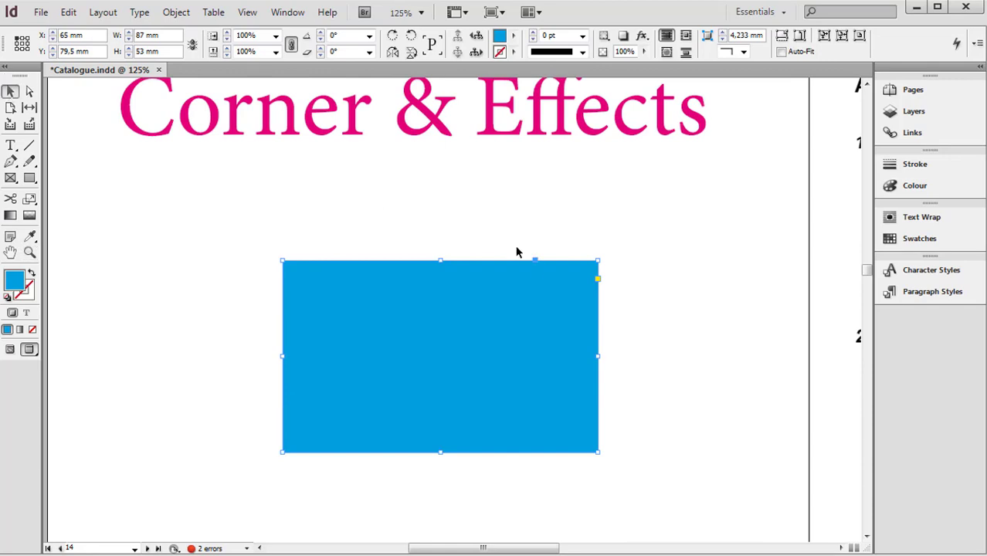
pyautogui.click(599, 279)
pyautogui.moveTo(600, 263); pyautogui.dragTo(557, 272)
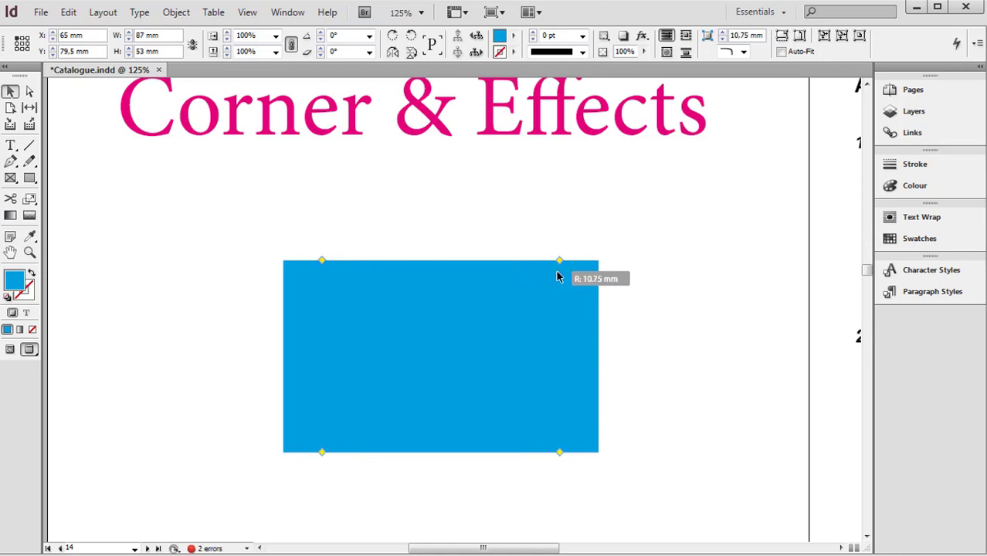
pyautogui.moveTo(557, 272); pyautogui.dragTo(557, 272)
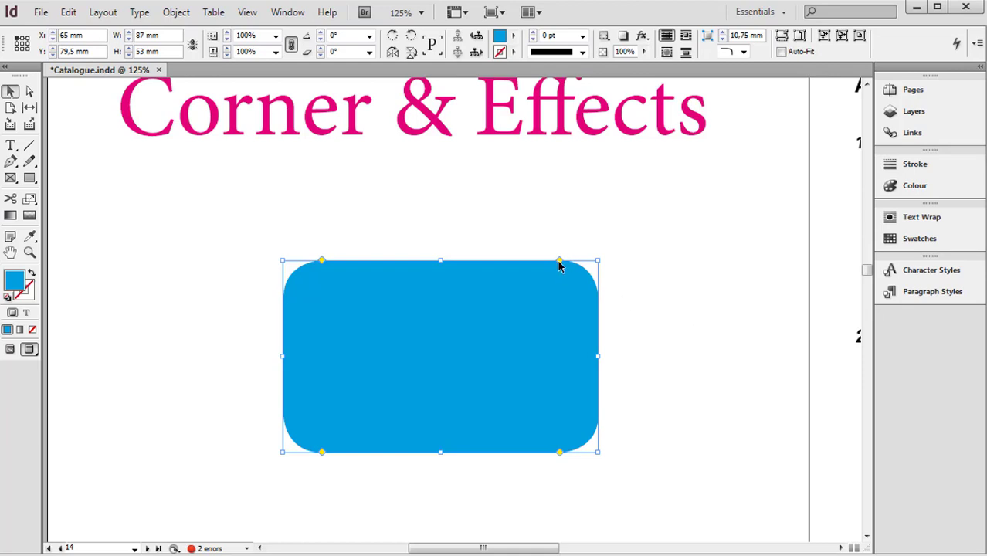
# Step: Enlarge the rectangle's corner radius to about 25.8 mm and reduce it again to about 10.8 mm
pyautogui.moveTo(558, 262); pyautogui.dragTo(485, 265)
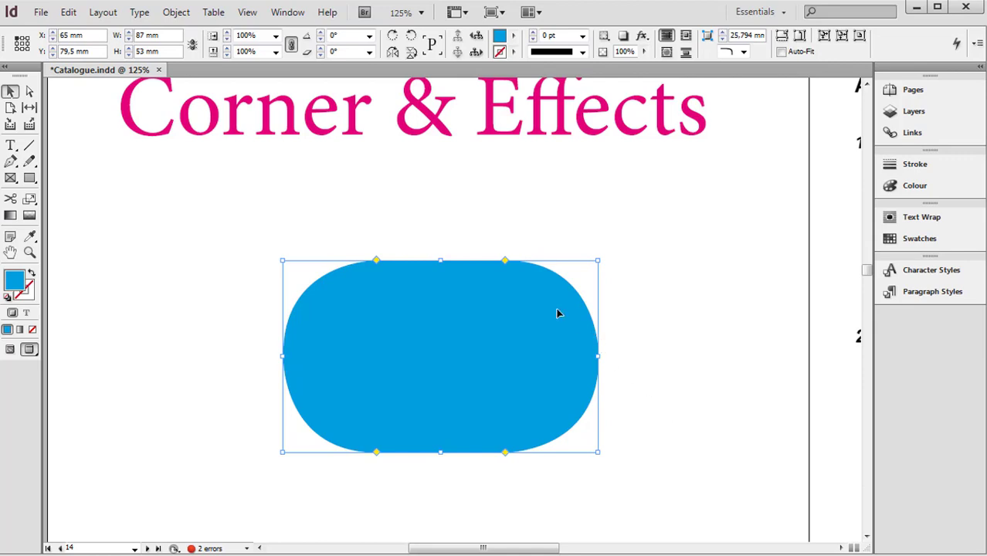
pyautogui.moveTo(504, 261); pyautogui.dragTo(556, 265)
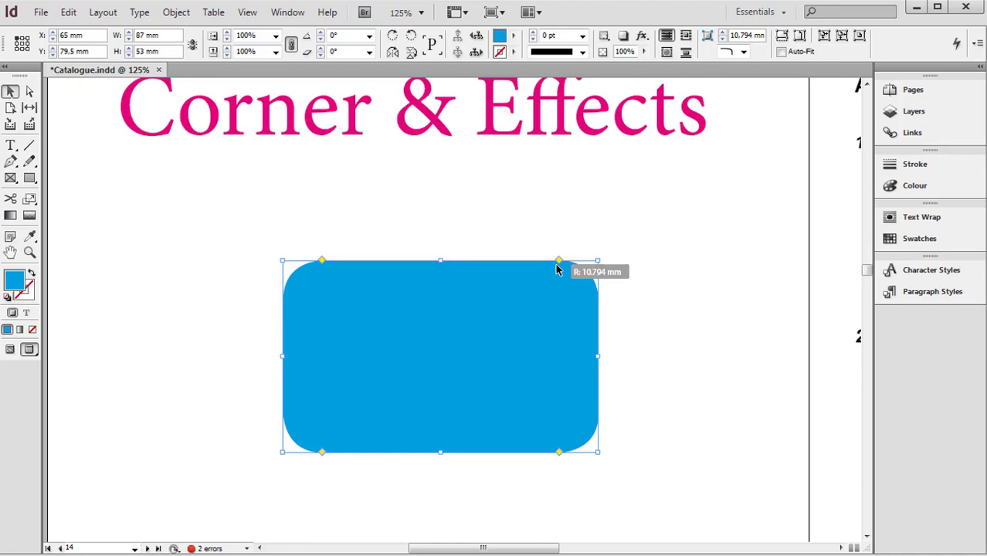
pyautogui.moveTo(557, 265); pyautogui.dragTo(557, 264)
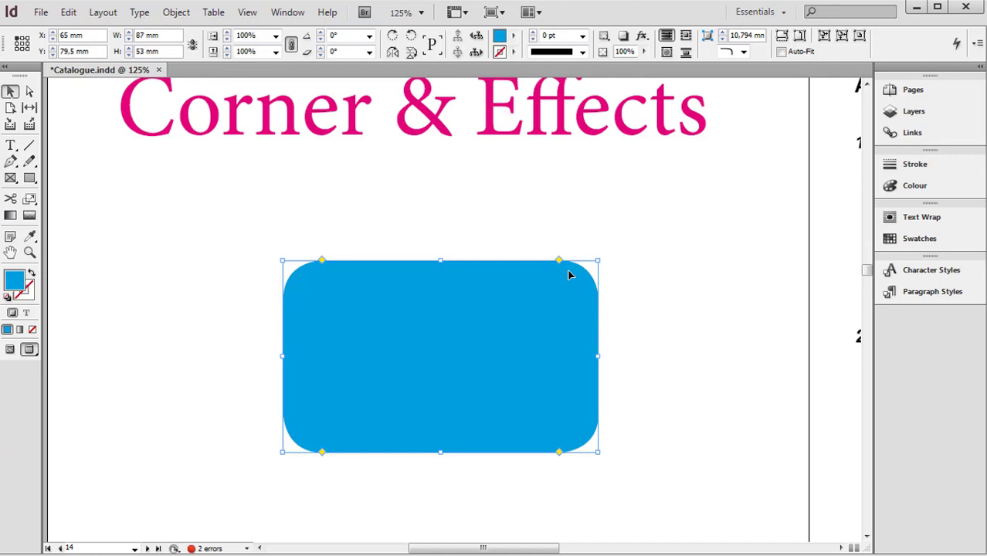
# Step: Change all corners to the Fancy shape at about 8 mm, and switch them to Bevel at about 8.5 mm
pyautogui.press('alt')
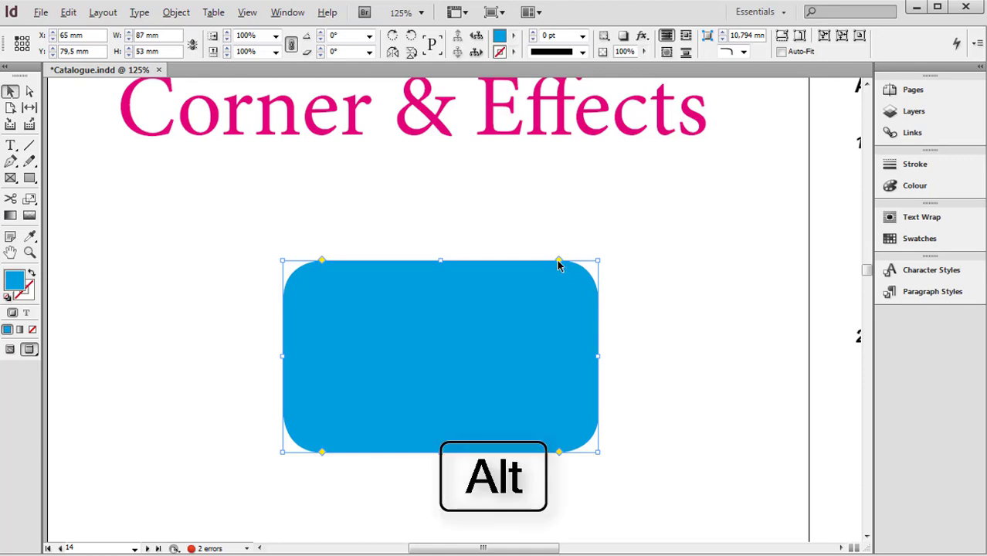
pyautogui.keyDown('alt'); pyautogui.click(558, 261); pyautogui.keyUp('alt')
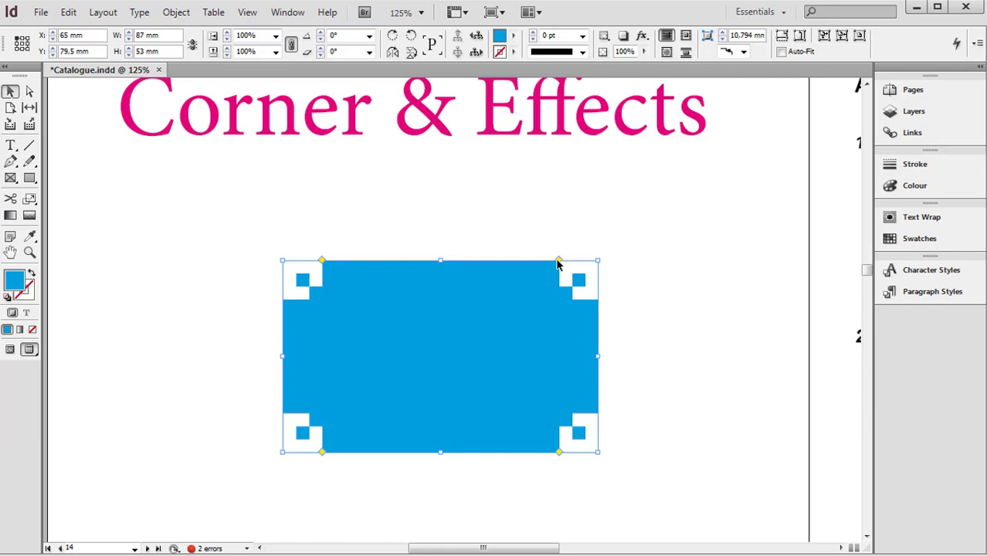
pyautogui.moveTo(559, 263)
pyautogui.mouseDown()
pyautogui.moveTo(516, 271)
pyautogui.moveTo(578, 264)
pyautogui.moveTo(568, 264)
pyautogui.mouseUp()
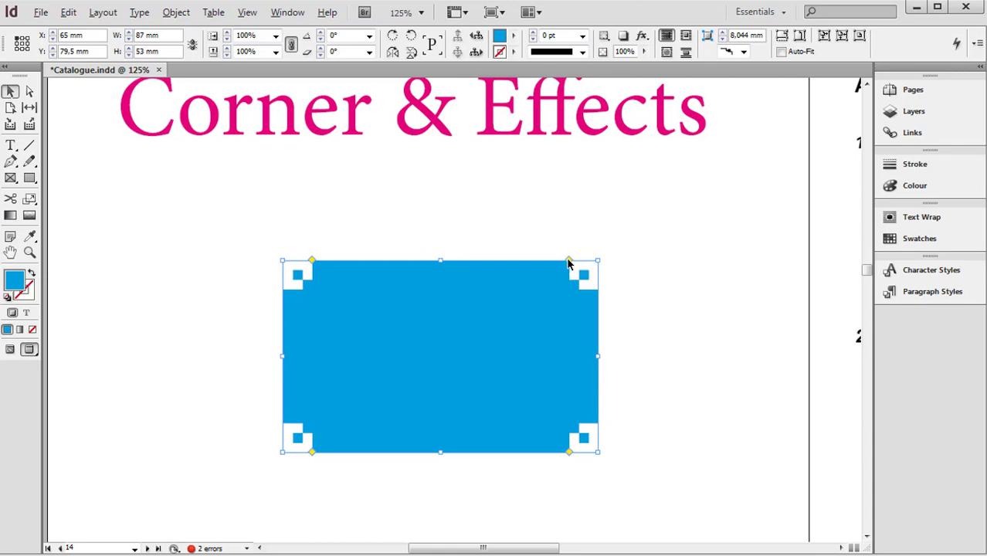
pyautogui.keyDown('alt'); pyautogui.click(569, 262); pyautogui.keyUp('alt')
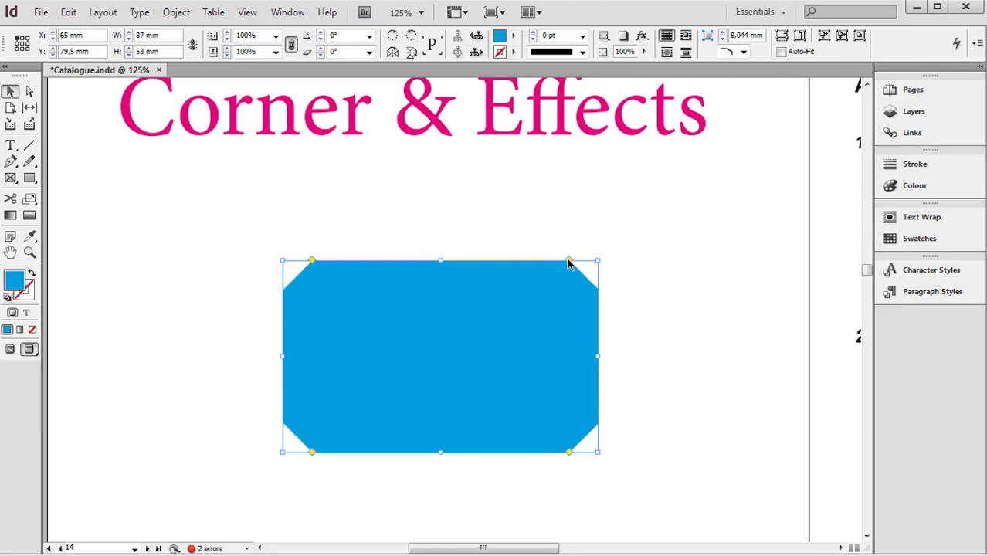
pyautogui.moveTo(569, 263)
pyautogui.mouseDown()
pyautogui.moveTo(431, 271)
pyautogui.moveTo(441, 260)
pyautogui.moveTo(573, 268)
pyautogui.mouseUp()
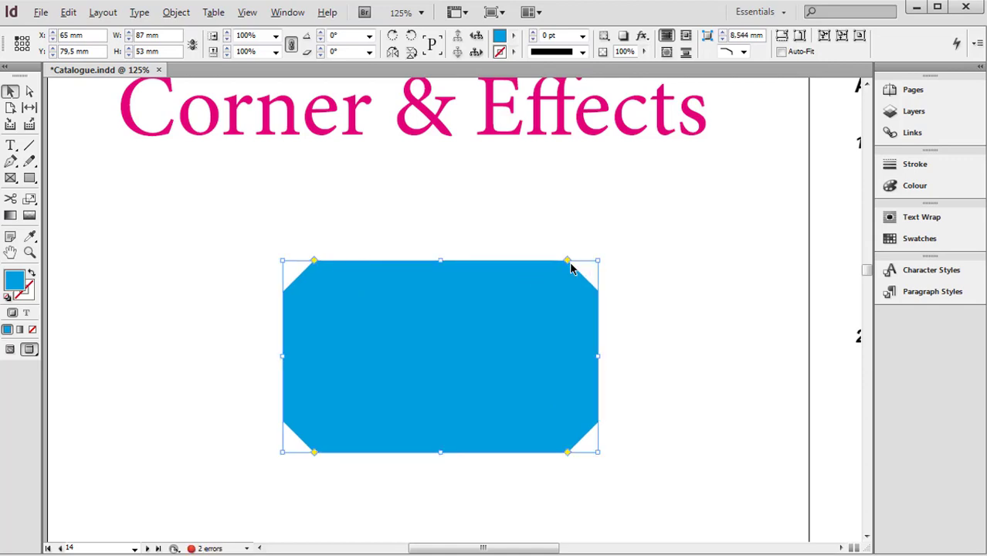
# Step: Switch the corners to Inset at about 8 mm and on to Inverse Rounded at about 8.5 mm, and deselect the rectangle
pyautogui.keyDown('alt'); pyautogui.click(568, 265); pyautogui.keyUp('alt')
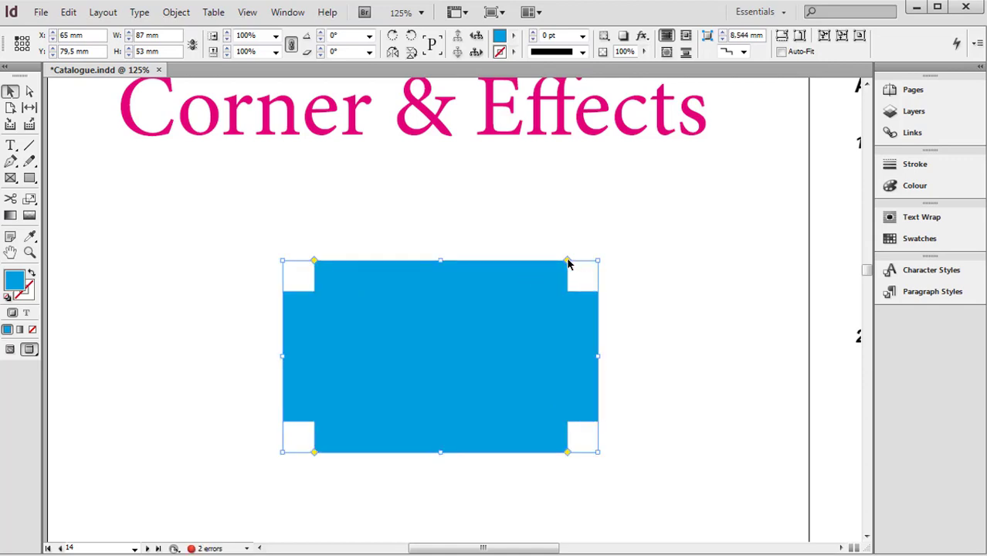
pyautogui.moveTo(568, 264)
pyautogui.mouseDown()
pyautogui.moveTo(553, 269)
pyautogui.moveTo(570, 267)
pyautogui.mouseUp()
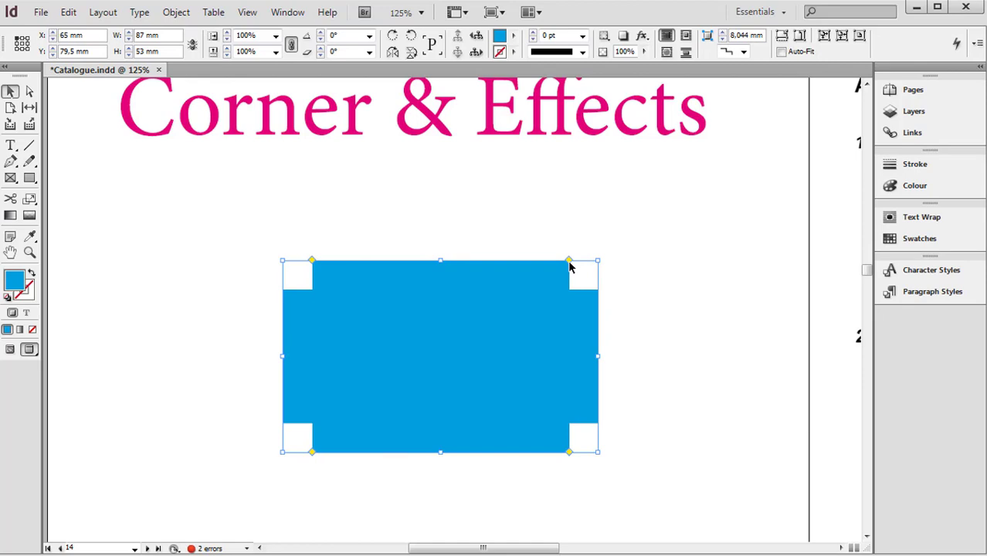
pyautogui.keyDown('alt'); pyautogui.click(569, 264); pyautogui.keyUp('alt')
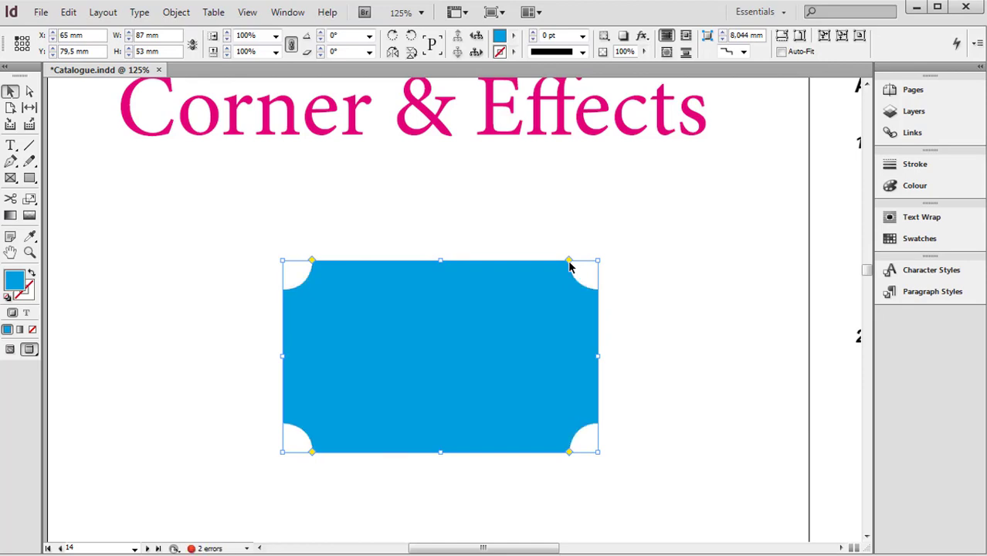
pyautogui.moveTo(570, 266); pyautogui.dragTo(564, 262)
pyautogui.click(710, 395)
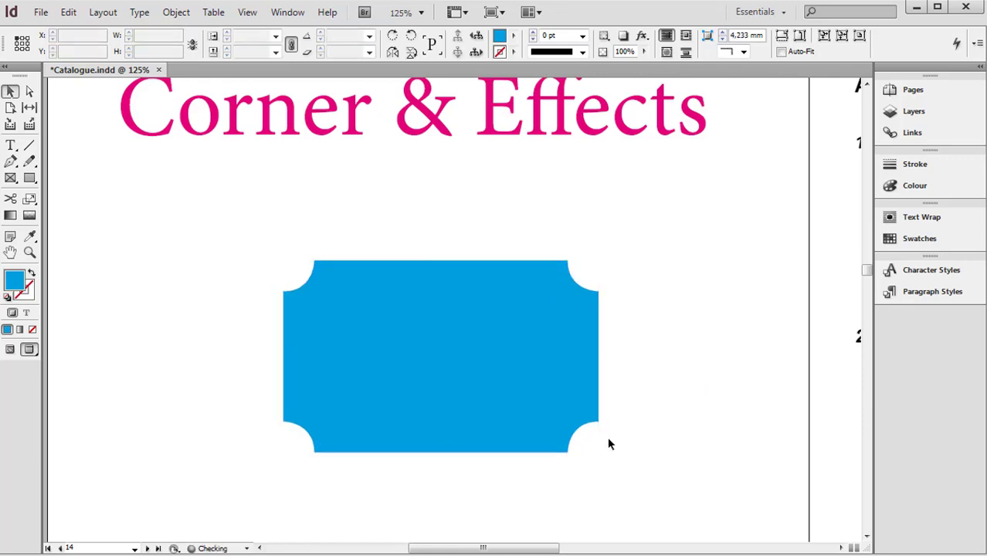
# Step: Reselect the rectangle, reduce its live corners to about 7.3 mm, and cycle their shape through None and Rounded to Fancy
pyautogui.click(561, 277)
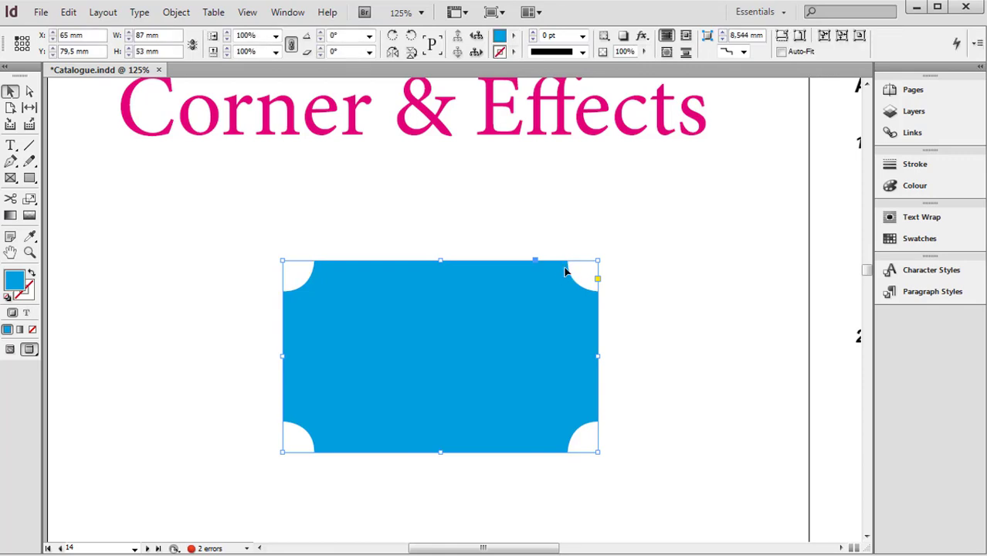
pyautogui.click(598, 280)
pyautogui.moveTo(567, 262)
pyautogui.mouseDown()
pyautogui.moveTo(550, 266)
pyautogui.moveTo(576, 266)
pyautogui.mouseUp()
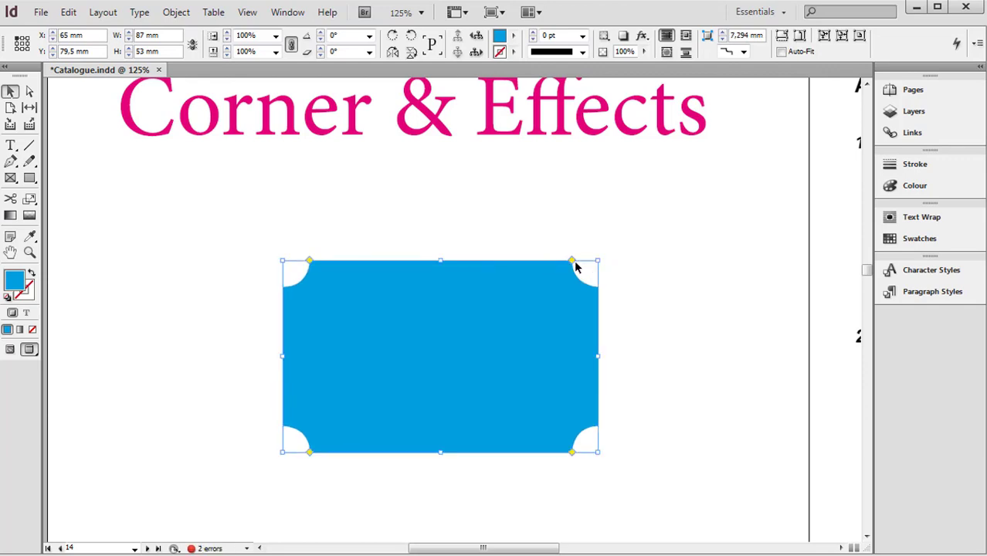
pyautogui.keyDown('alt'); pyautogui.click(572, 261); pyautogui.keyUp('alt')
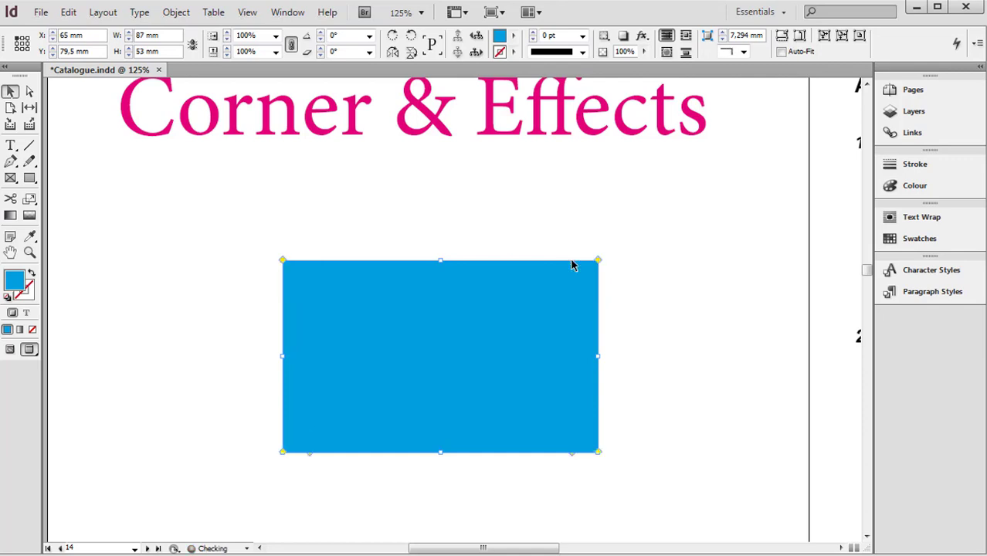
pyautogui.keyDown('alt'); pyautogui.click(599, 261); pyautogui.keyUp('alt')
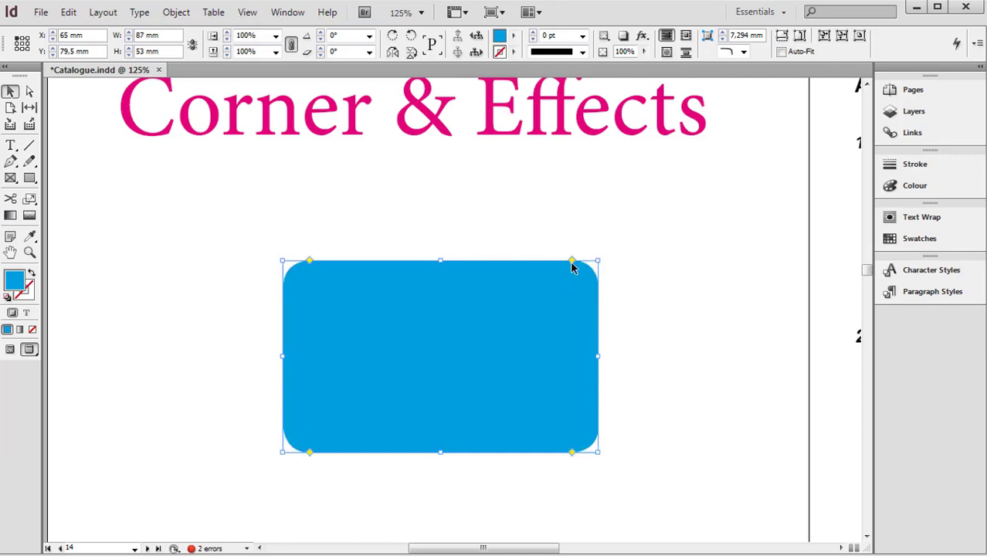
pyautogui.keyDown('alt'); pyautogui.click(571, 262); pyautogui.keyUp('alt')
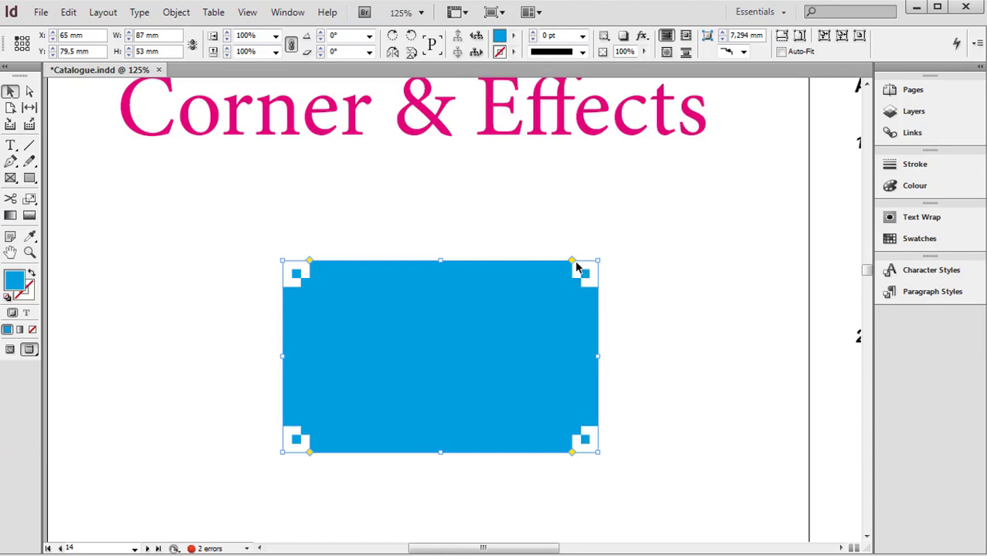
# Step: Enlarge only the rectangle's two right-hand corners individually, and cycle all corner shapes through Bevel and Inset to Inverse Rounded
pyautogui.moveTo(573, 263)
pyautogui.mouseDown()
pyautogui.moveTo(508, 268)
pyautogui.moveTo(568, 265)
pyautogui.mouseUp()
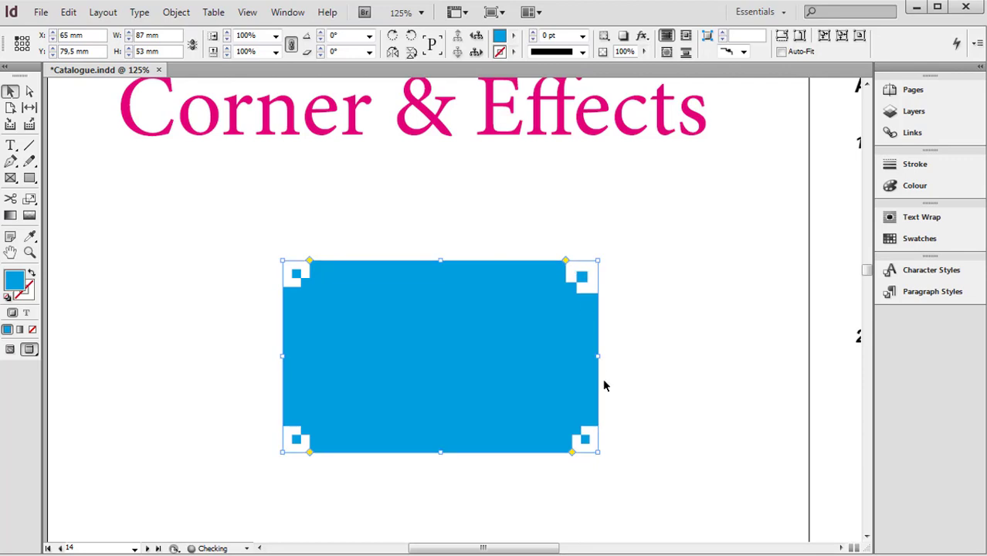
pyautogui.moveTo(571, 452)
pyautogui.mouseDown()
pyautogui.moveTo(544, 459)
pyautogui.moveTo(566, 453)
pyautogui.mouseUp()
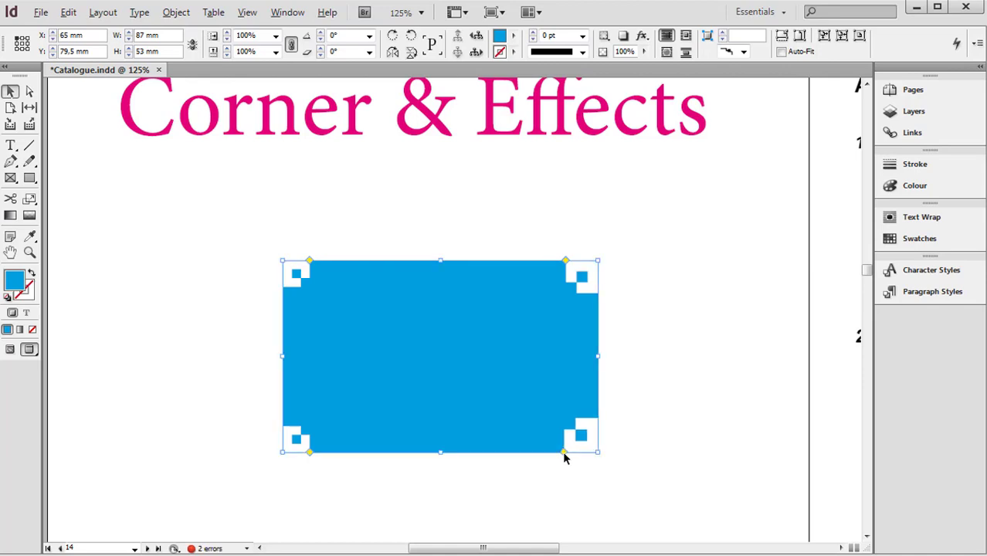
pyautogui.keyDown('alt'); pyautogui.click(564, 452); pyautogui.keyUp('alt')
pyautogui.keyDown('alt'); pyautogui.click(564, 452); pyautogui.keyUp('alt')
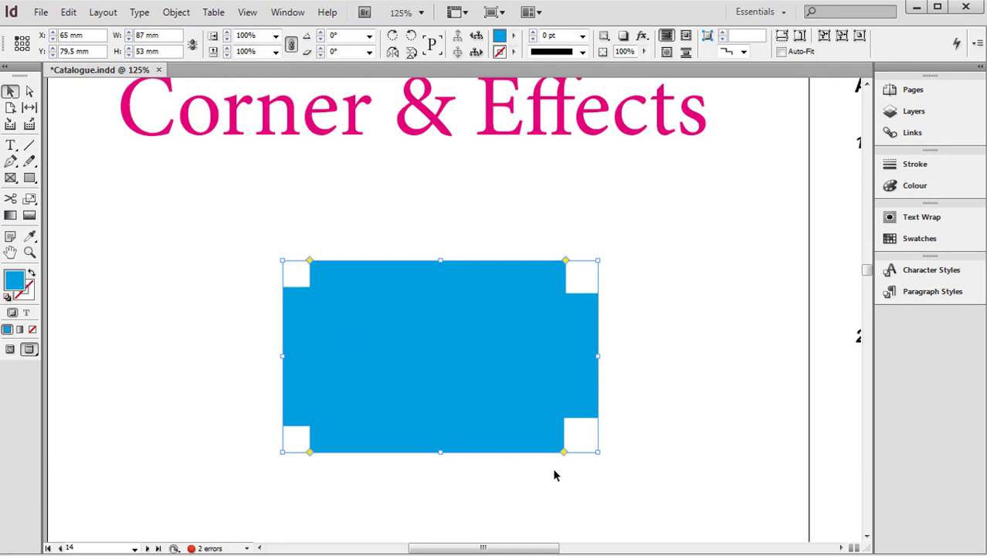
pyautogui.moveTo(564, 452); pyautogui.dragTo(563, 454)
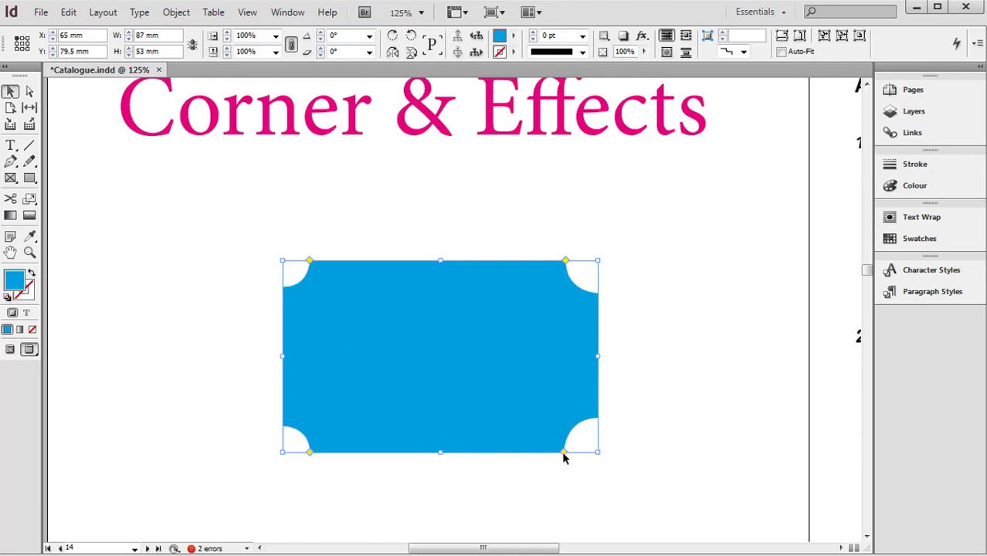
# Step: Cycle all the rectangle's corners through the full set of shapes and end with square corners (None)
pyautogui.keyDown('alt'); pyautogui.click(563, 452); pyautogui.keyUp('alt')
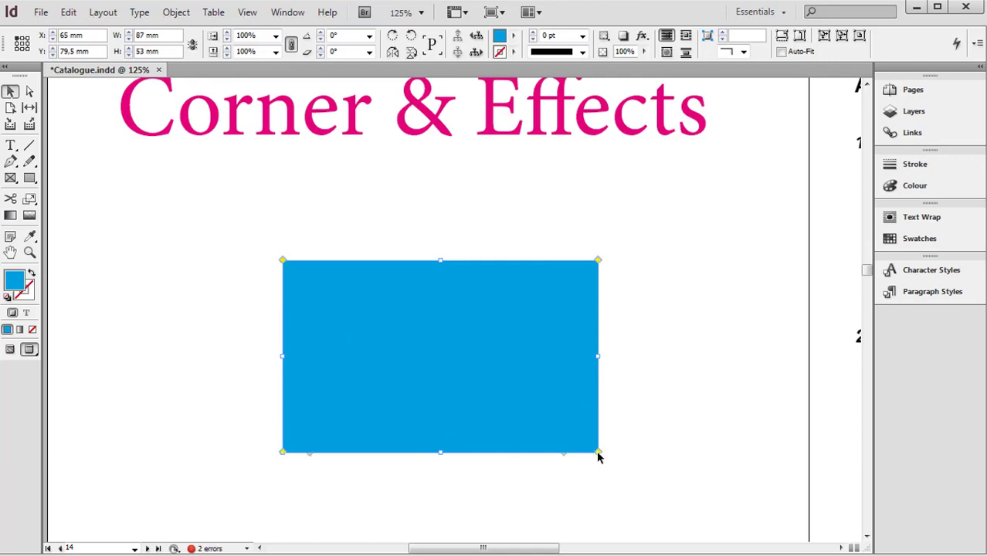
pyautogui.keyDown('alt'); pyautogui.click(599, 454); pyautogui.keyUp('alt')
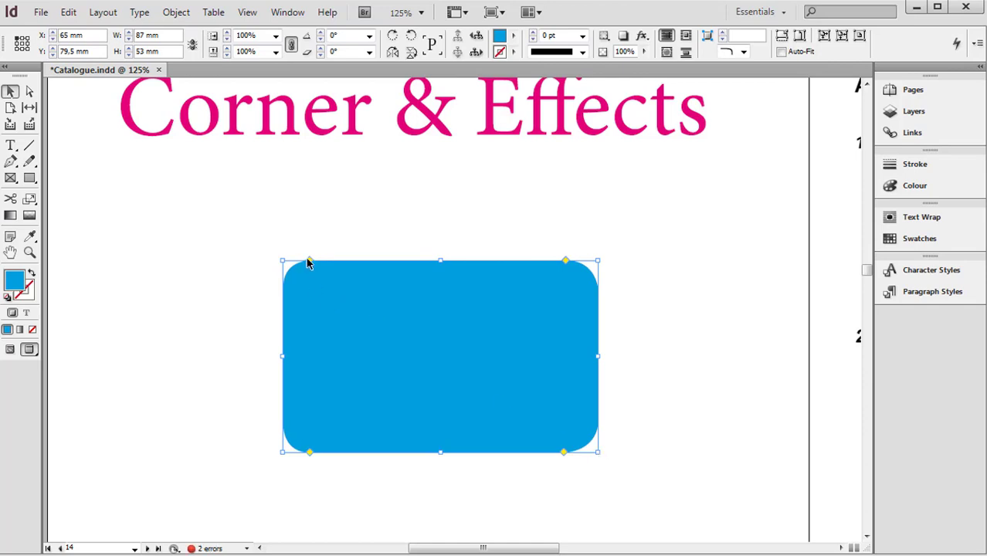
pyautogui.keyDown('alt'); pyautogui.click(563, 452); pyautogui.keyUp('alt')
pyautogui.keyDown('alt'); pyautogui.click(563, 452); pyautogui.keyUp('alt')
pyautogui.keyDown('alt'); pyautogui.click(563, 452); pyautogui.keyUp('alt')
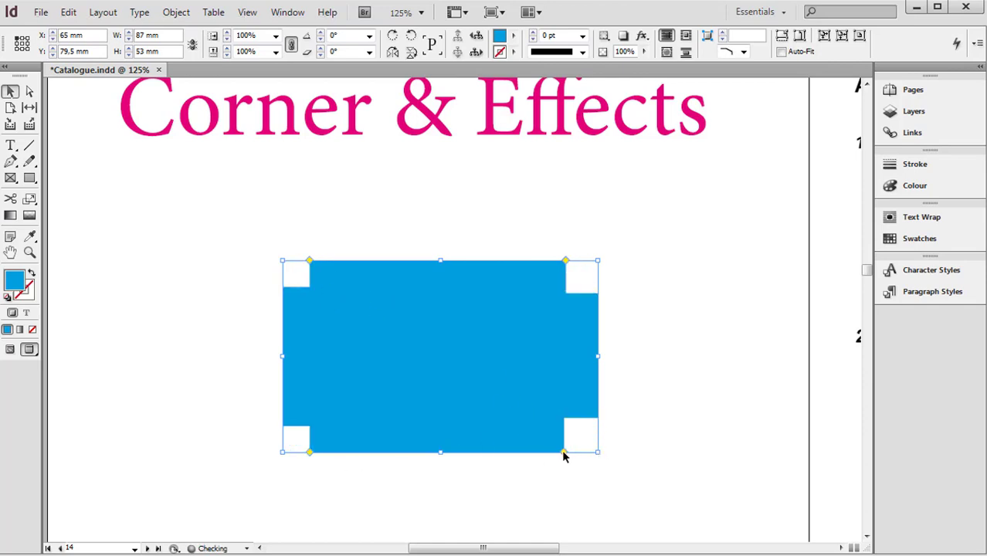
pyautogui.keyDown('alt'); pyautogui.click(563, 452); pyautogui.keyUp('alt')
pyautogui.keyDown('alt'); pyautogui.click(563, 452); pyautogui.keyUp('alt')
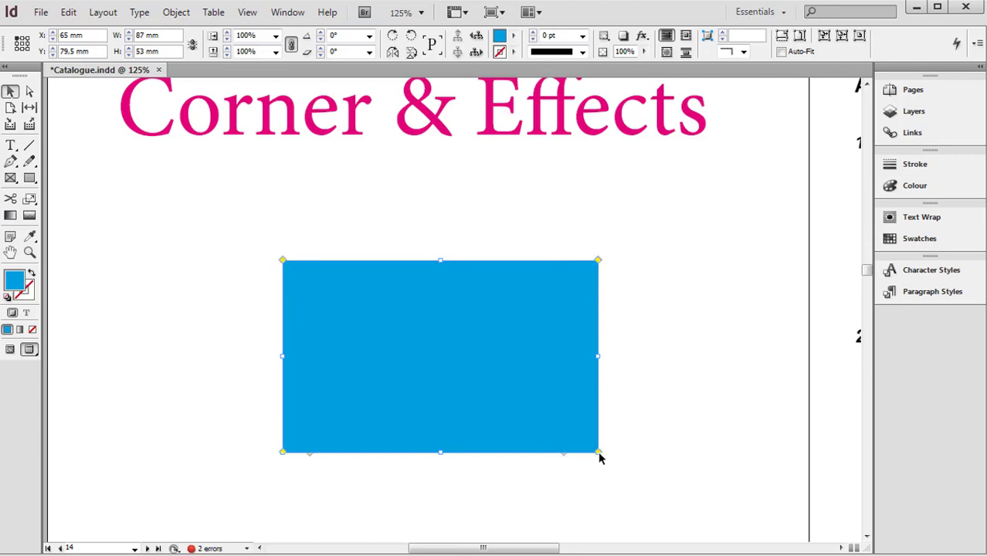
# Step: Round only the rectangle's bottom-right and top-left corners individually with large, roughly matching radii, keeping the other two square
pyautogui.moveTo(599, 453); pyautogui.dragTo(510, 458)
pyautogui.moveTo(283, 260); pyautogui.dragTo(396, 264)
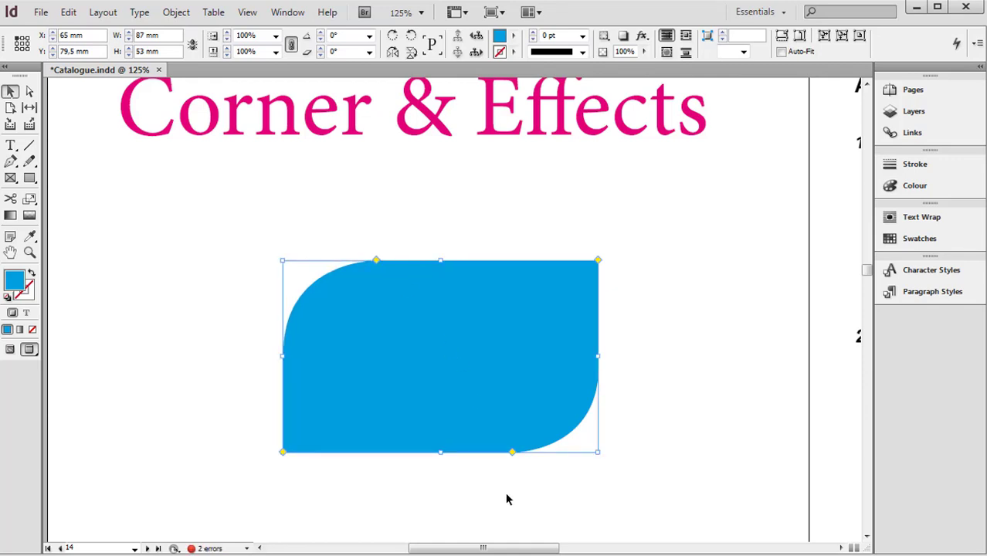
pyautogui.moveTo(512, 452); pyautogui.dragTo(487, 456)
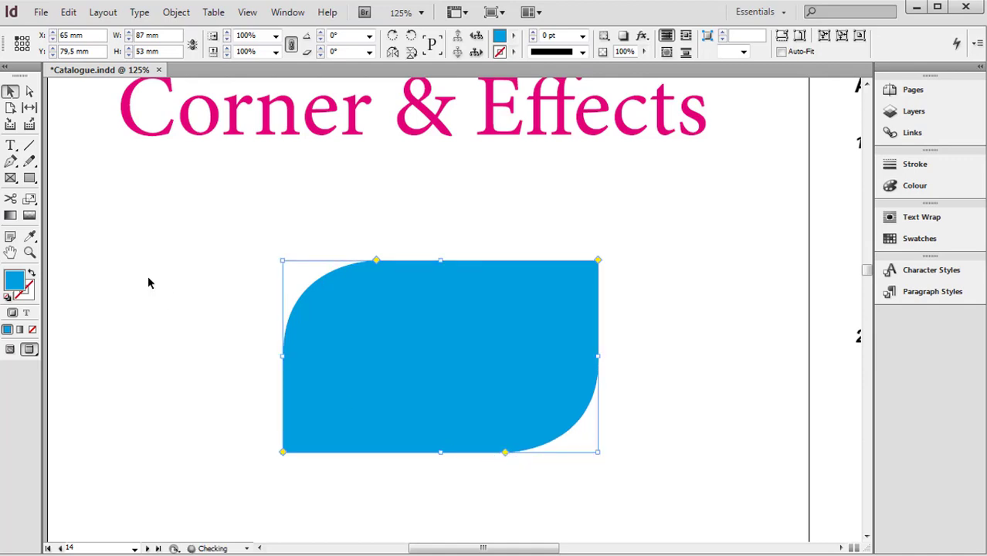
# Step: Reselect the rectangle, open its Corner Options with preview, and increase only the top-left corner size to 30 mm
pyautogui.click(177, 418)
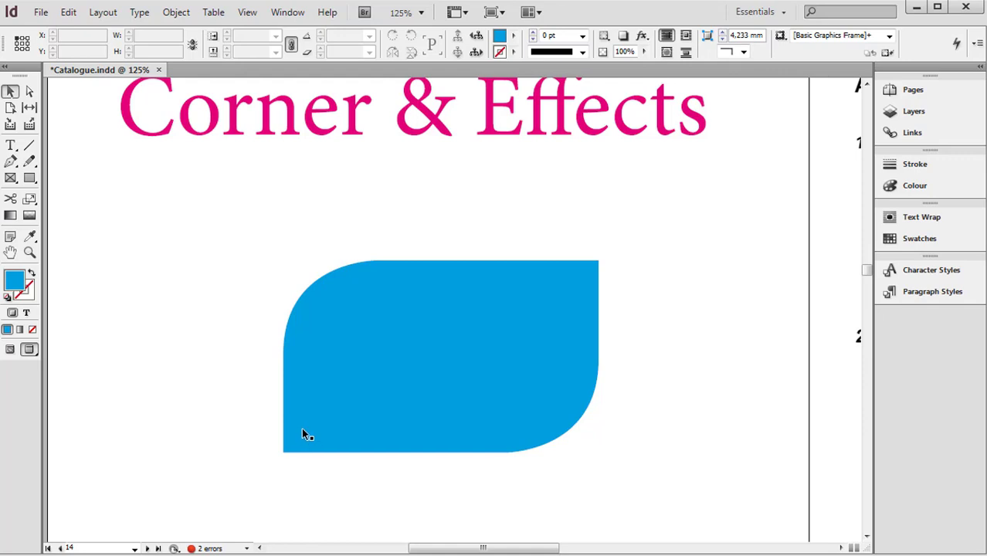
pyautogui.click(348, 416)
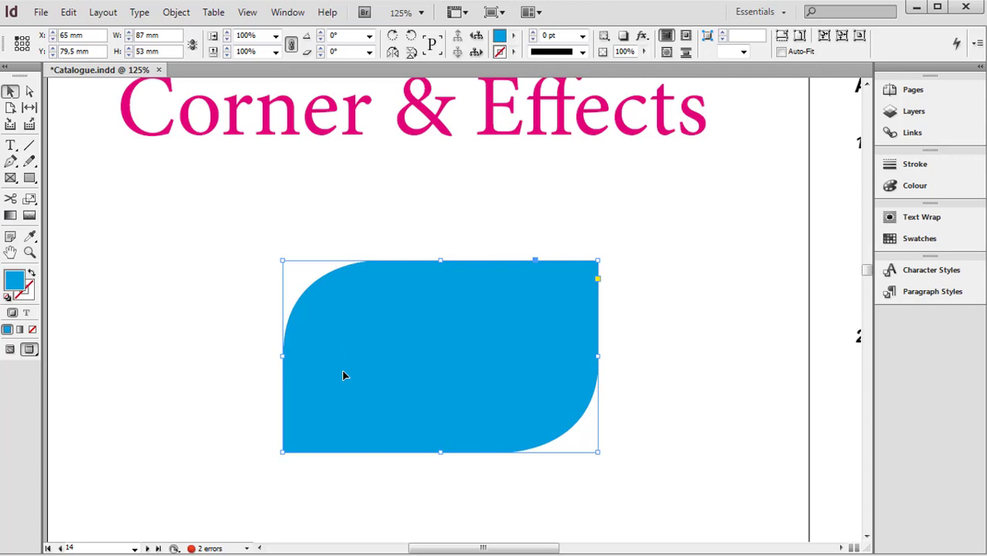
pyautogui.click(175, 13)
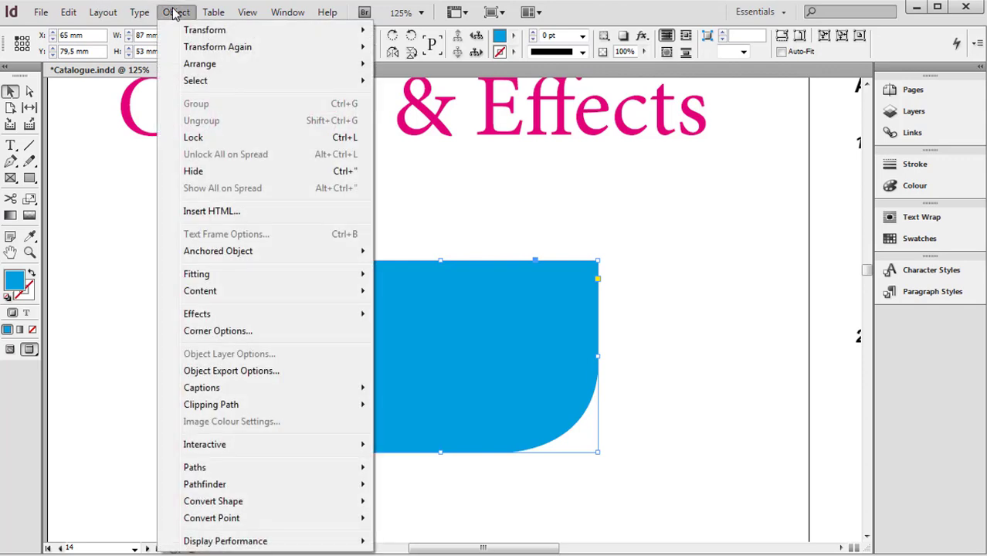
pyautogui.click(245, 338)
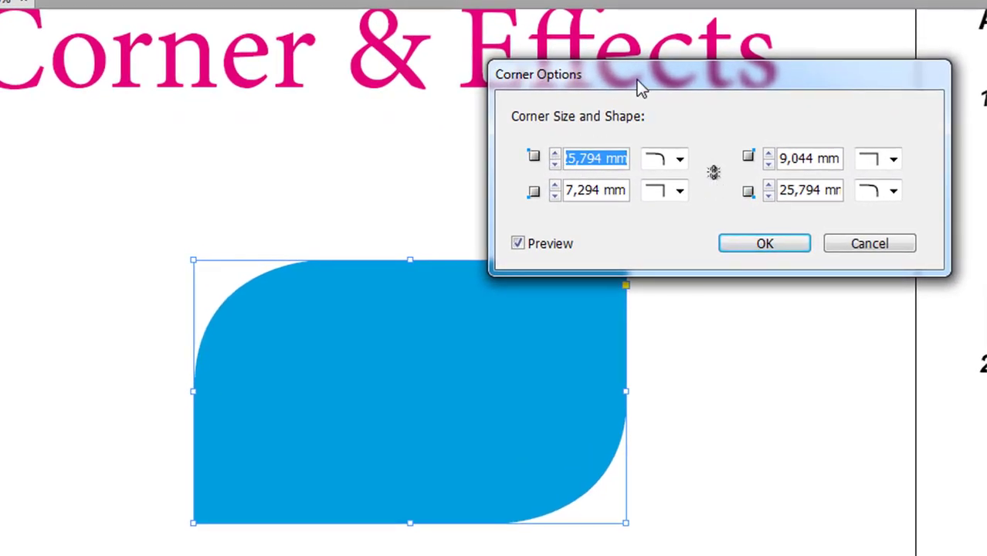
pyautogui.moveTo(636, 79); pyautogui.dragTo(675, 62)
pyautogui.click(592, 138)
pyautogui.click(592, 138)
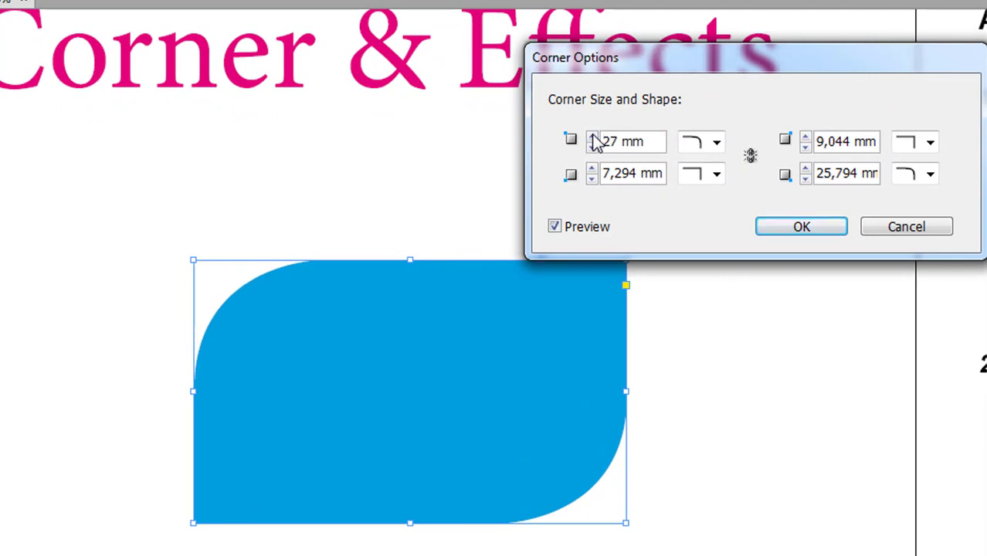
pyautogui.click(593, 138)
pyautogui.click(592, 138)
pyautogui.click(593, 138)
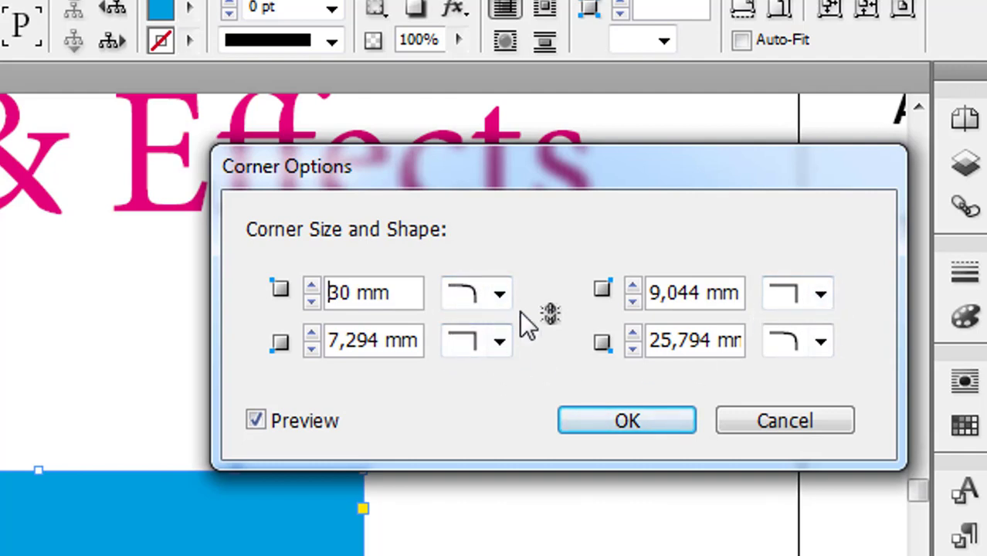
# Step: Reduce the rectangle's top-left corner size to 0 mm, leaving the other corners unlinked
pyautogui.click(314, 301)
pyautogui.click(313, 300)
pyautogui.click(313, 300)
pyautogui.click(314, 301)
pyautogui.doubleClick(314, 301)
pyautogui.click(314, 301)
pyautogui.tripleClick(314, 300)
pyautogui.tripleClick(314, 301)
pyautogui.doubleClick(310, 306)
pyautogui.doubleClick(310, 305)
pyautogui.click(310, 305)
pyautogui.doubleClick(311, 303)
pyautogui.doubleClick(311, 303)
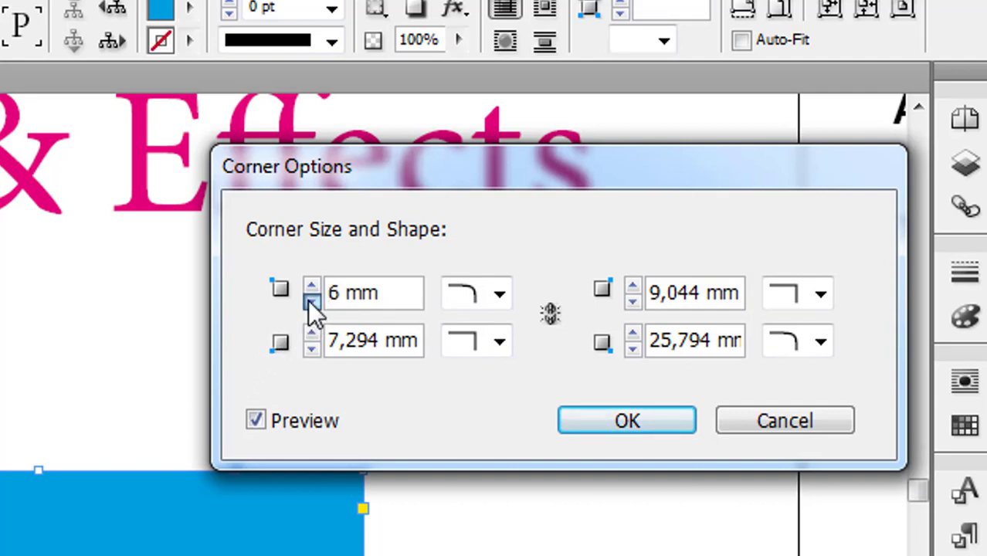
pyautogui.click(310, 303)
pyautogui.click(310, 303)
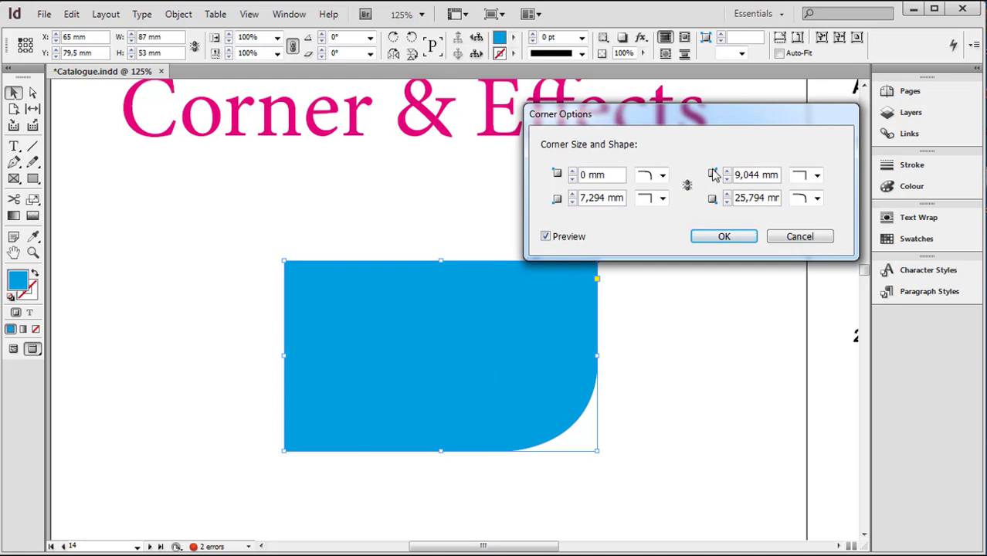
# Step: Link all four corner settings and increase the rounded corners together to 18 mm
pyautogui.click(687, 185)
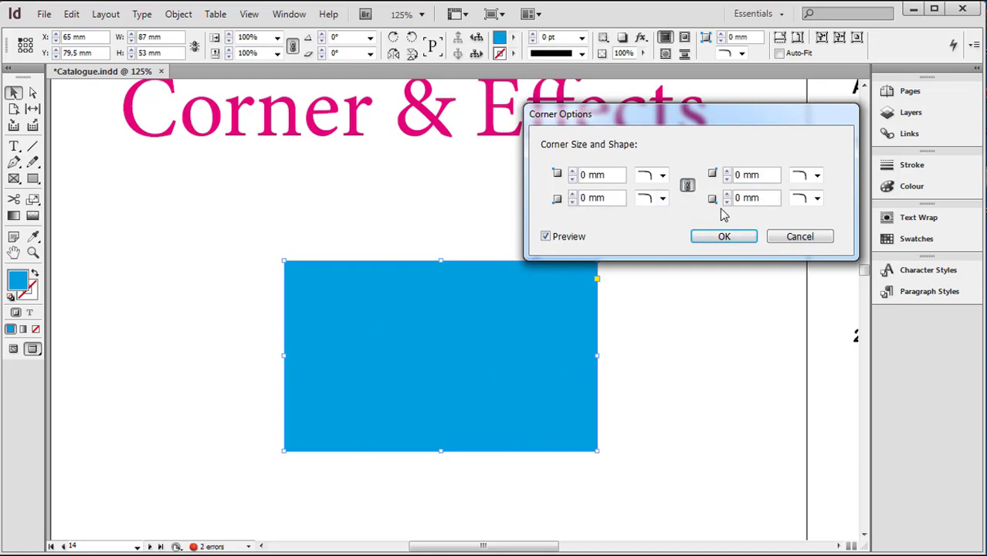
pyautogui.click(573, 172)
pyautogui.click(572, 171)
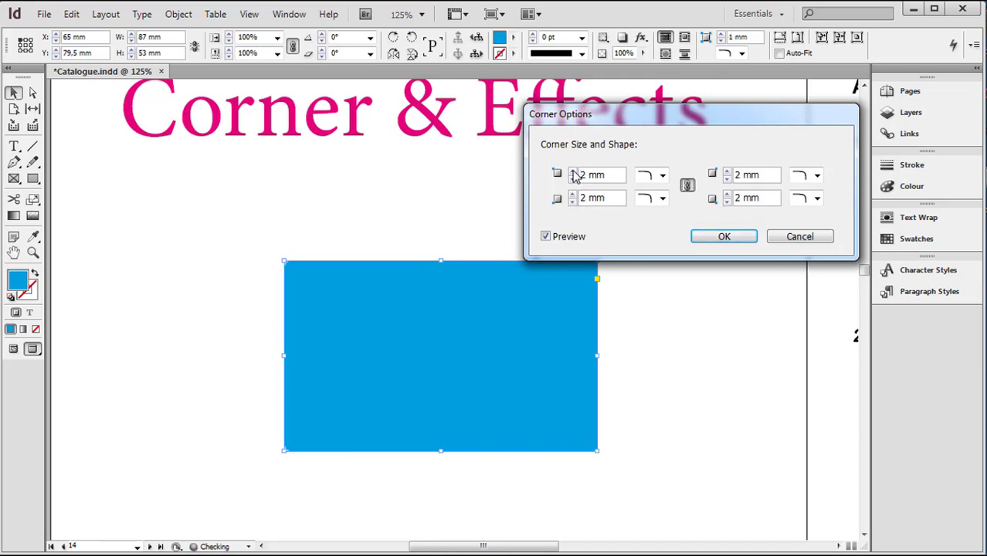
pyautogui.click(573, 172)
pyautogui.click(572, 172)
pyautogui.click(573, 171)
pyautogui.click(573, 171)
pyautogui.click(573, 171)
pyautogui.click(573, 172)
pyautogui.click(573, 172)
pyautogui.click(573, 172)
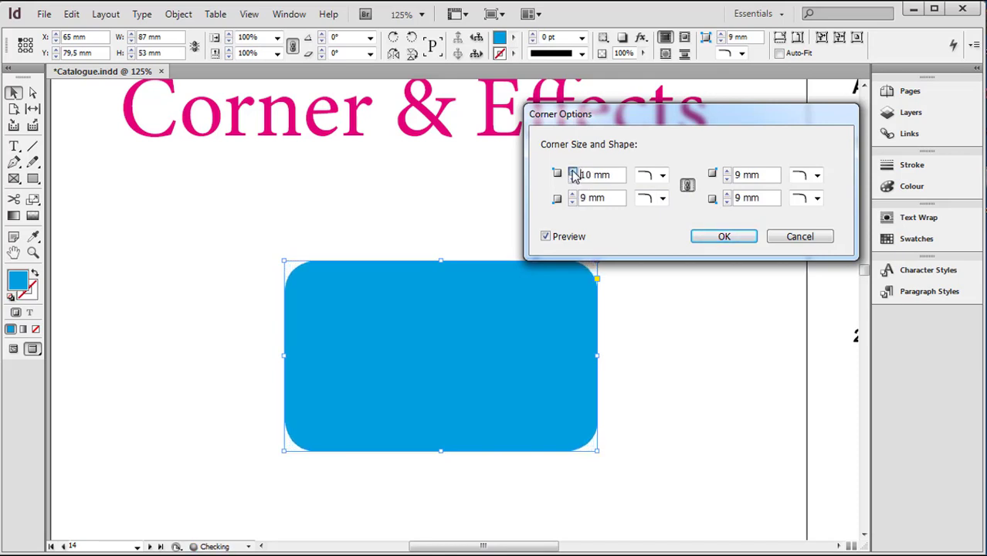
pyautogui.click(572, 172)
pyautogui.click(573, 171)
pyautogui.click(572, 172)
pyautogui.moveTo(690, 112); pyautogui.dragTo(695, 79)
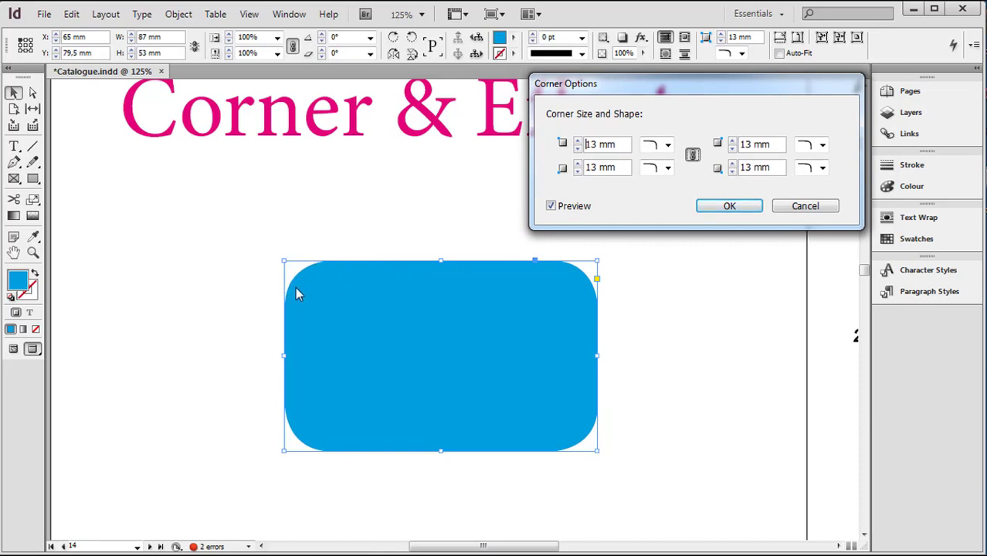
pyautogui.click(577, 141)
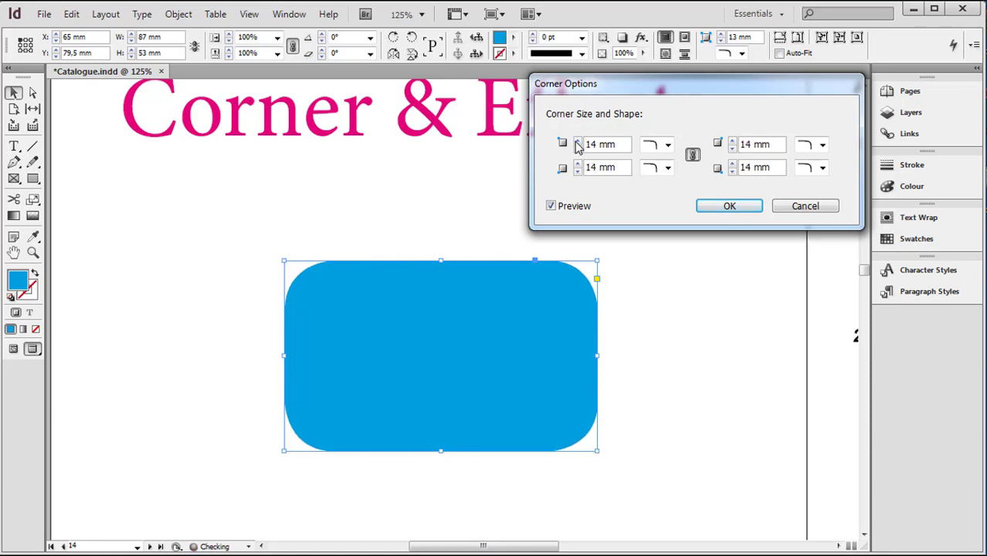
pyautogui.click(578, 141)
pyautogui.click(578, 141)
pyautogui.click(578, 142)
pyautogui.click(578, 142)
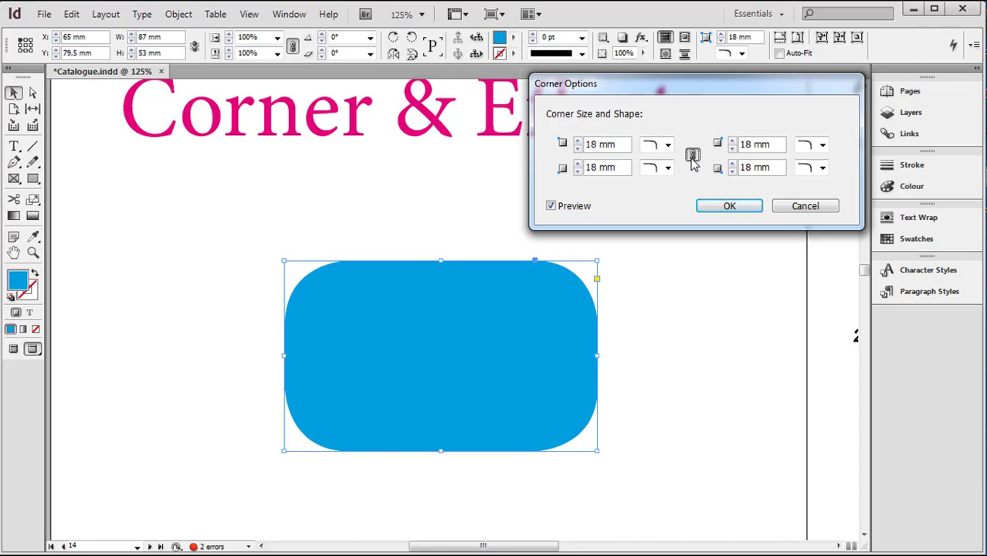
# Step: Unlink the corner settings and reduce only the bottom-left corner size to 0 mm
pyautogui.click(693, 156)
pyautogui.click(578, 173)
pyautogui.click(578, 173)
pyautogui.click(578, 173)
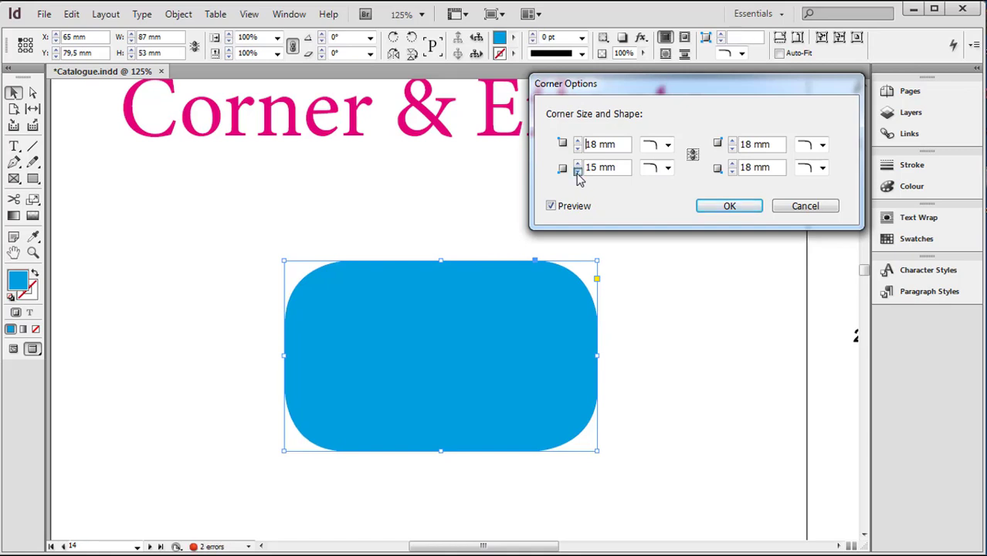
pyautogui.click(578, 173)
pyautogui.click(578, 173)
pyautogui.click(578, 173)
pyautogui.click(578, 173)
pyautogui.click(578, 173)
pyautogui.click(578, 173)
pyautogui.click(578, 174)
pyautogui.click(578, 173)
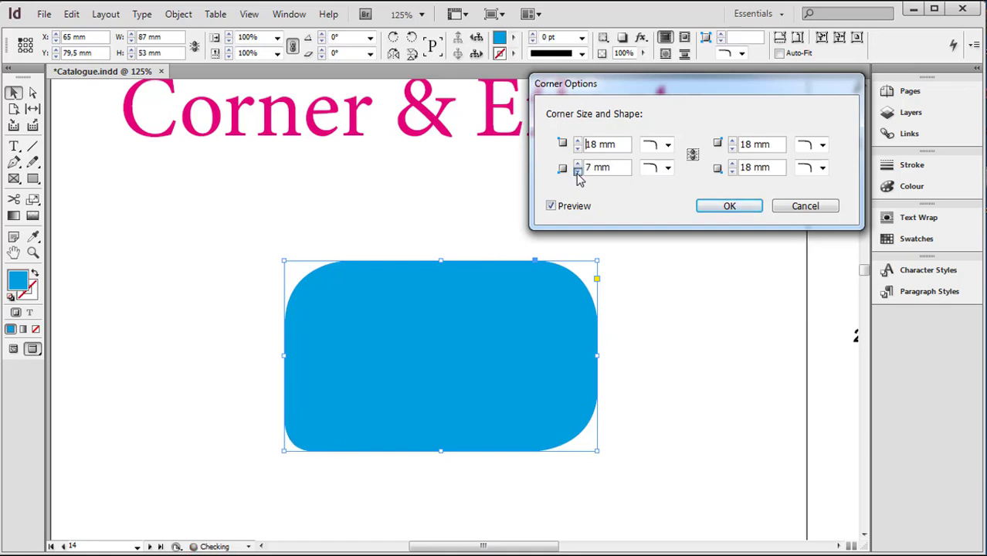
pyautogui.click(578, 173)
pyautogui.click(578, 173)
pyautogui.click(578, 174)
pyautogui.click(578, 173)
pyautogui.click(578, 173)
pyautogui.click(578, 173)
pyautogui.click(578, 173)
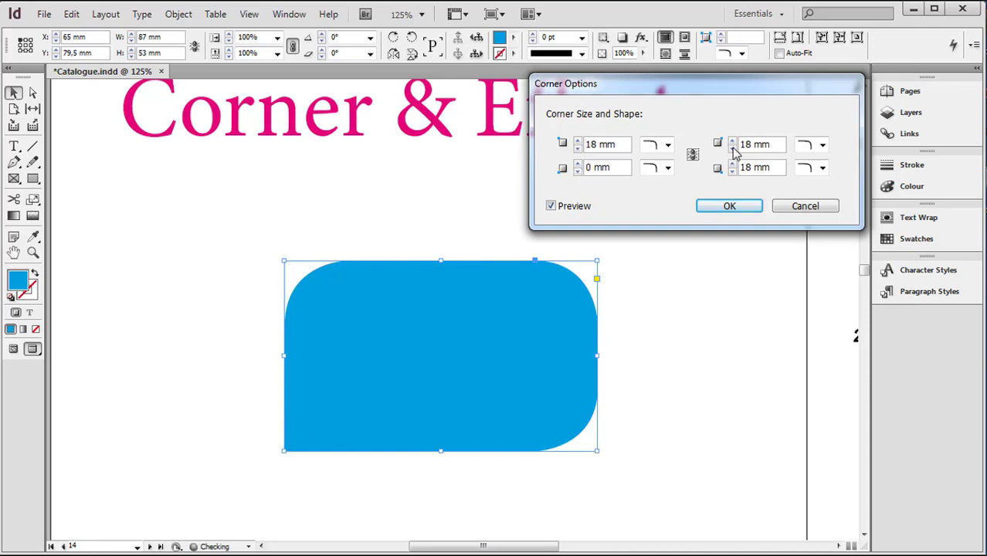
# Step: Reduce the rectangle's top-right corner size to 0 mm
pyautogui.click(733, 149)
pyautogui.click(732, 150)
pyautogui.click(733, 149)
pyautogui.click(733, 149)
pyautogui.click(732, 149)
pyautogui.click(732, 149)
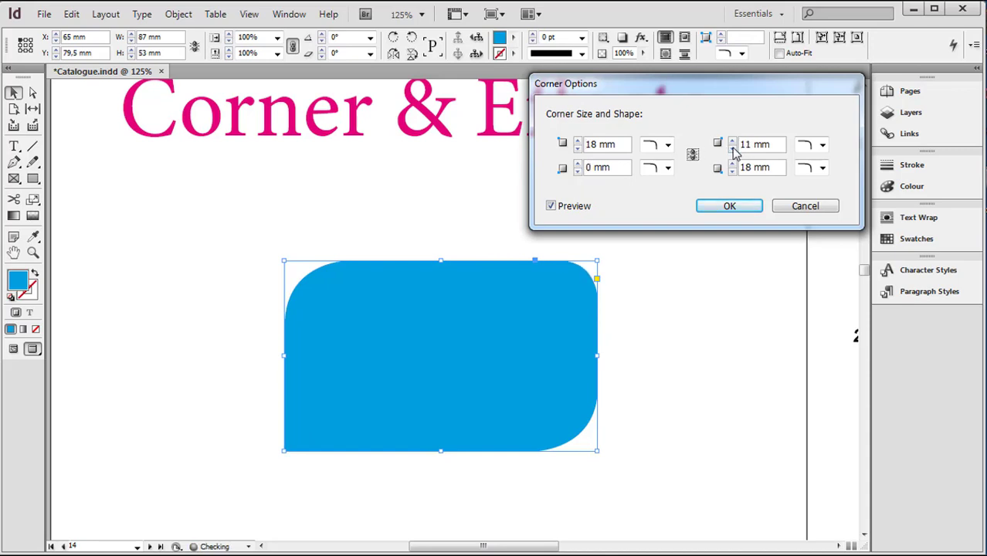
pyautogui.click(733, 149)
pyautogui.click(733, 149)
pyautogui.click(733, 149)
pyautogui.click(732, 149)
pyautogui.click(732, 150)
pyautogui.click(732, 149)
pyautogui.click(733, 149)
pyautogui.click(733, 150)
pyautogui.click(732, 150)
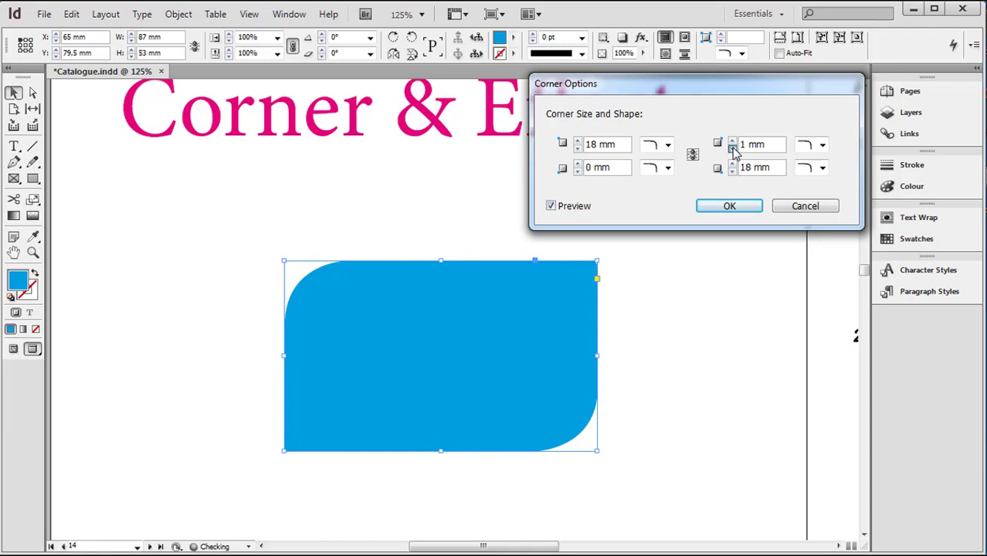
pyautogui.click(733, 149)
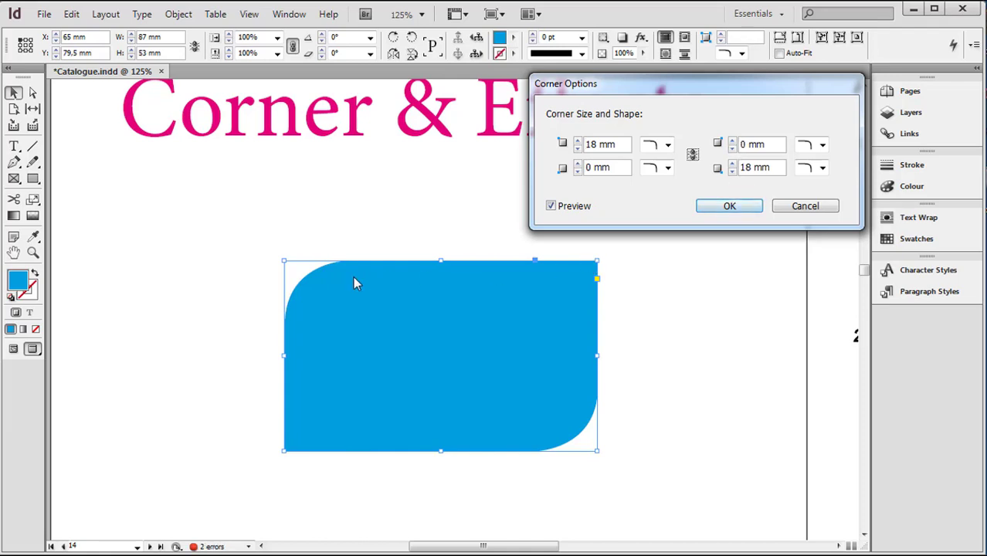
# Step: Apply the corner options, deselect the rectangle, and compare the shape in Normal and Preview screen modes
pyautogui.click(738, 214)
pyautogui.click(218, 270)
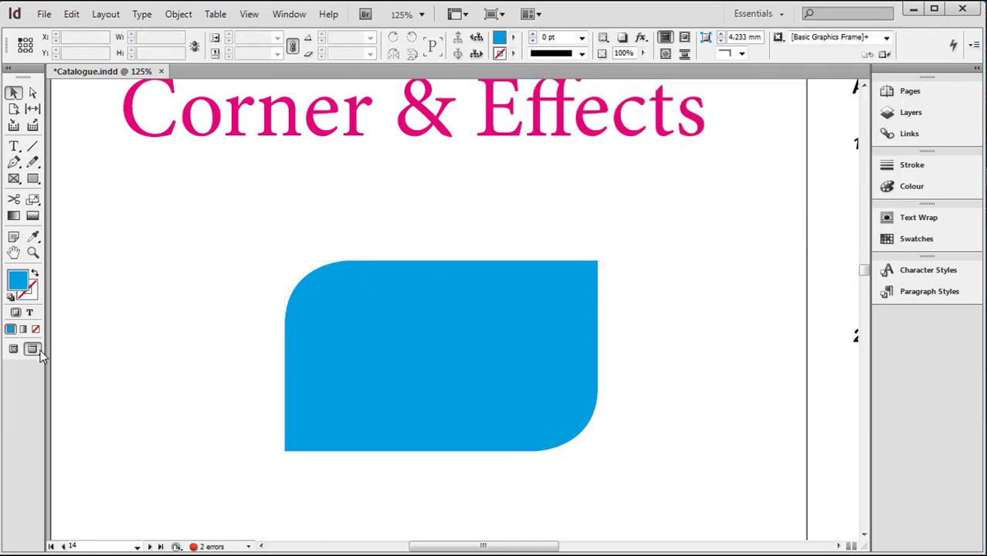
pyautogui.click(13, 350)
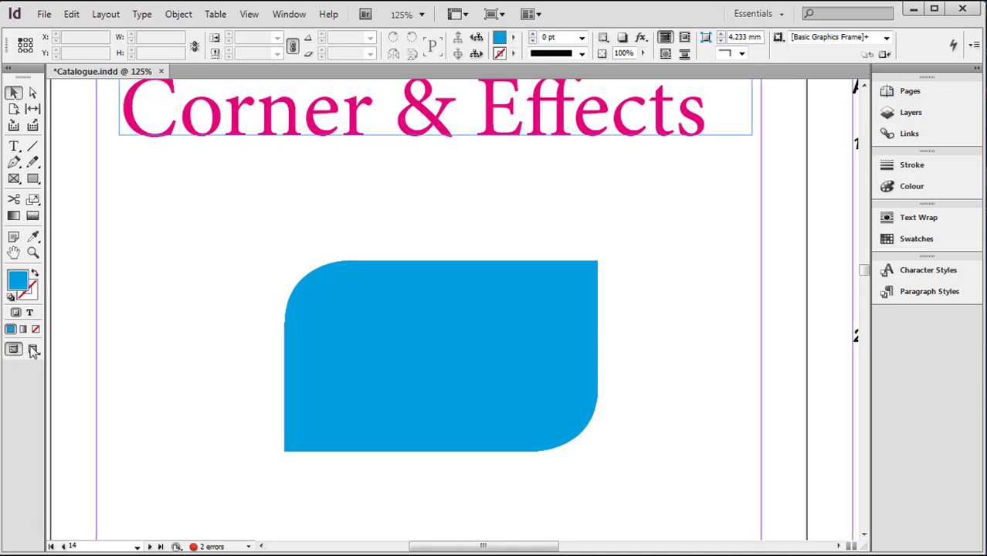
pyautogui.click(32, 350)
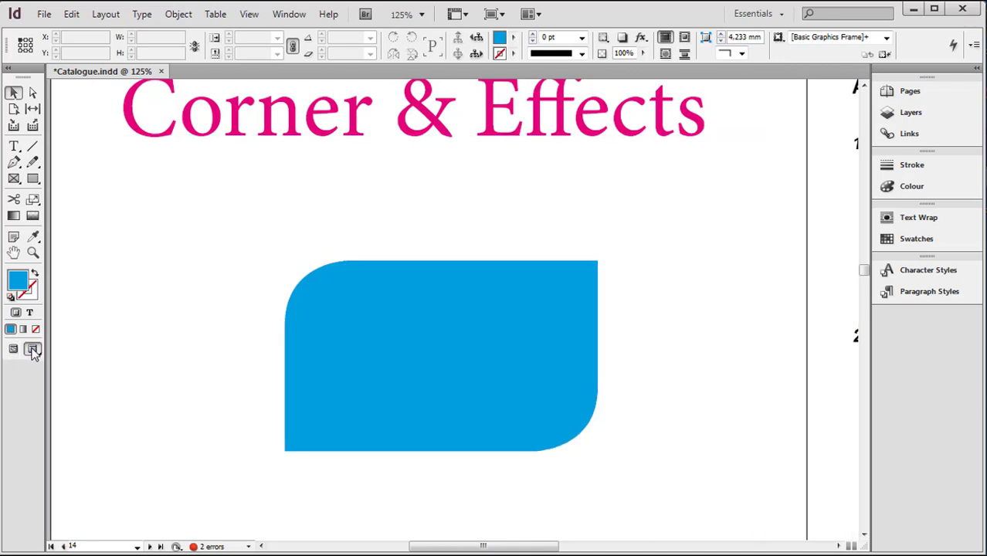
# Step: Reopen the rectangle's Corner Options and set the top-left and bottom-right corner shapes to Fancy
pyautogui.click(470, 370)
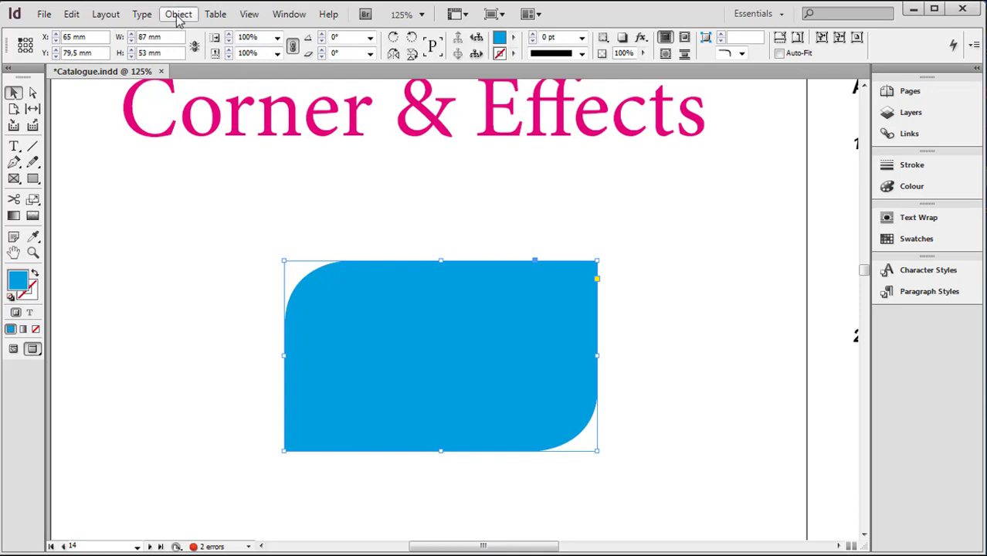
pyautogui.click(178, 14)
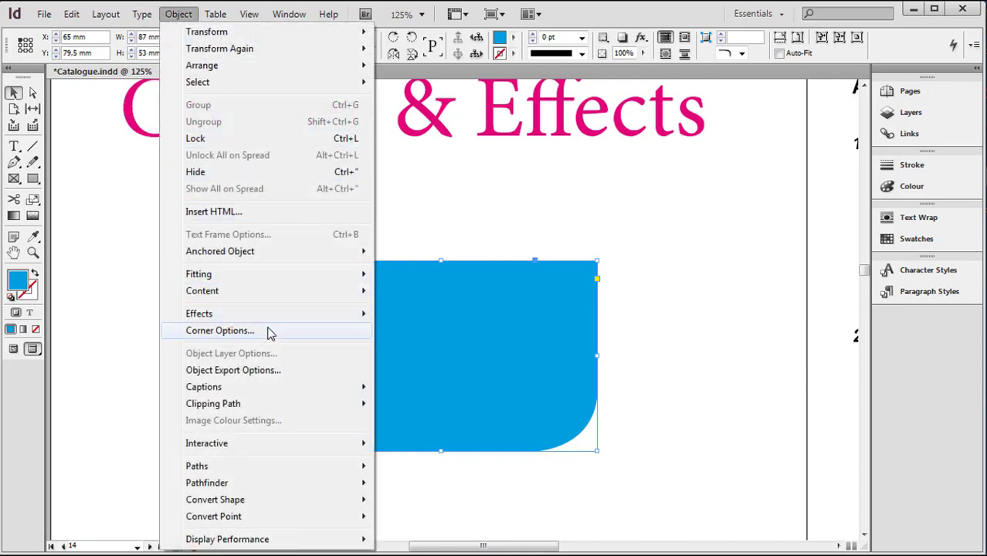
pyautogui.click(268, 332)
pyautogui.moveTo(694, 100); pyautogui.dragTo(756, 90)
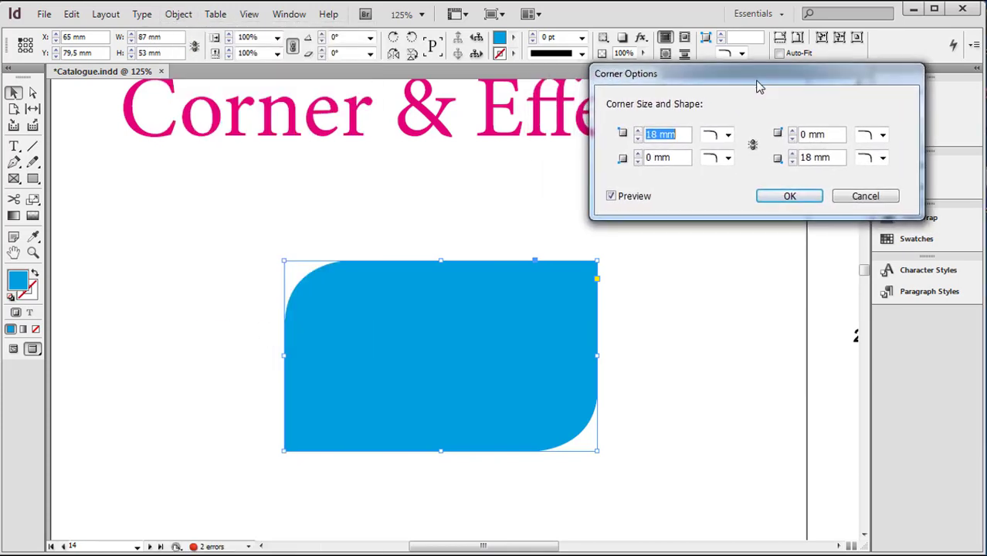
pyautogui.click(731, 135)
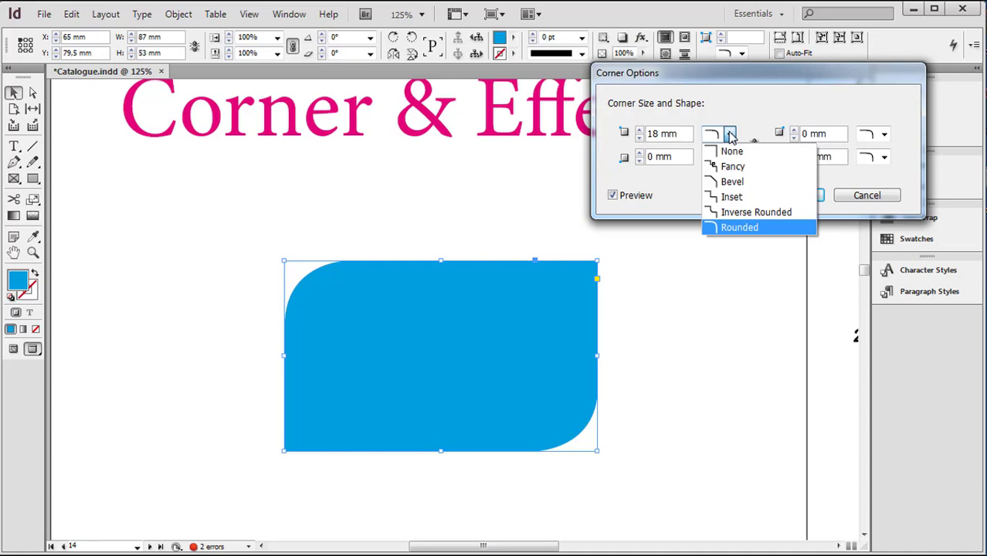
pyautogui.click(748, 174)
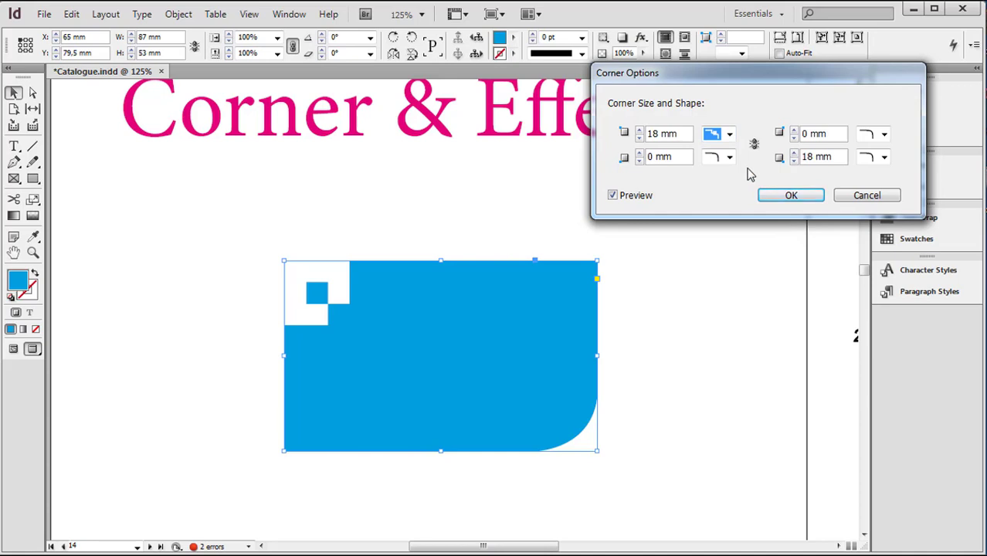
pyautogui.click(885, 158)
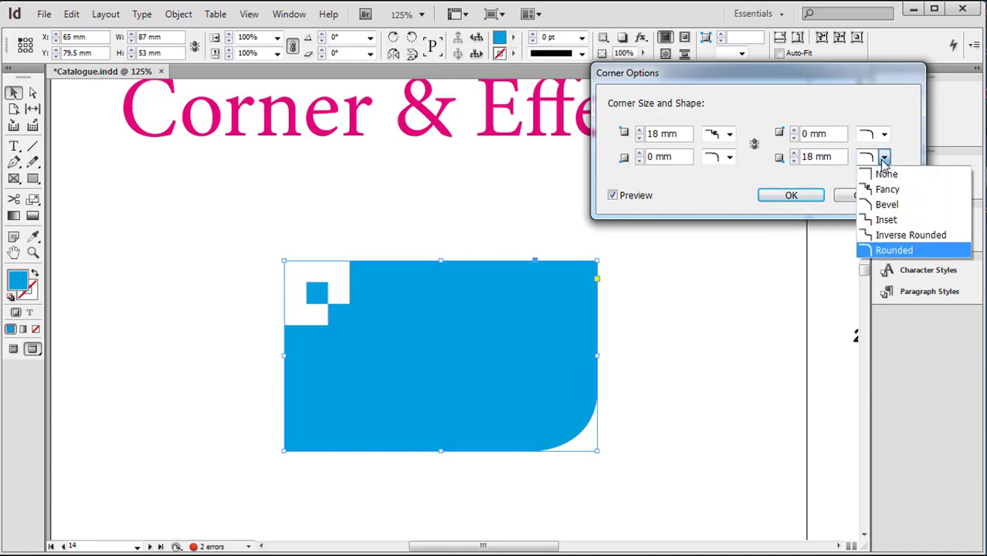
pyautogui.click(888, 191)
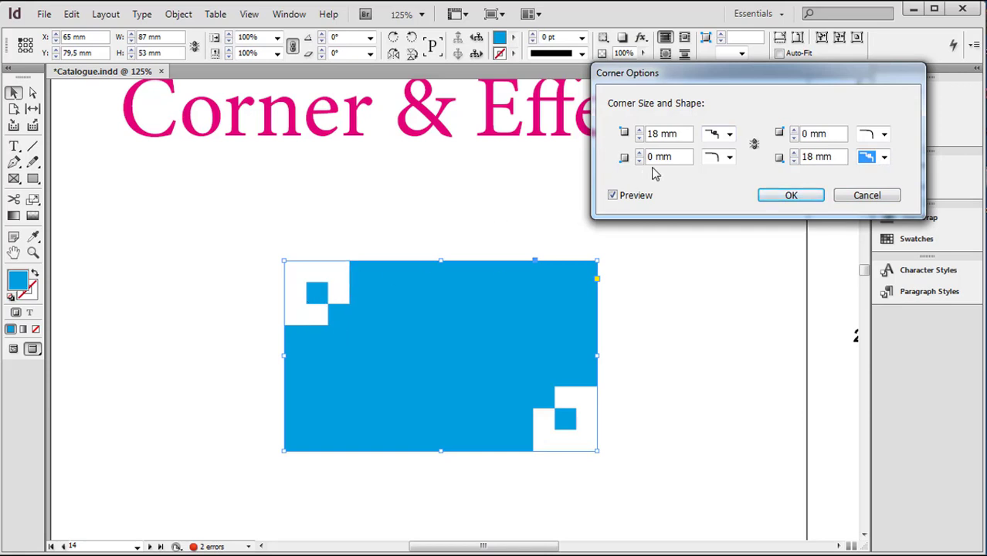
# Step: Try the Bevel, Inset, Inverse Rounded and Rounded shapes on the rectangle's top-left corner, and settle on Inverse Rounded
pyautogui.click(730, 135)
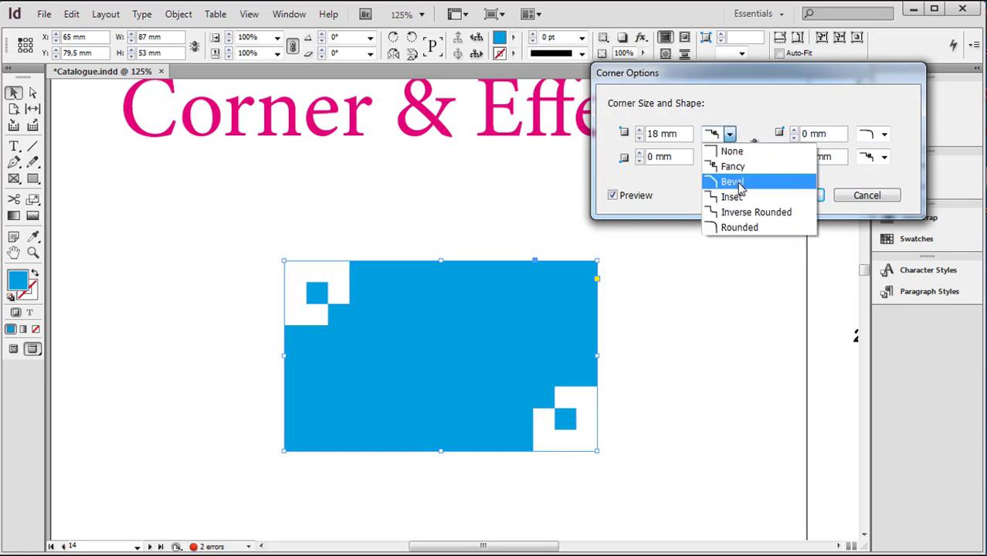
pyautogui.click(732, 182)
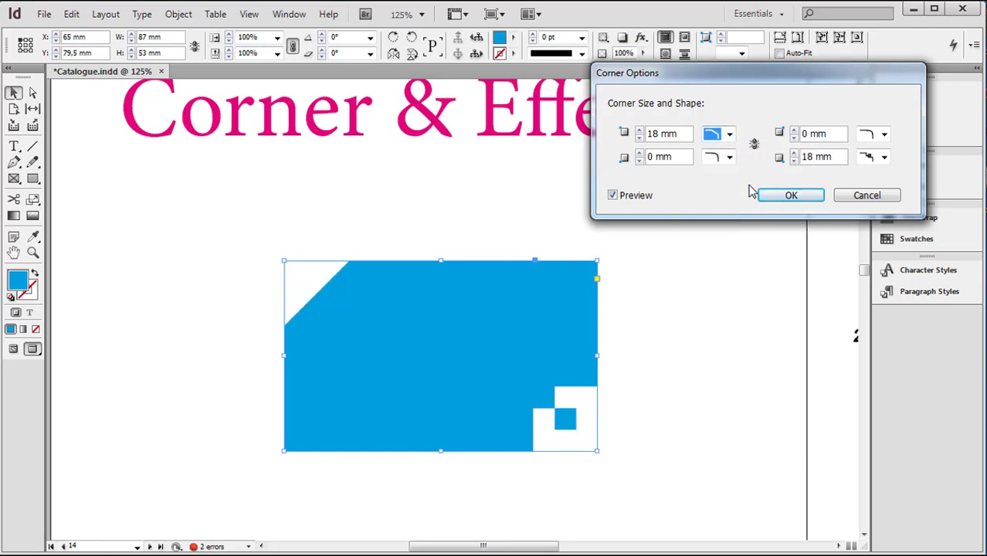
pyautogui.click(731, 136)
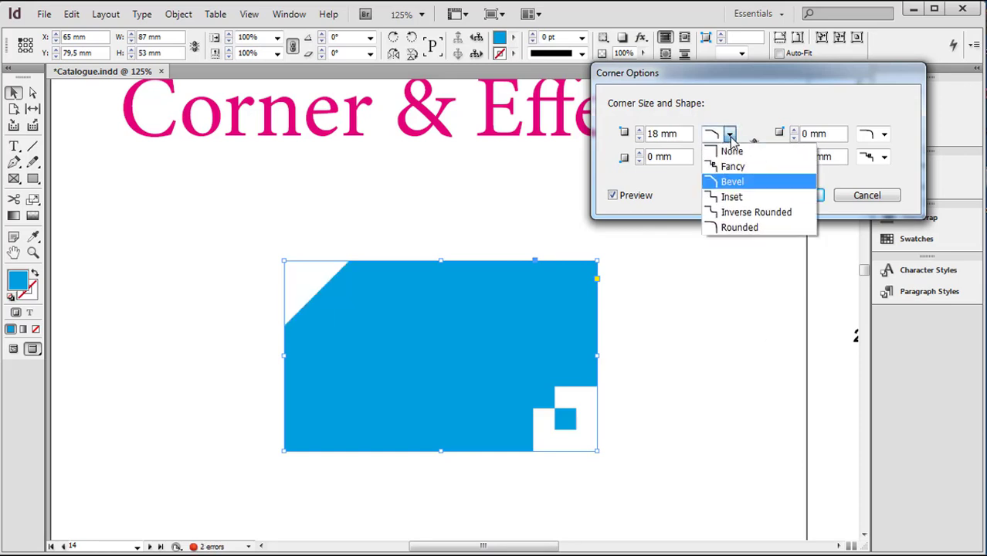
pyautogui.click(751, 202)
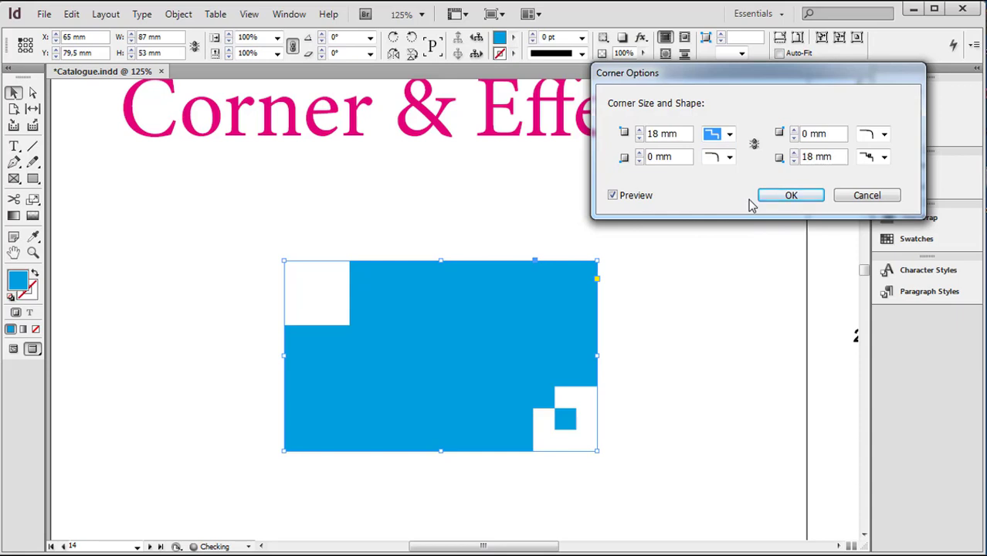
pyautogui.click(730, 136)
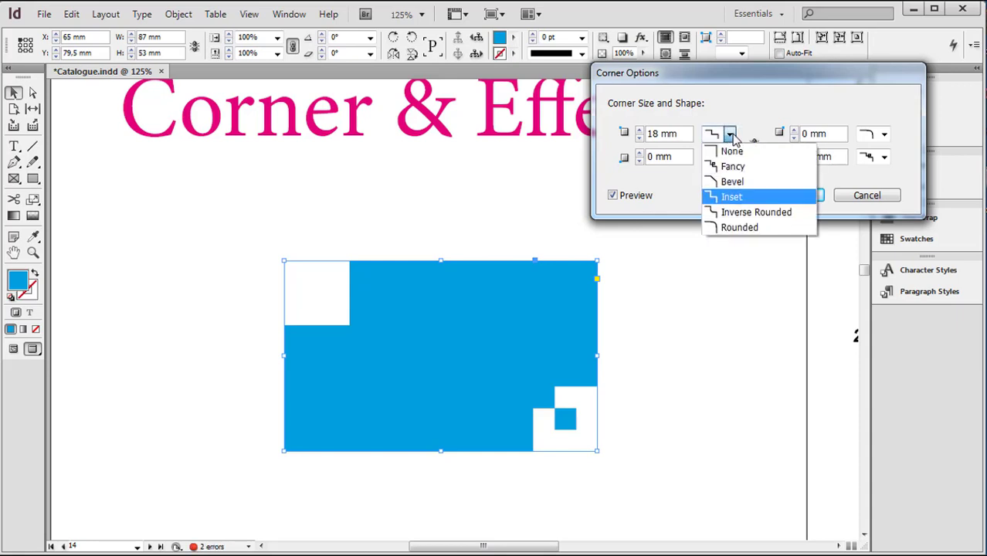
pyautogui.click(780, 218)
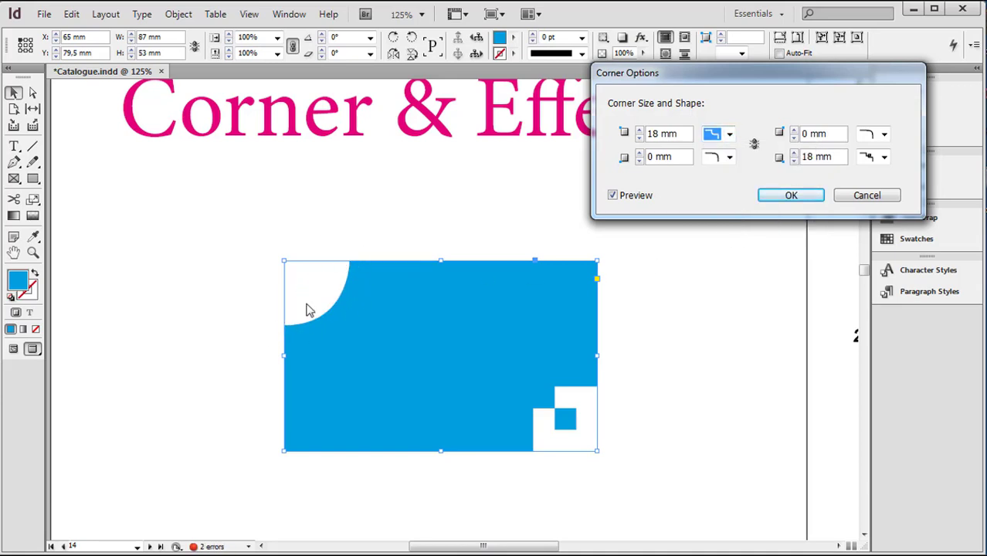
pyautogui.click(729, 134)
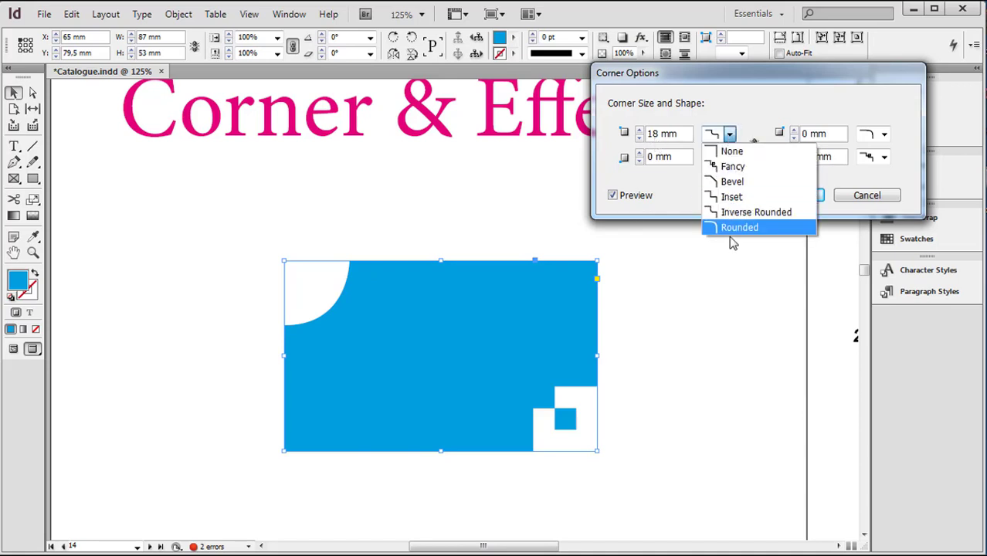
pyautogui.click(734, 232)
pyautogui.click(730, 134)
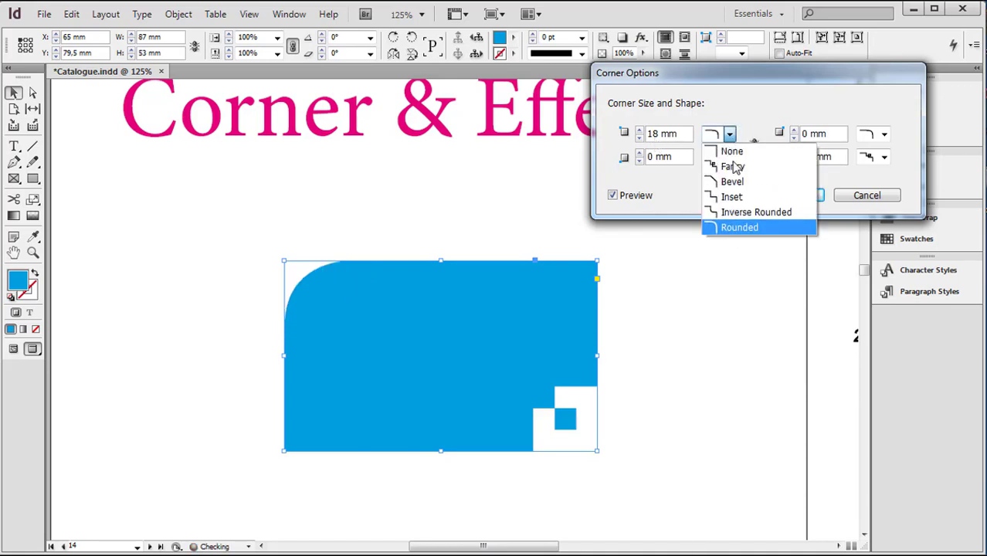
pyautogui.click(738, 213)
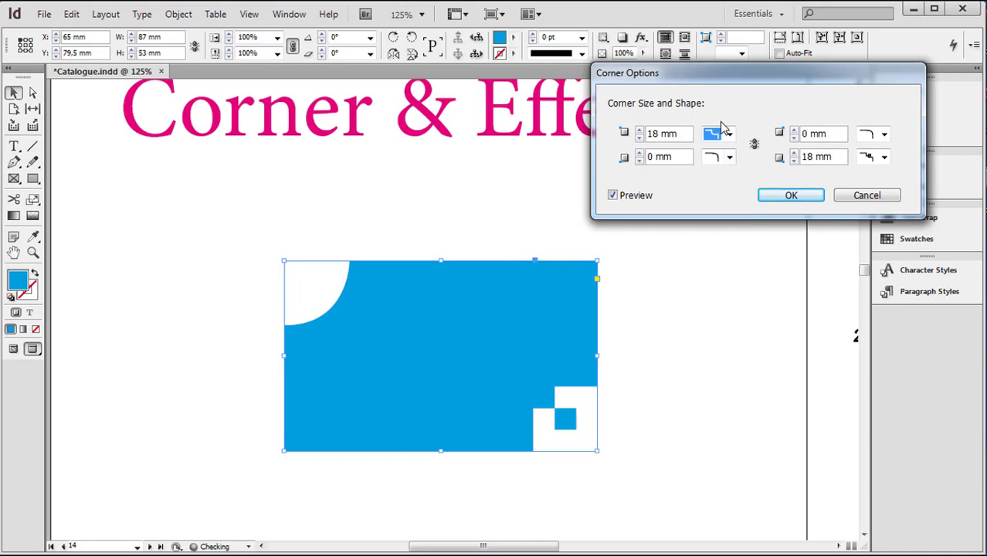
# Step: Try Rounded on the bottom-right corner, and link all four corners as 18 mm Inverse Rounded before applying the corner options
pyautogui.click(885, 158)
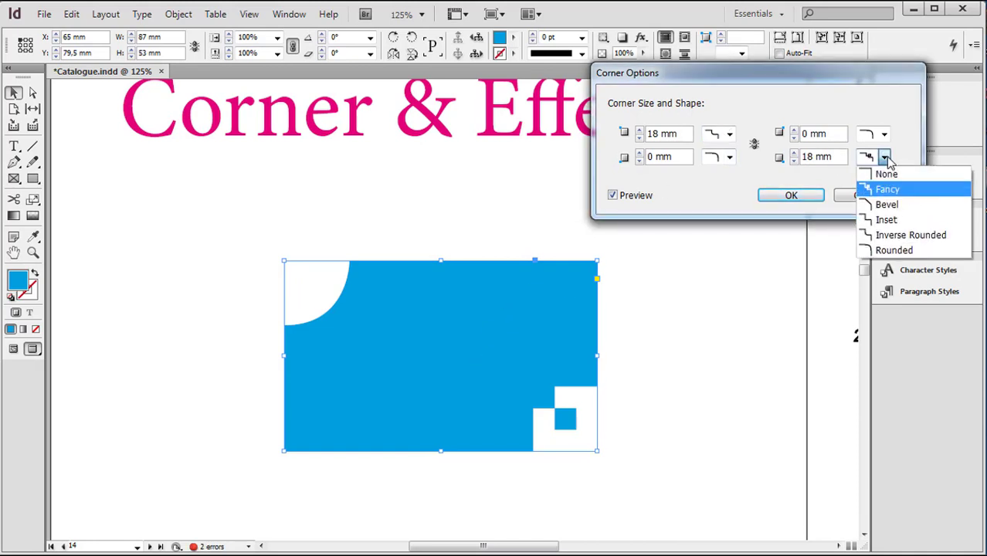
pyautogui.click(894, 251)
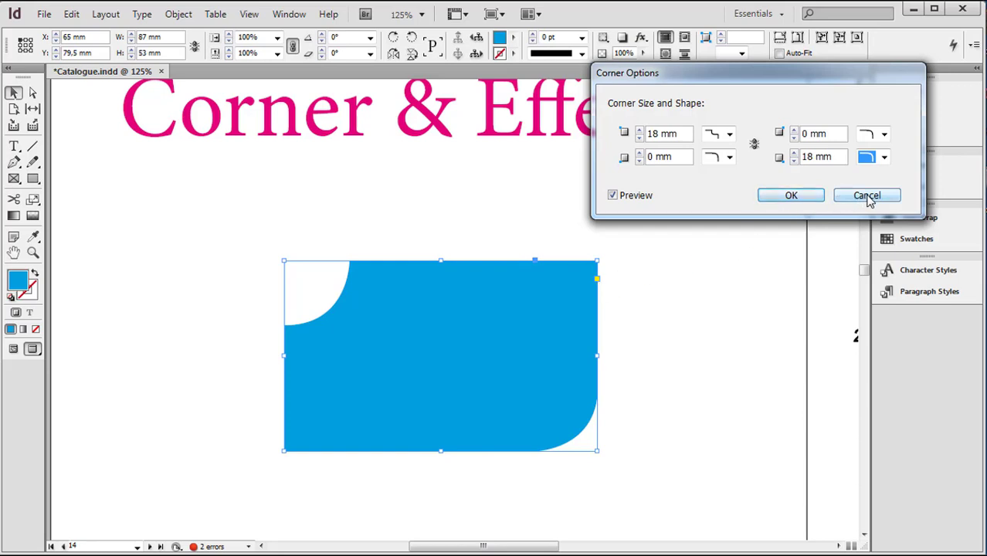
pyautogui.click(756, 144)
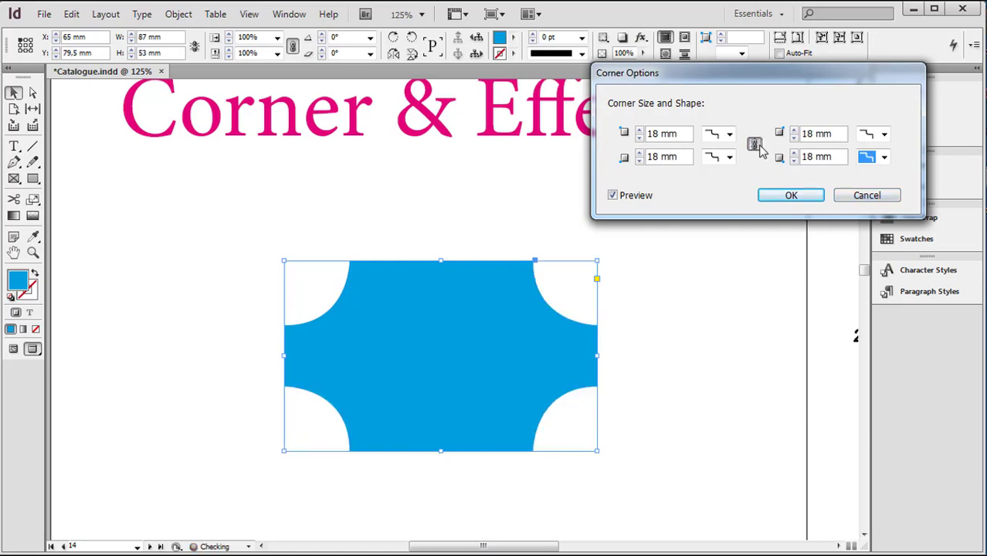
pyautogui.click(792, 195)
# Step: Examine the rectangle's inverse-rounded corners at 100% zoom, both selected and deselected
pyautogui.click(33, 252)
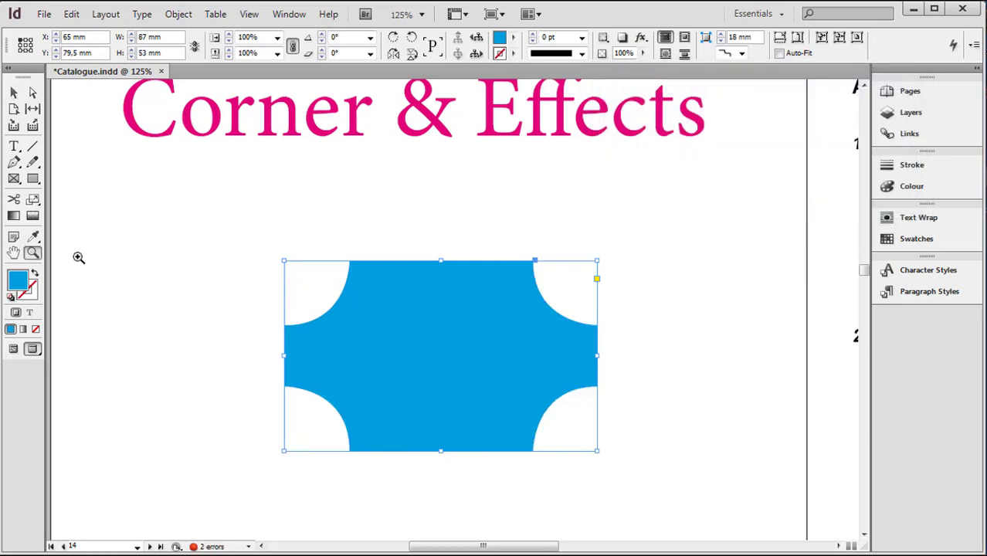
pyautogui.keyDown('alt'); pyautogui.click(408, 298); pyautogui.keyUp('alt')
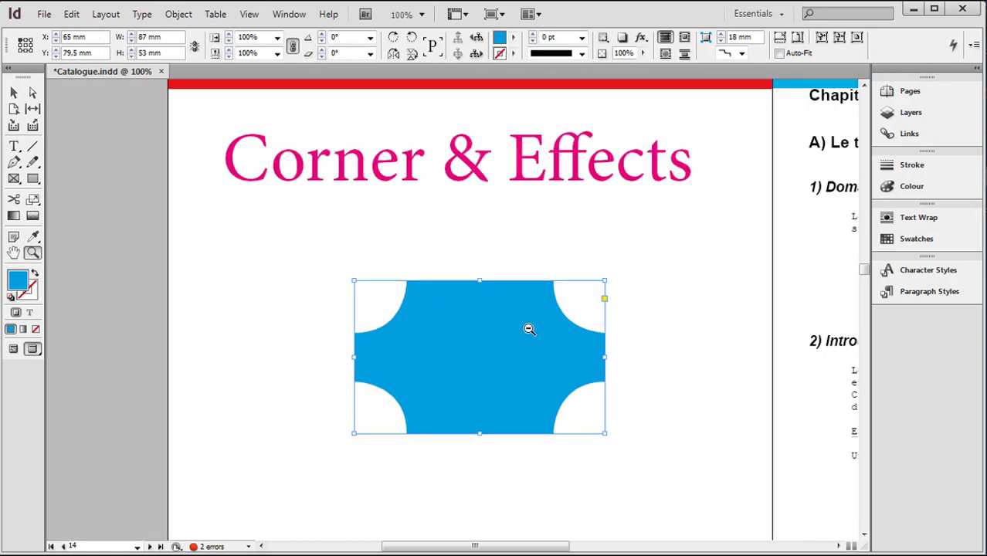
pyautogui.scroll(-2, 528, 329)
pyautogui.click(14, 93)
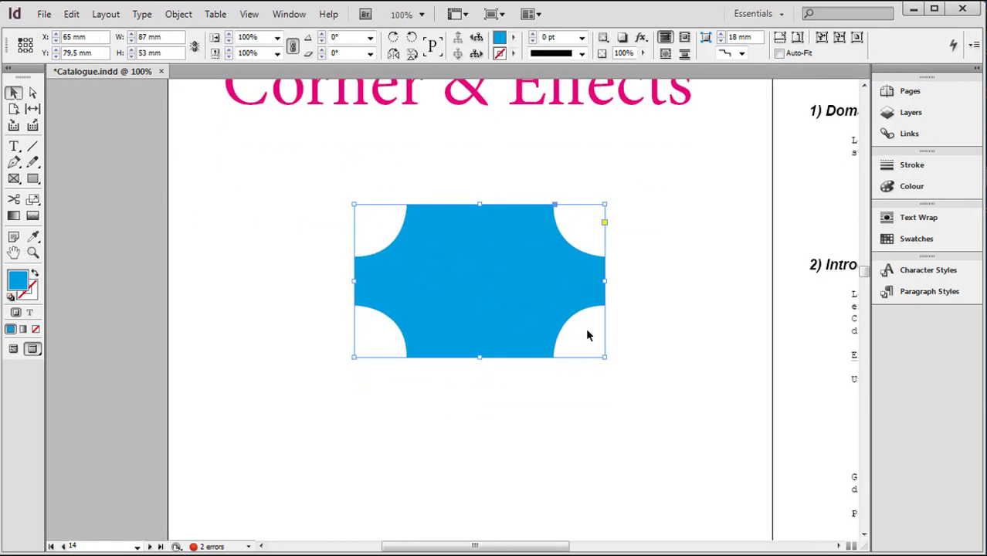
pyautogui.click(648, 339)
pyautogui.click(534, 281)
pyautogui.scroll(2, 503, 313)
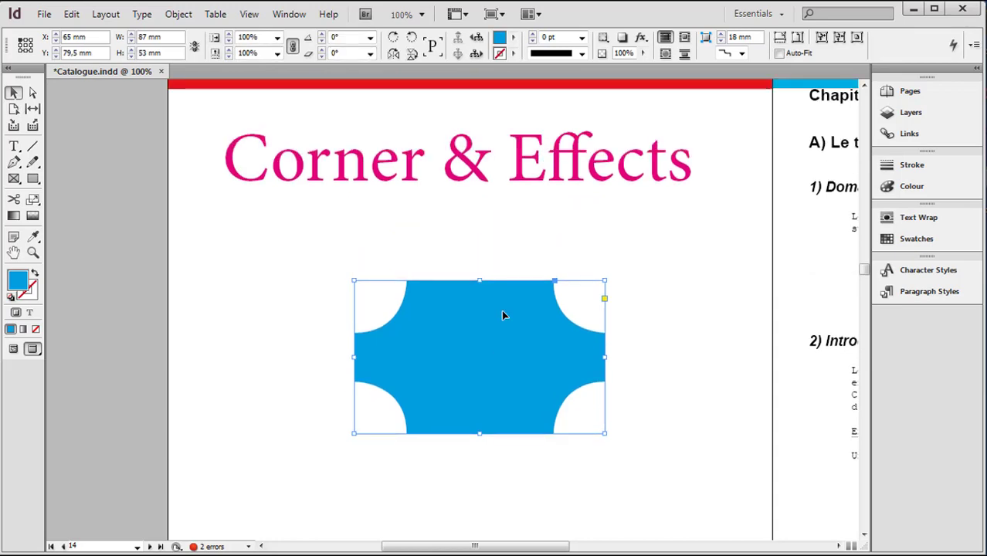
pyautogui.scroll(-2, 502, 314)
pyautogui.scroll(-2, 502, 315)
pyautogui.scroll(2, 503, 315)
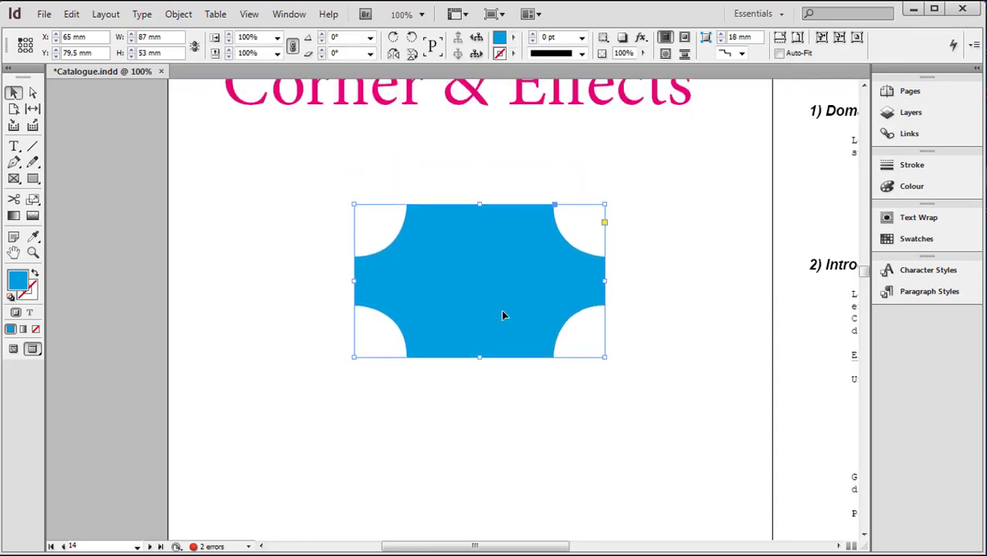
pyautogui.scroll(1, 503, 316)
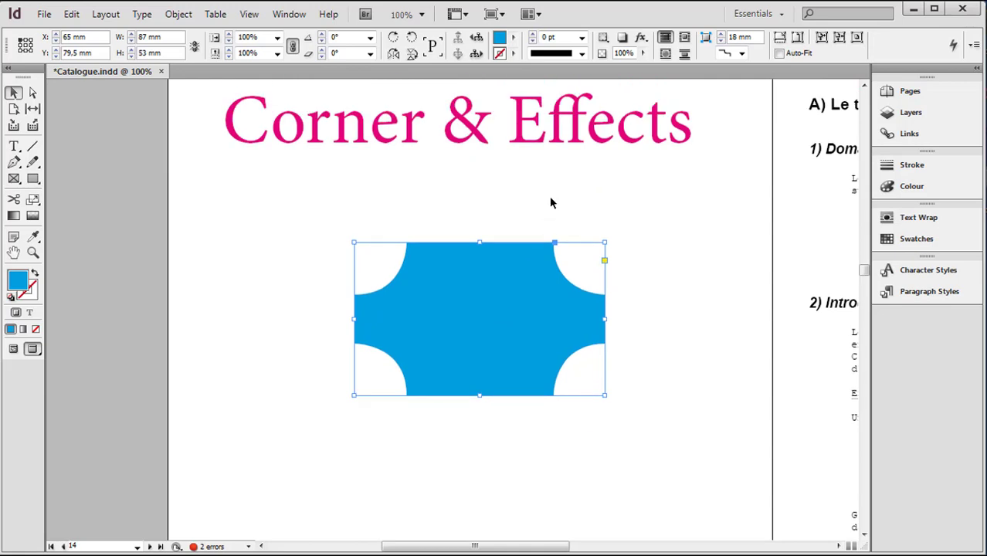
pyautogui.scroll(-2, 511, 322)
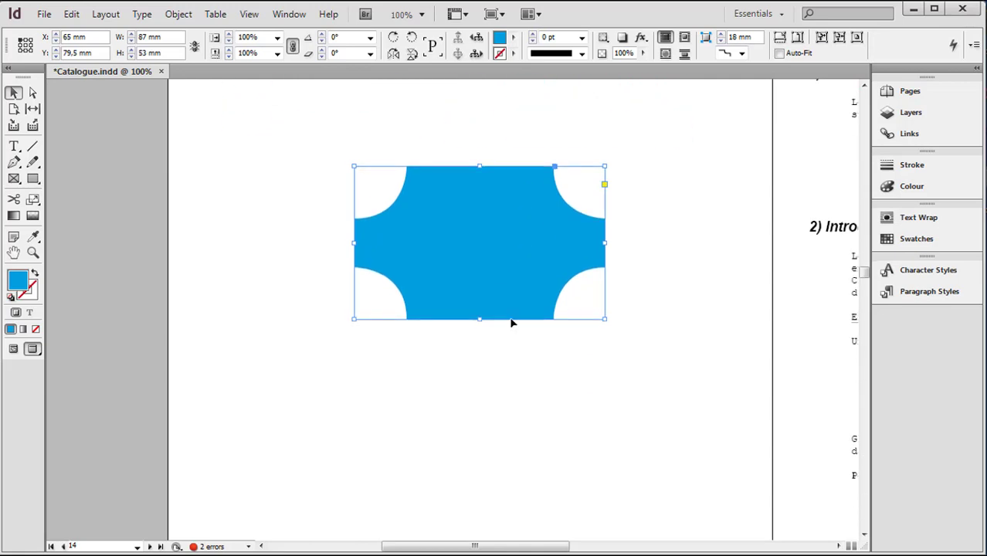
pyautogui.scroll(-1, 503, 347)
# Step: Draw an empty rectangular picture frame about 81 mm wide and 52 mm high below the blue shape
pyautogui.click(499, 361)
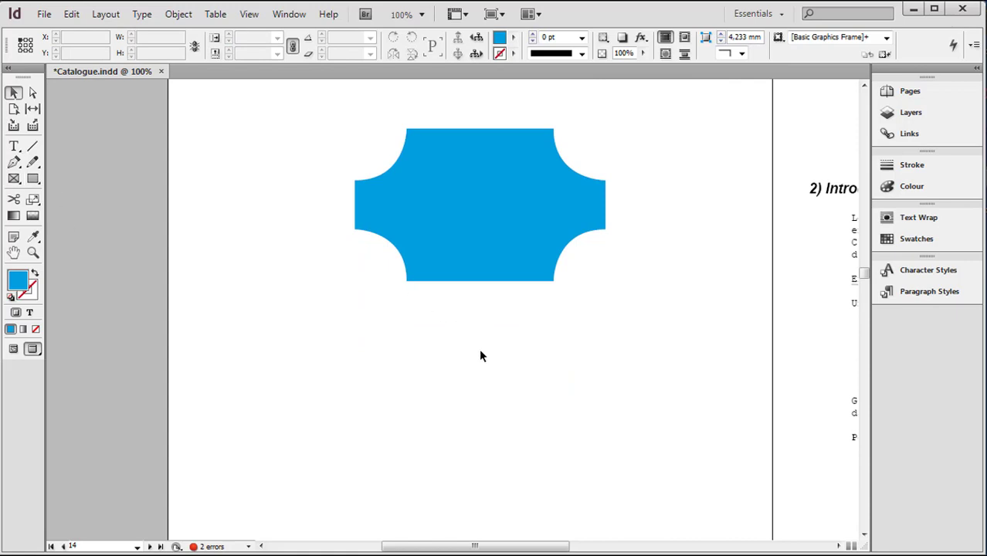
pyautogui.click(14, 178)
pyautogui.moveTo(363, 347); pyautogui.dragTo(595, 498)
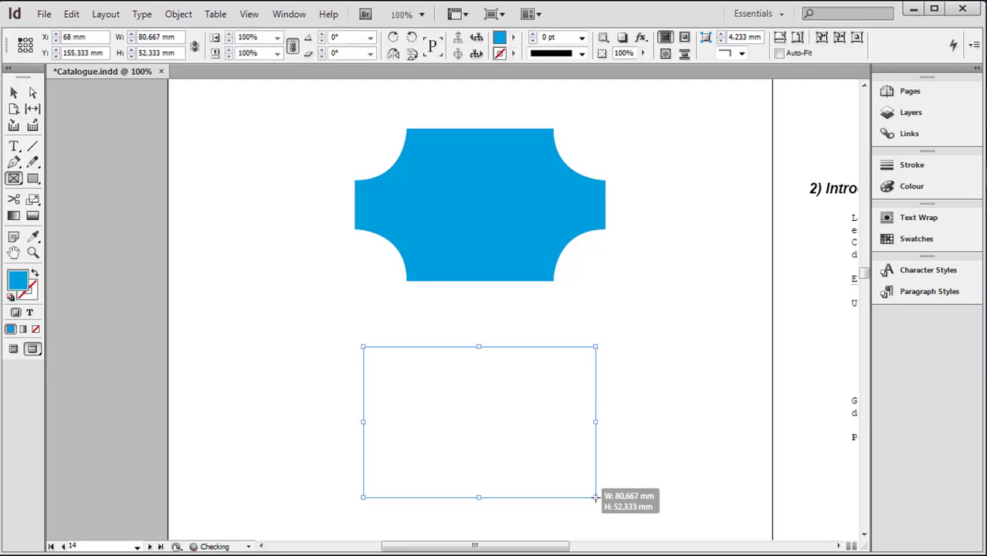
# Step: Place the second 2015 Peugeot photo from the Photos folder into the new frame and scale it to fill the frame
pyautogui.hotkey('ctrl', 'd')
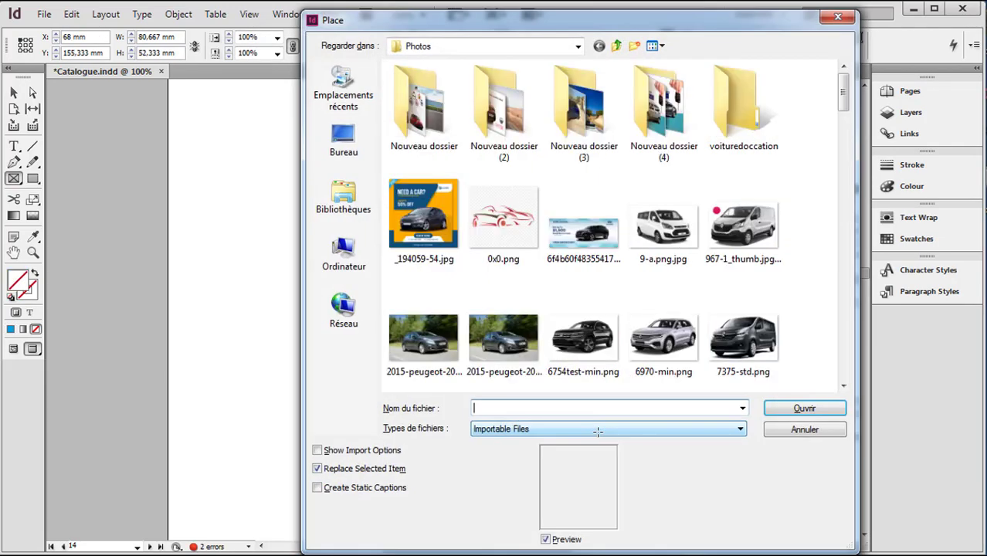
pyautogui.click(508, 343)
pyautogui.click(805, 409)
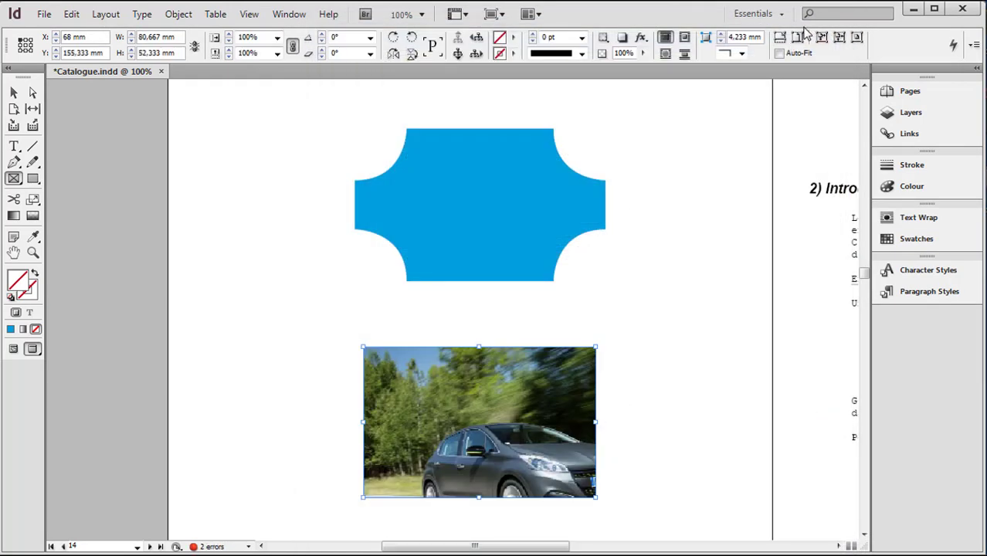
pyautogui.click(780, 39)
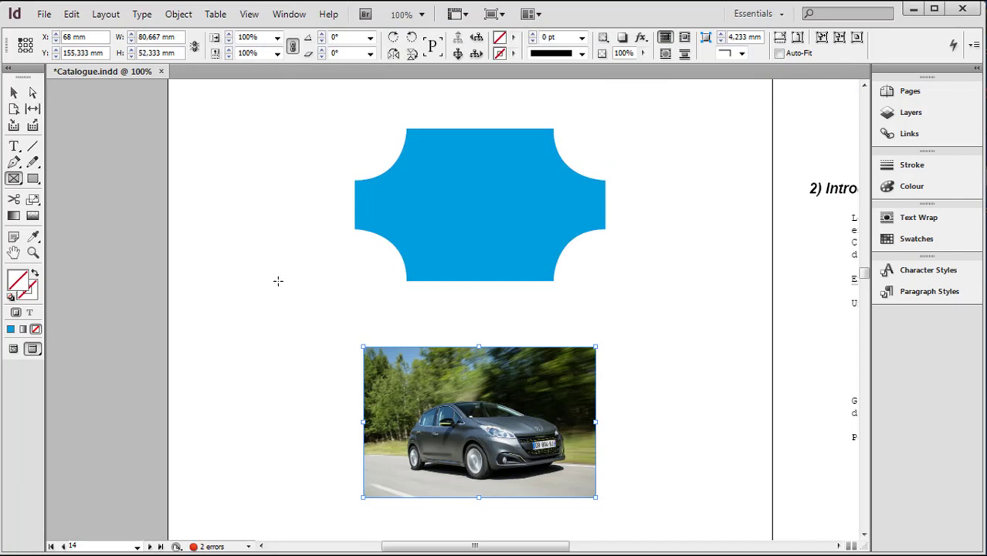
# Step: Enable live corner editing on the car photo's frame and enlarge all four corners together to 10.4 mm
pyautogui.click(15, 92)
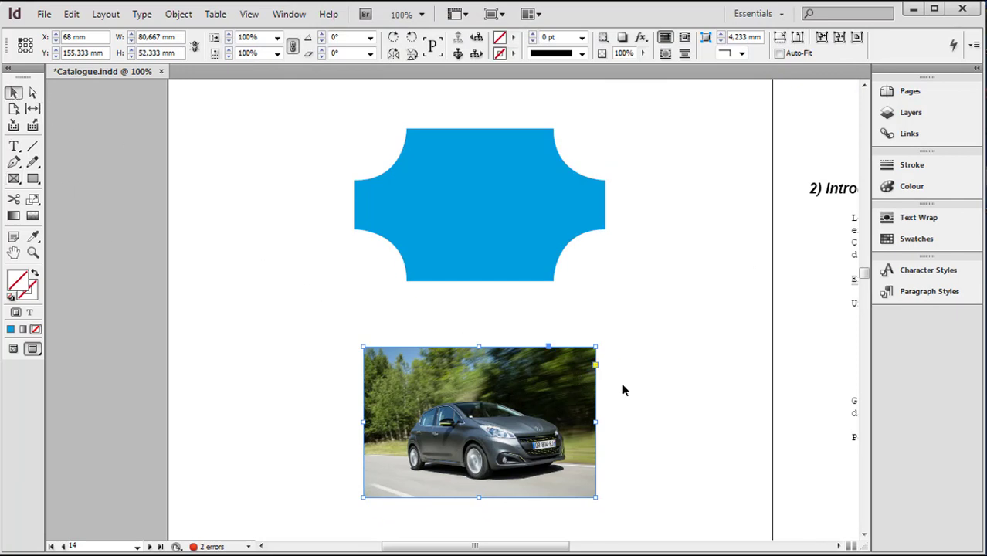
pyautogui.click(595, 364)
pyautogui.click(32, 252)
pyautogui.click(467, 434)
pyautogui.click(481, 325)
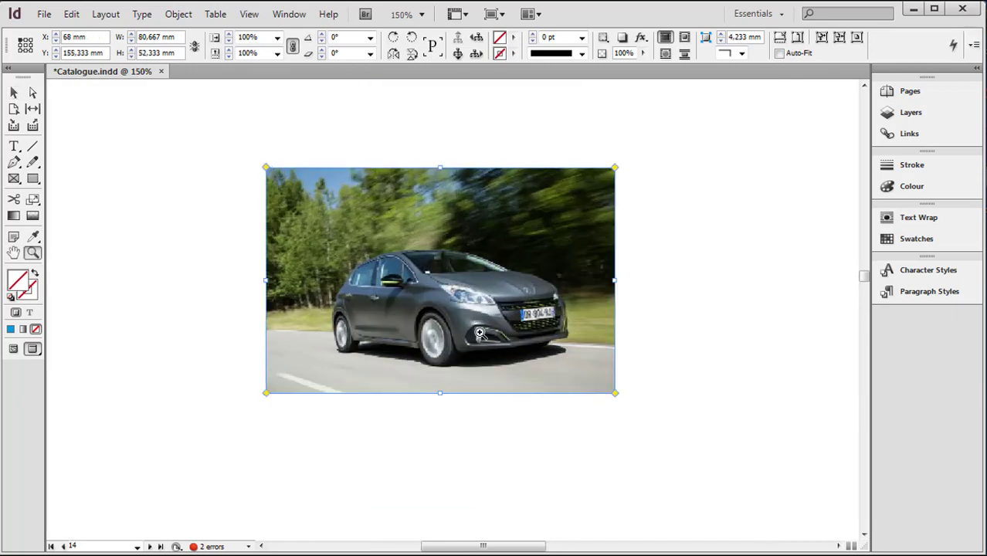
pyautogui.click(14, 93)
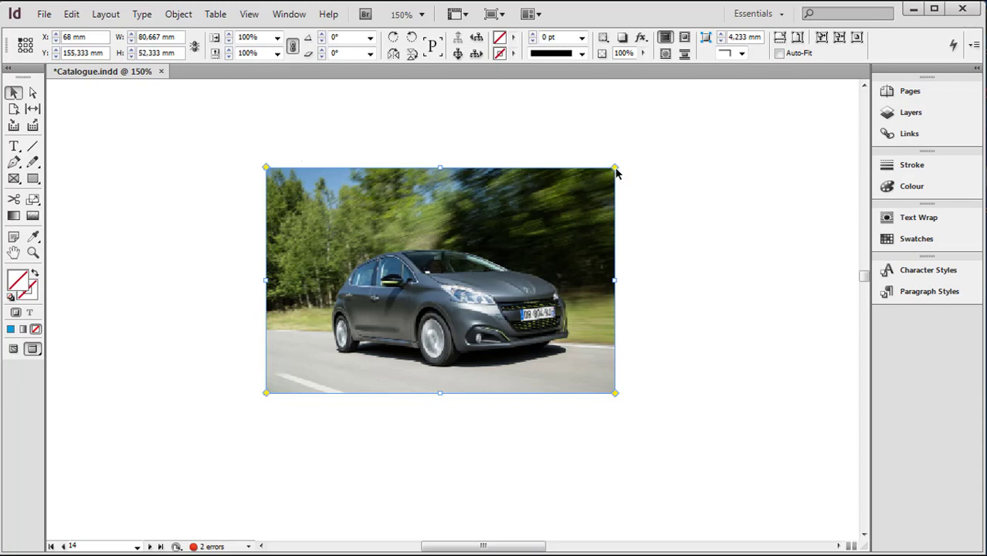
pyautogui.moveTo(615, 170); pyautogui.dragTo(570, 170)
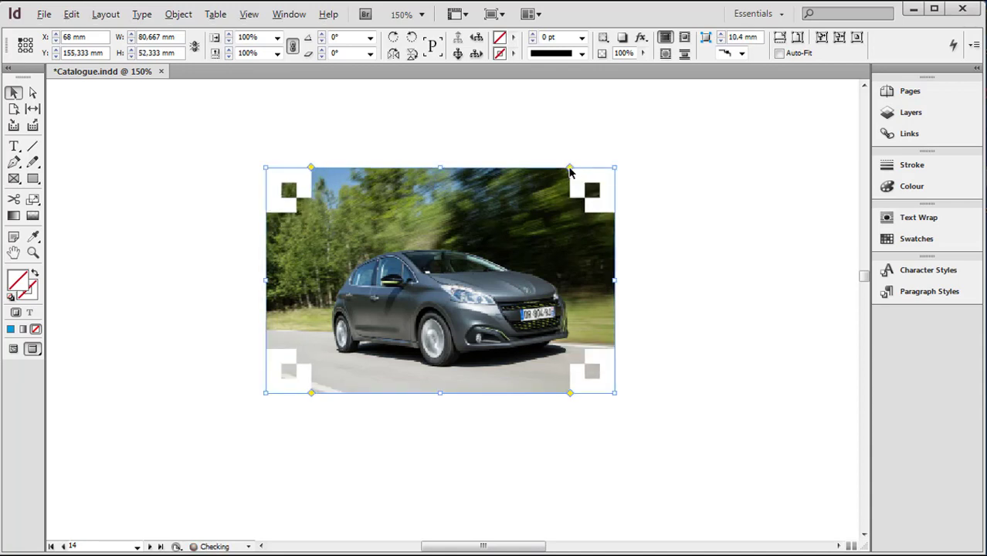
# Step: Cycle the photo's corner shapes to Inverse Rounded, reduce their size to 8.2 mm, and save the deselected result
pyautogui.keyDown('alt'); pyautogui.click(570, 168); pyautogui.keyUp('alt')
pyautogui.keyDown('alt'); pyautogui.click(570, 168); pyautogui.keyUp('alt')
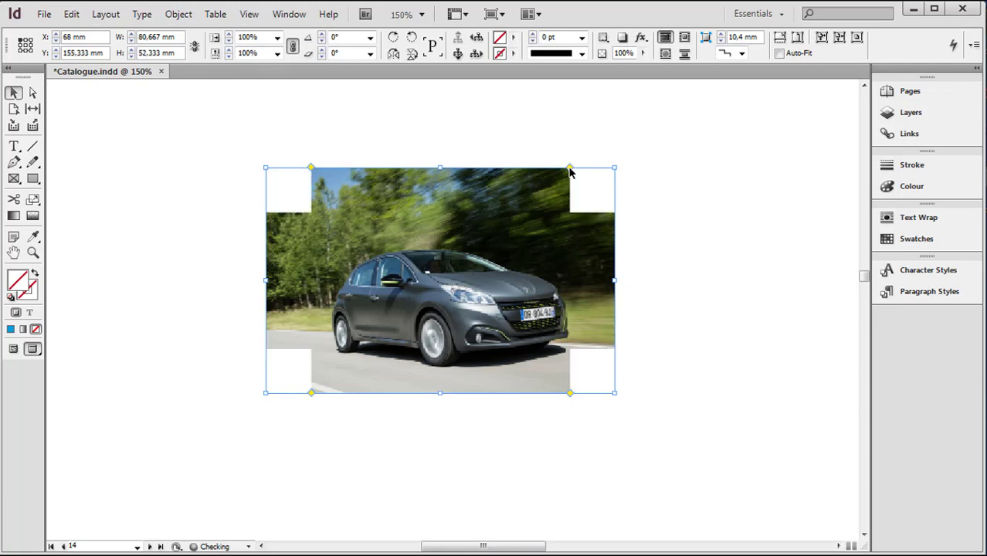
pyautogui.keyDown('alt'); pyautogui.click(570, 169); pyautogui.keyUp('alt')
pyautogui.moveTo(568, 172); pyautogui.dragTo(580, 169)
pyautogui.click(146, 236)
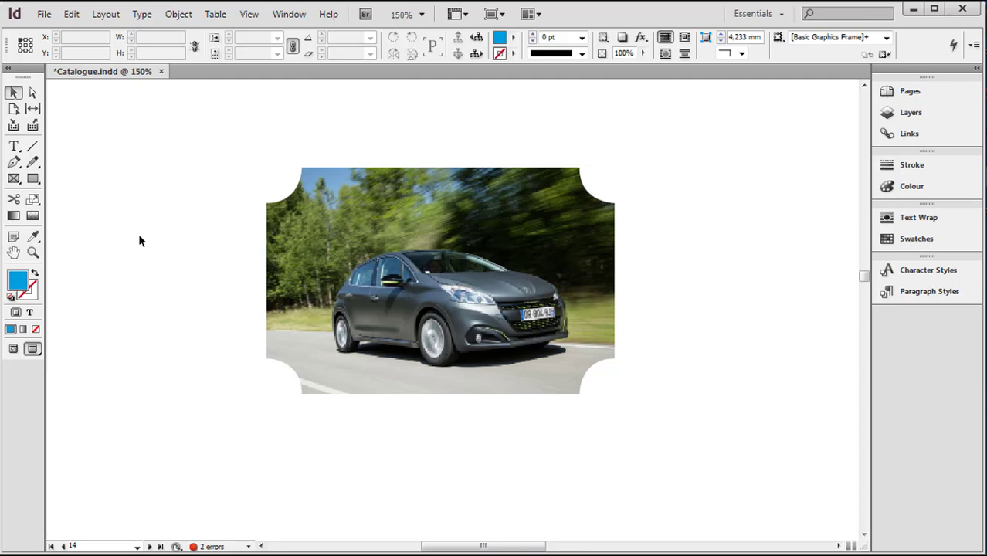
pyautogui.hotkey('ctrl', 's')
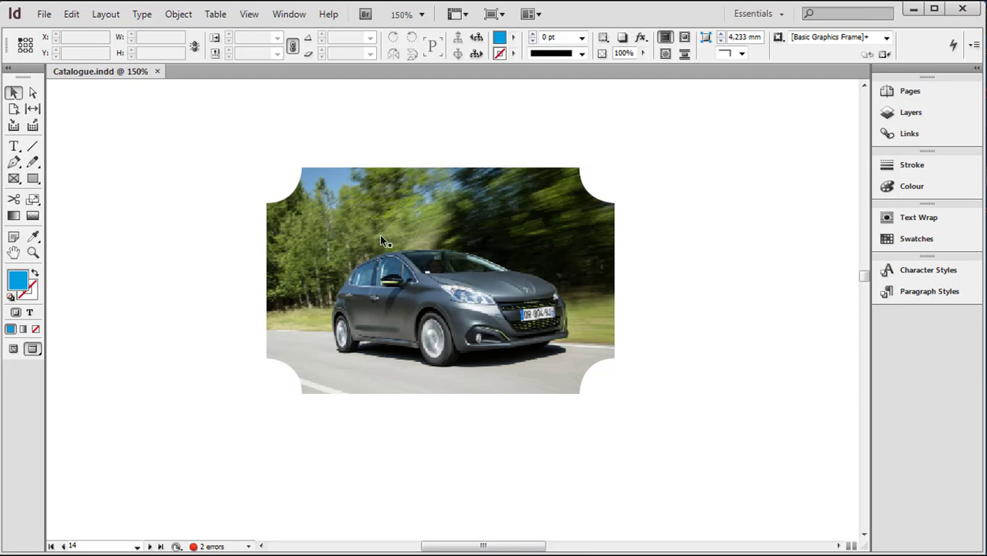
# Step: Enable live corner editing on the blue rectangle and reduce all four corners together to 0 mm
pyautogui.click(465, 205)
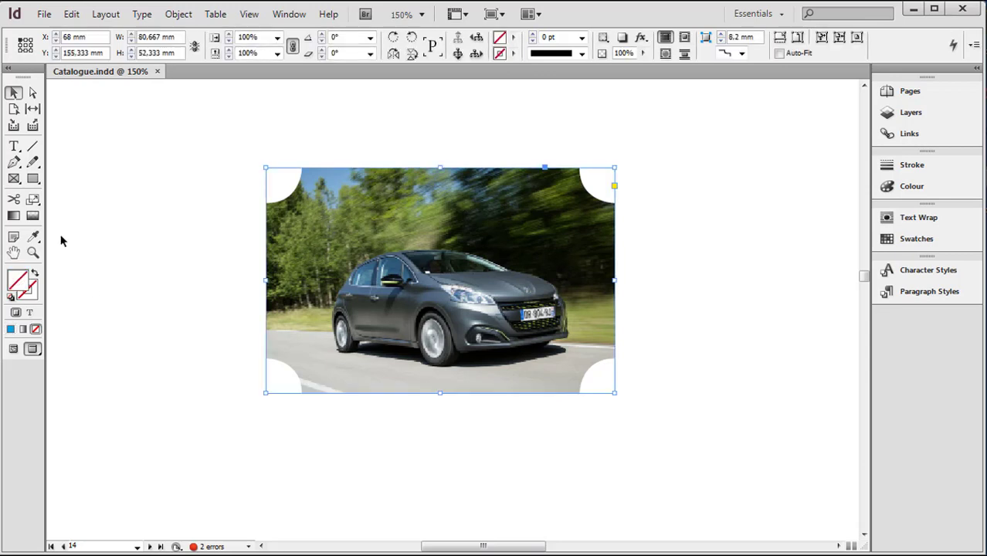
pyautogui.scroll(4, 255, 289)
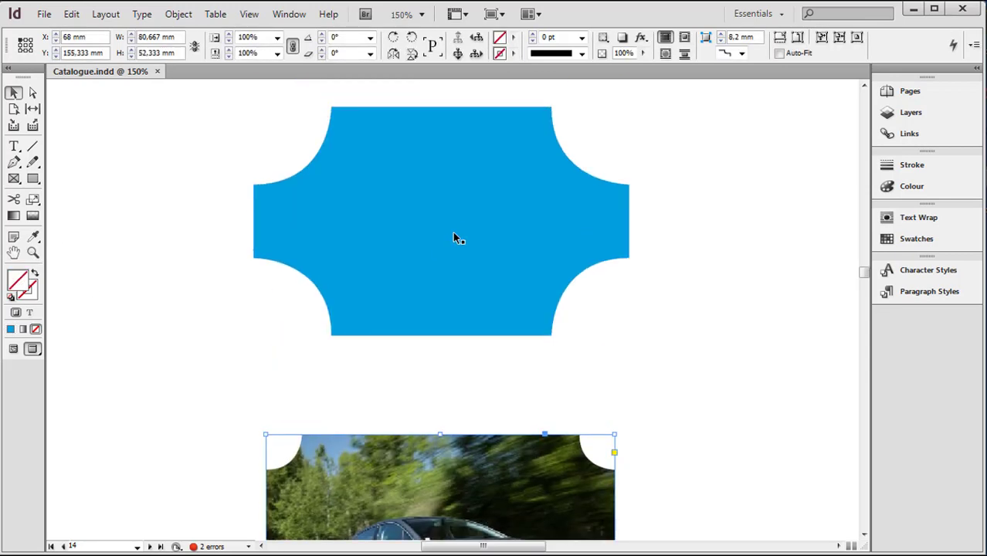
pyautogui.click(464, 226)
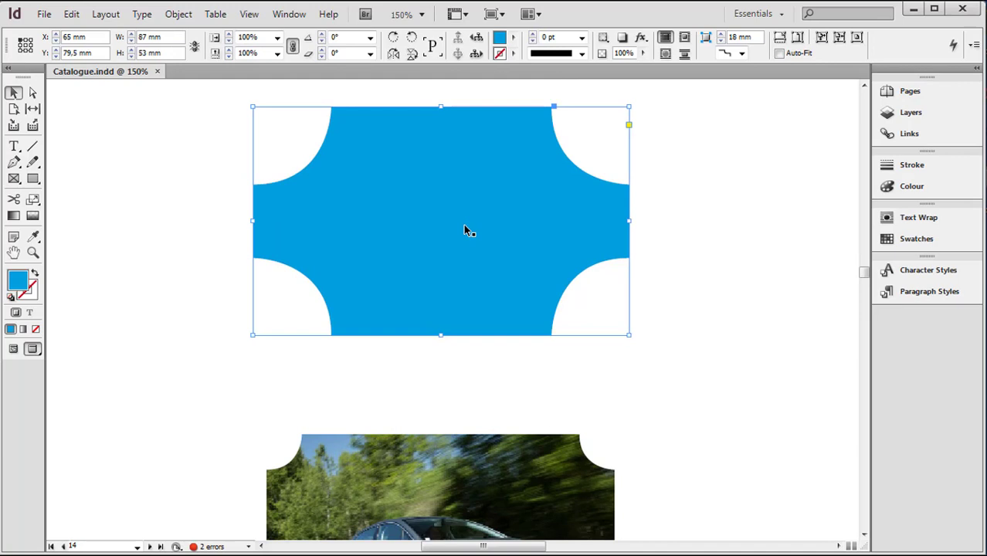
pyautogui.click(629, 125)
pyautogui.moveTo(552, 107); pyautogui.dragTo(668, 110)
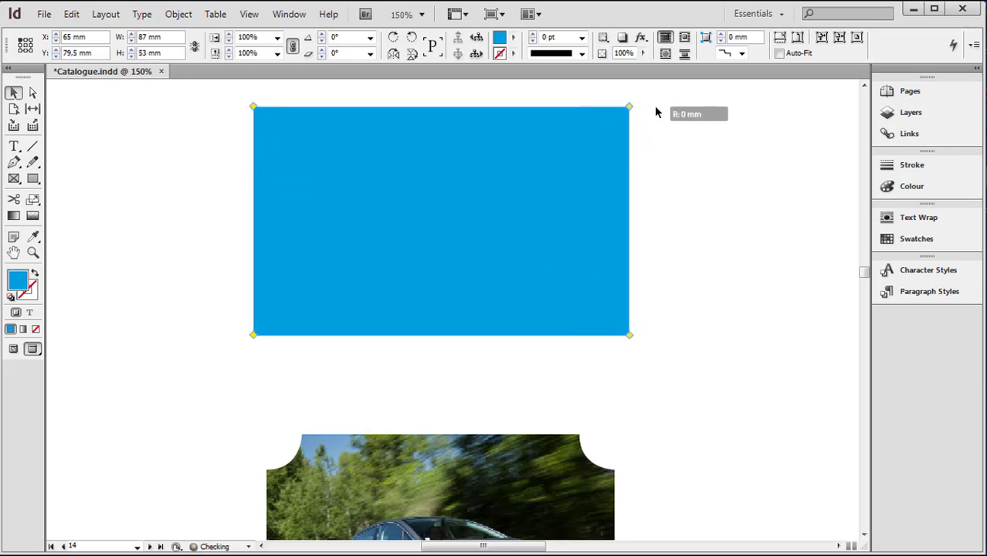
# Step: Open the blue rectangle's transparency effects and try an object opacity of 62%
pyautogui.click(649, 224)
pyautogui.click(550, 227)
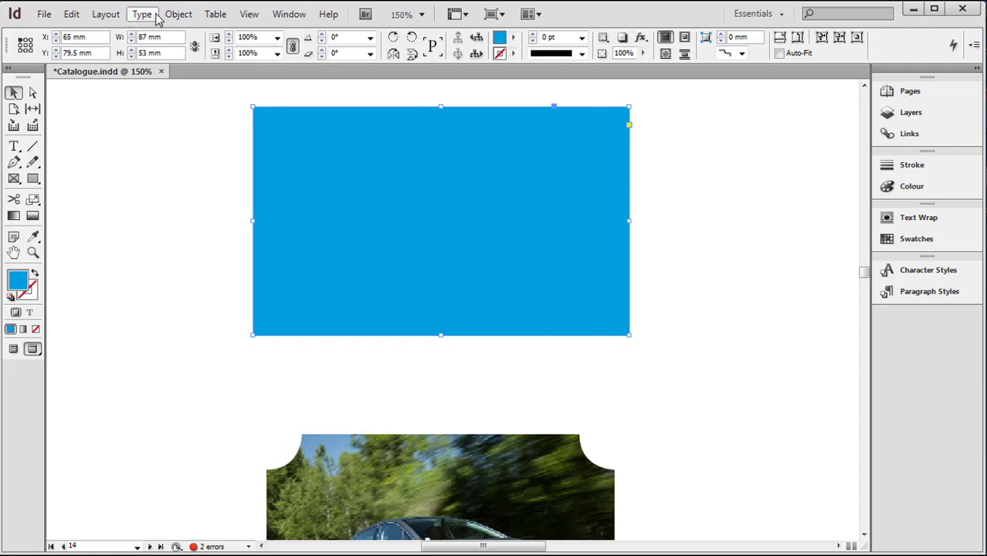
pyautogui.click(178, 15)
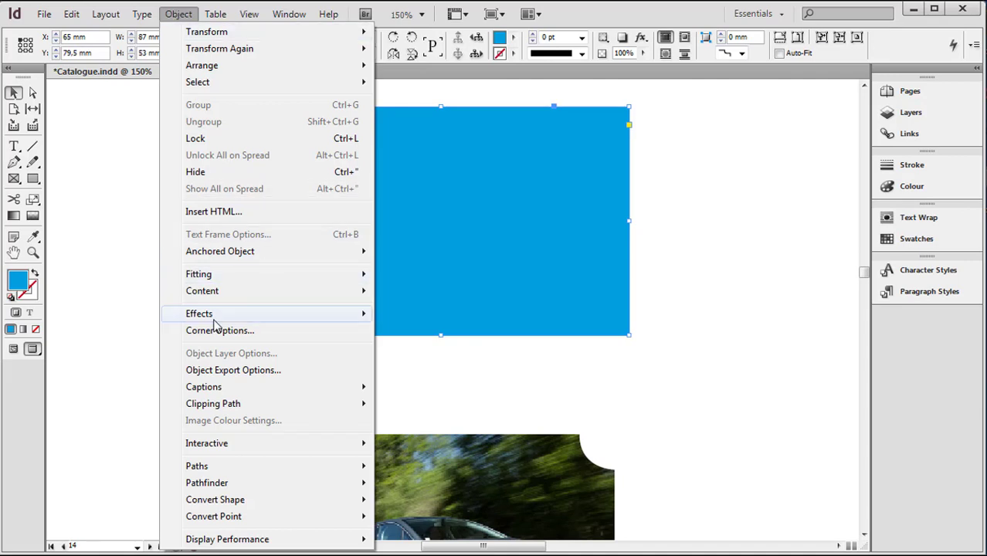
pyautogui.moveTo(214, 320)
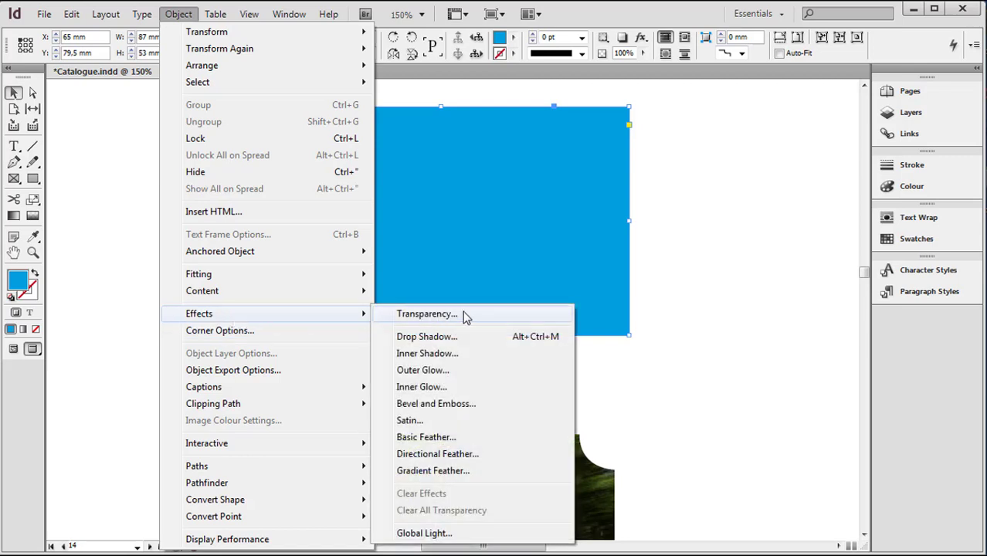
pyautogui.click(464, 313)
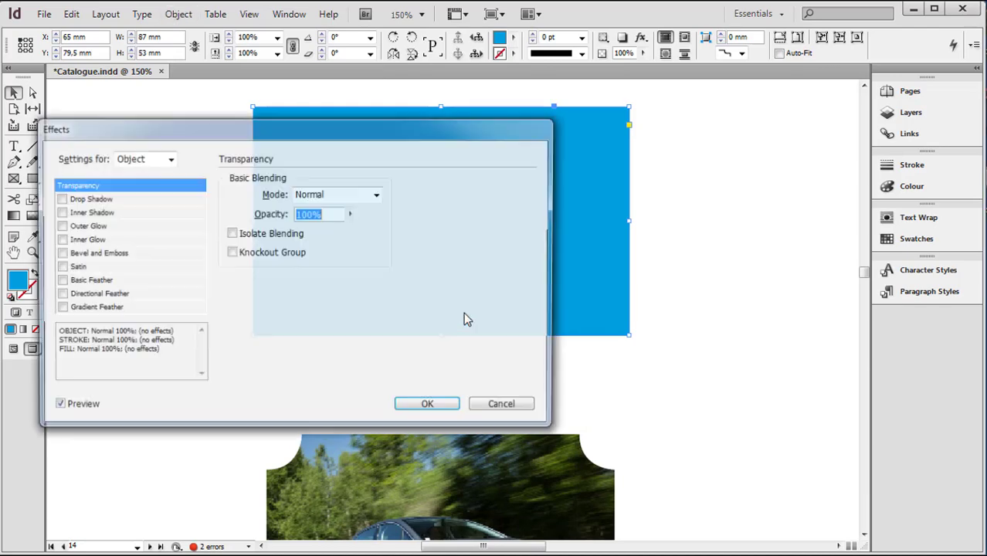
pyautogui.moveTo(164, 135); pyautogui.dragTo(622, 116)
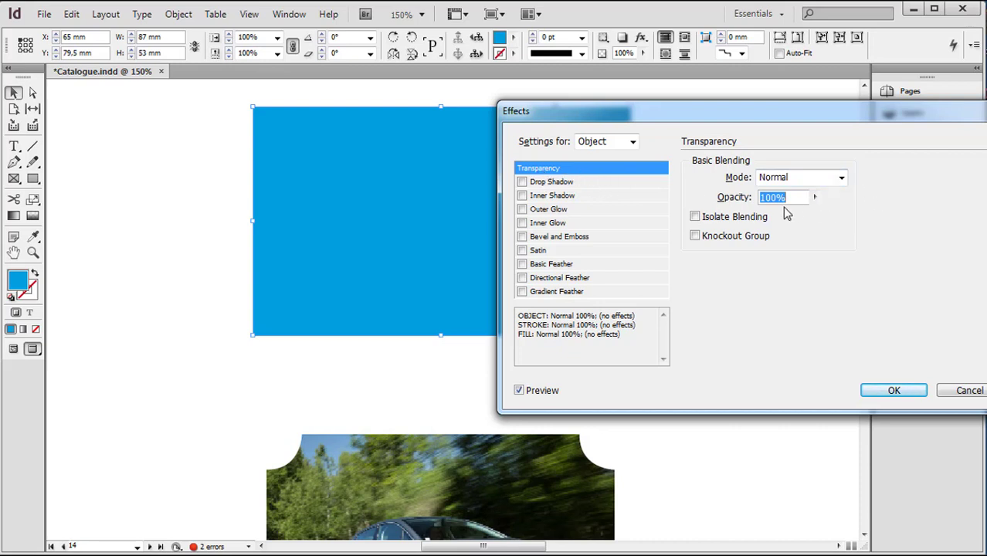
pyautogui.click(816, 198)
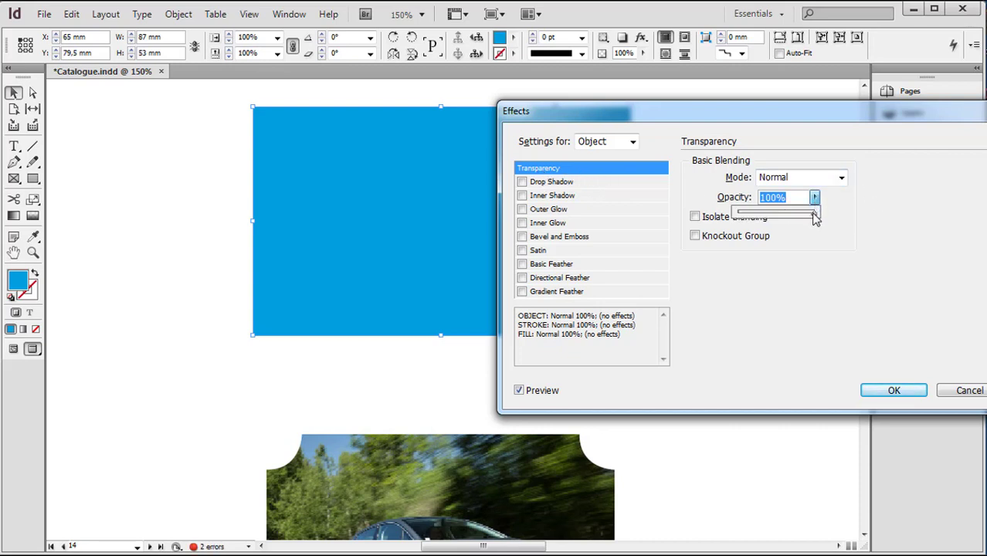
pyautogui.moveTo(802, 214)
pyautogui.mouseDown()
pyautogui.moveTo(770, 222)
pyautogui.moveTo(786, 220)
pyautogui.mouseUp()
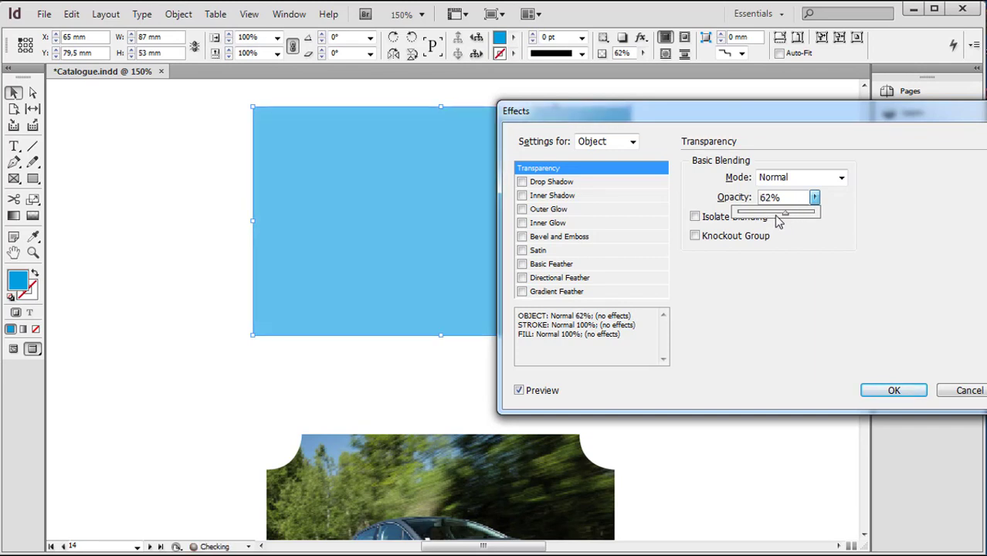
pyautogui.click(864, 229)
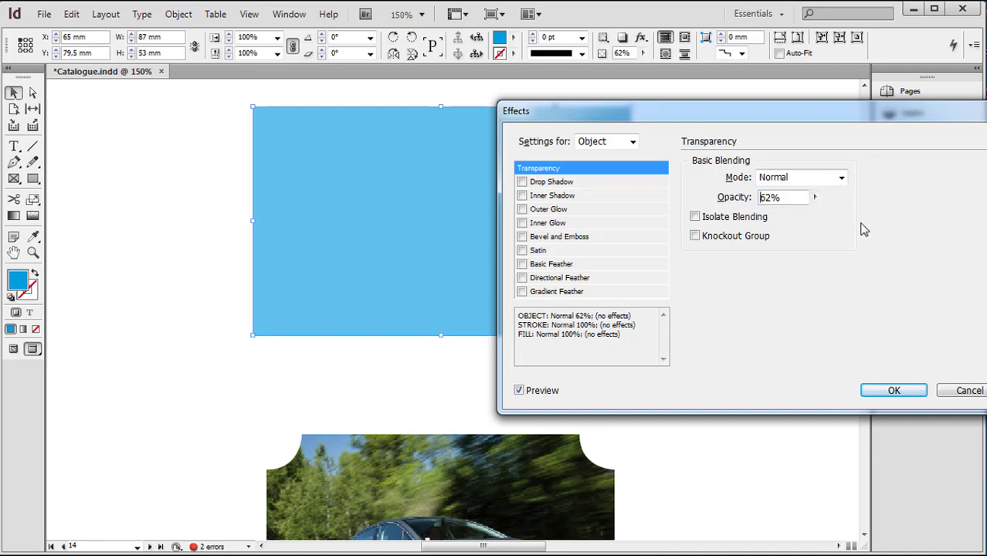
# Step: Preview blending modes from Multiply through Soft Light to Difference on the blue rectangle, and discard the transparency changes
pyautogui.click(840, 178)
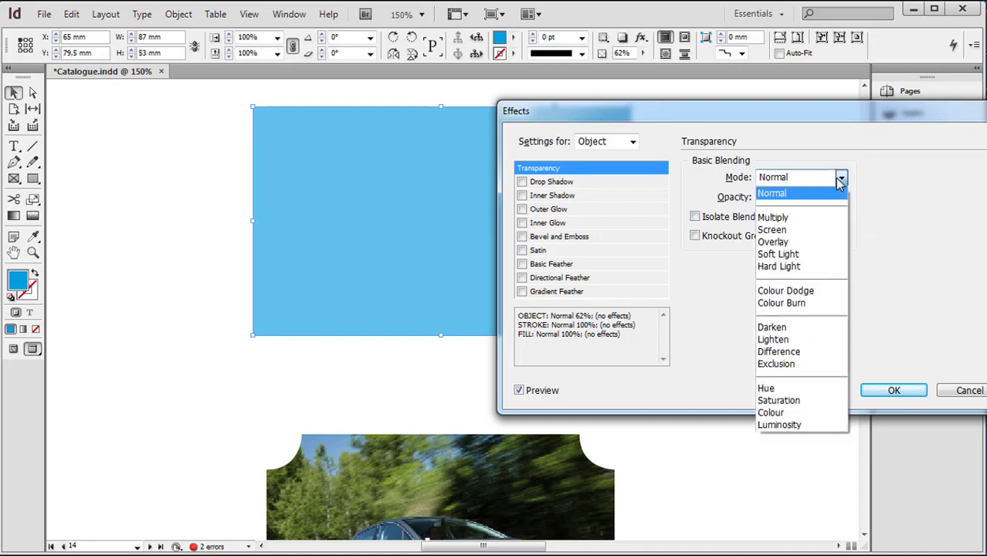
pyautogui.click(819, 218)
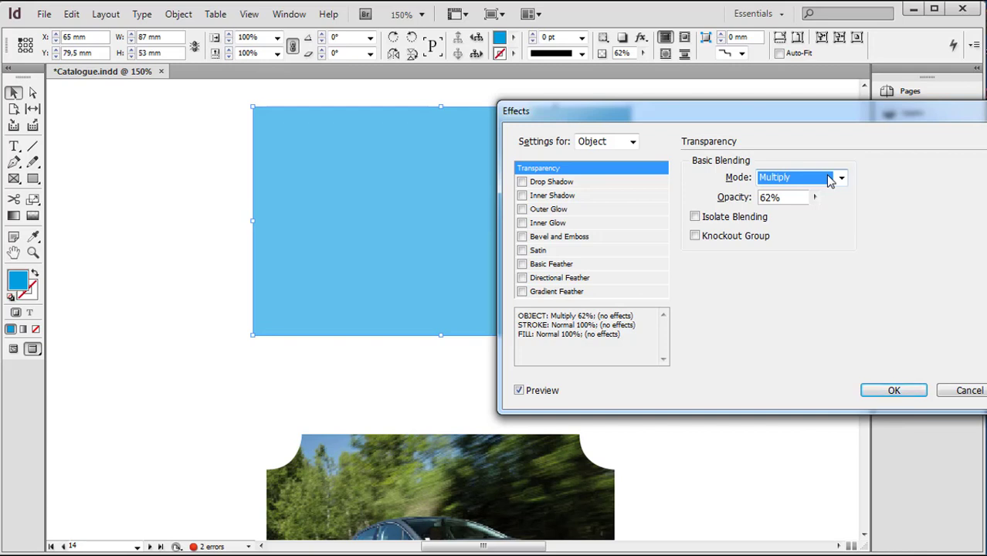
pyautogui.press('Down')
pyautogui.press('Down')
pyautogui.press('Down')
pyautogui.press('Down')
pyautogui.press('Down')
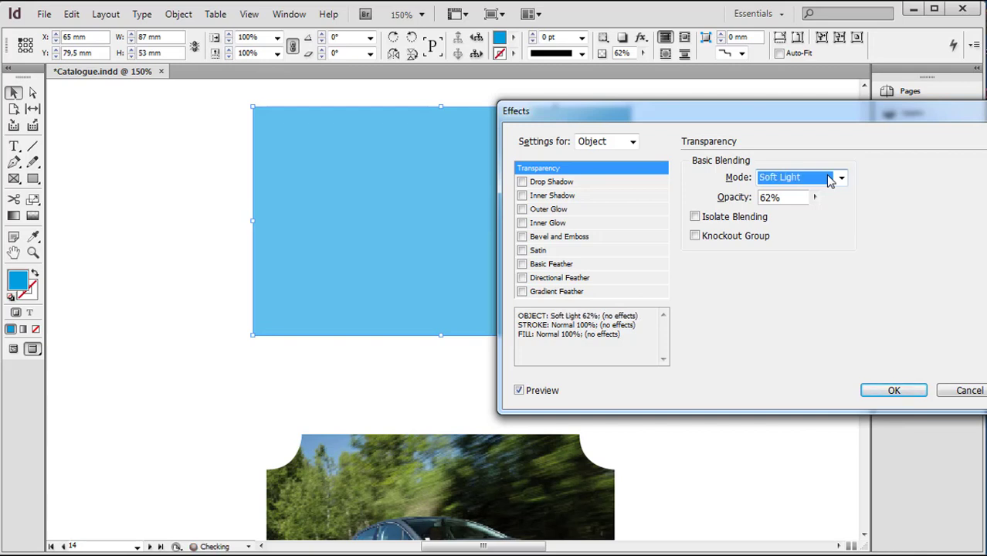
pyautogui.press('Down')
pyautogui.press('Down')
pyautogui.press('Down')
pyautogui.press('Down')
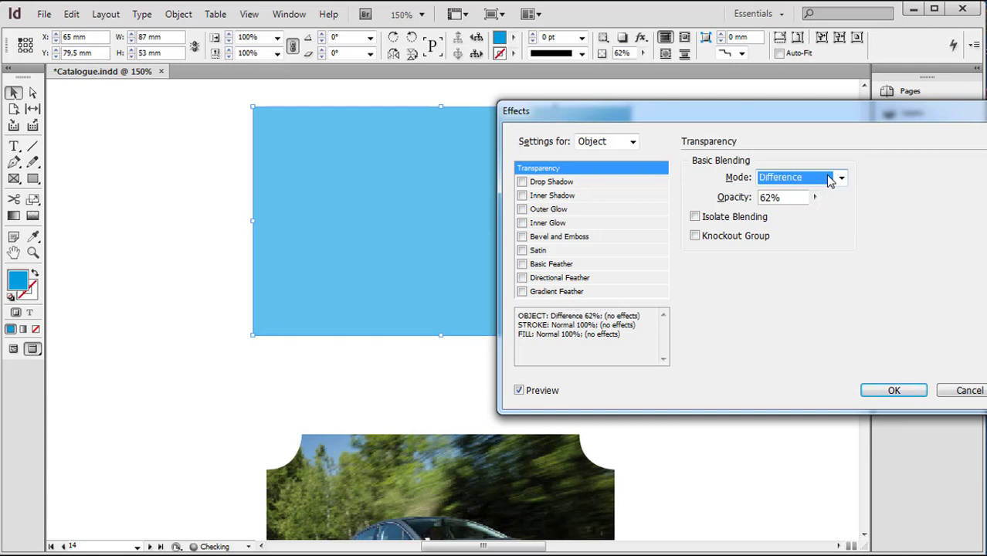
pyautogui.click(965, 390)
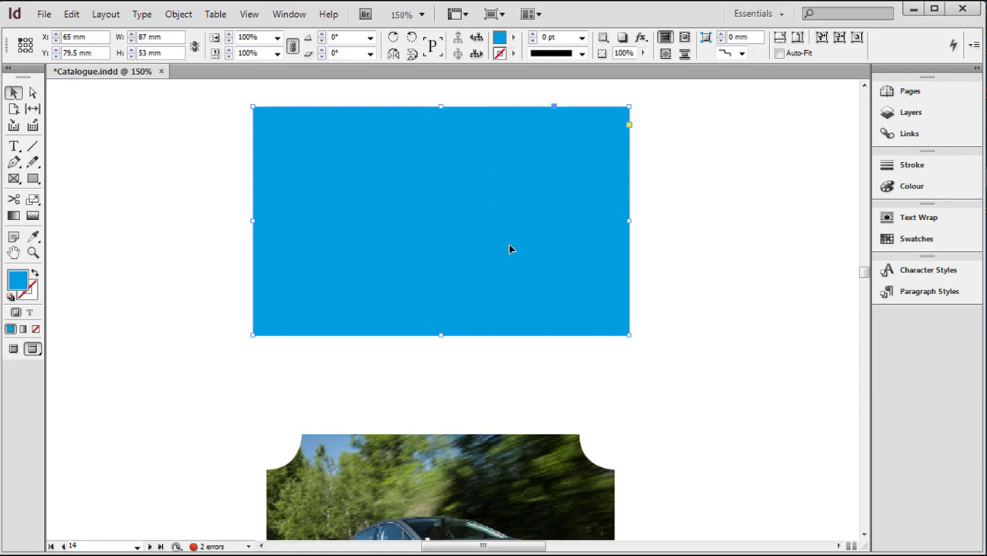
# Step: Move the blue rectangle down over the car photo and shrink it about its centre to about 63 × 38.4 mm
pyautogui.scroll(-5, 509, 263)
pyautogui.moveTo(488, 124); pyautogui.dragTo(506, 375)
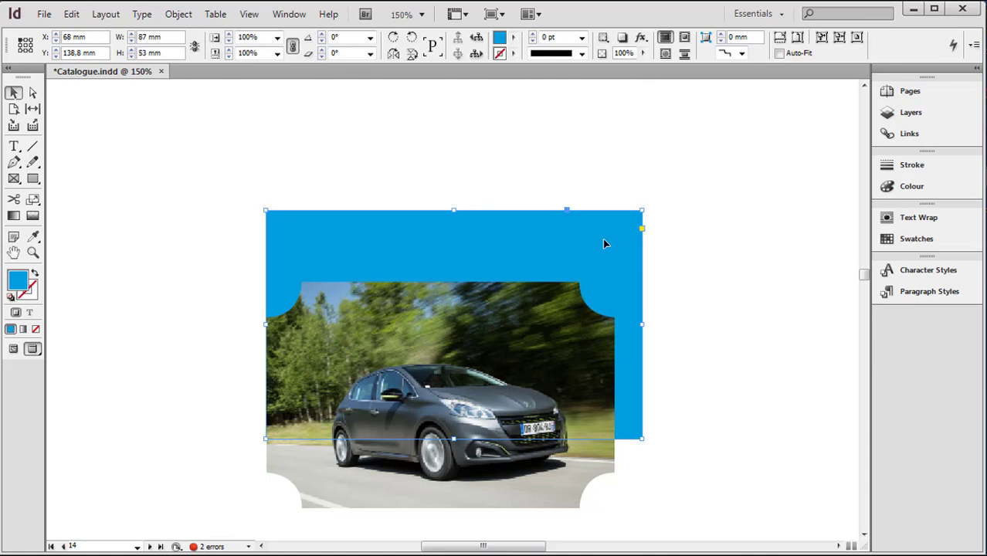
pyautogui.moveTo(643, 209); pyautogui.dragTo(592, 282)
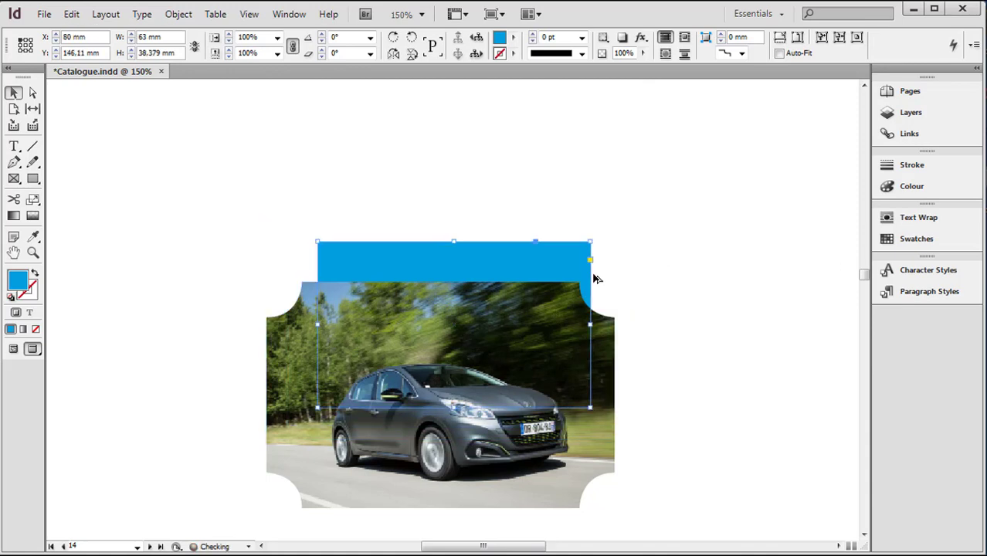
# Step: Bring the blue rectangle to the front and position it over the car photo at X 79 mm, Y 162.2 mm
pyautogui.rightClick(554, 253)
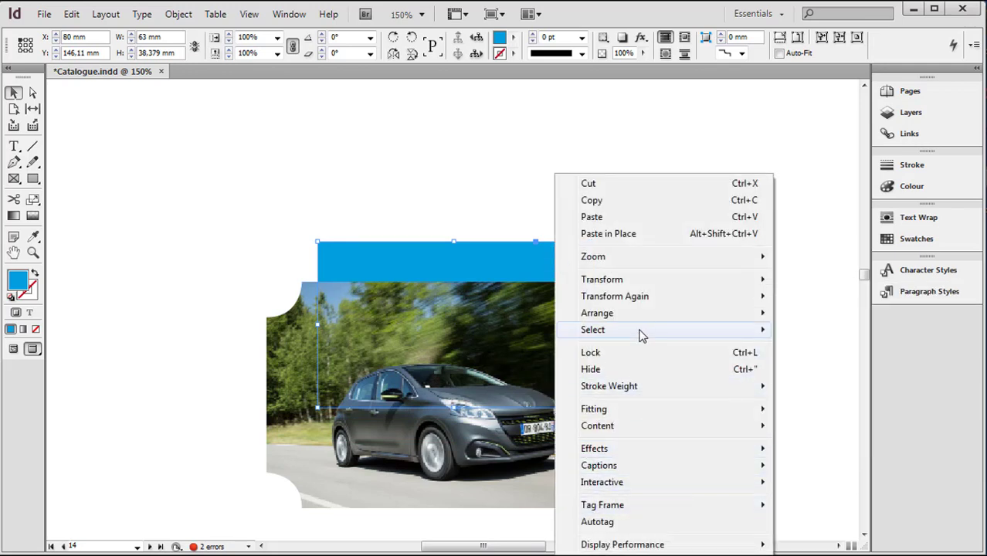
pyautogui.moveTo(640, 321)
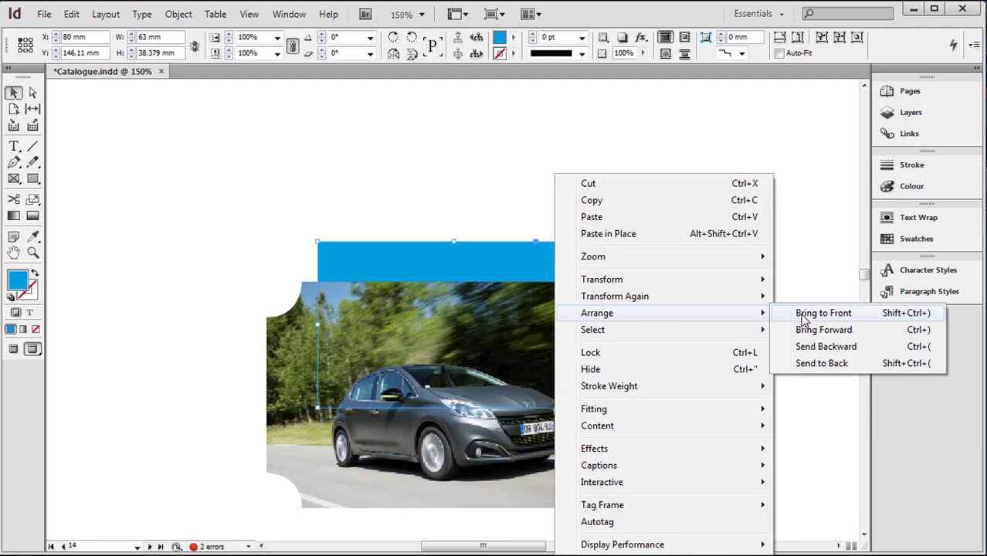
pyautogui.click(803, 320)
pyautogui.moveTo(546, 308); pyautogui.dragTo(539, 379)
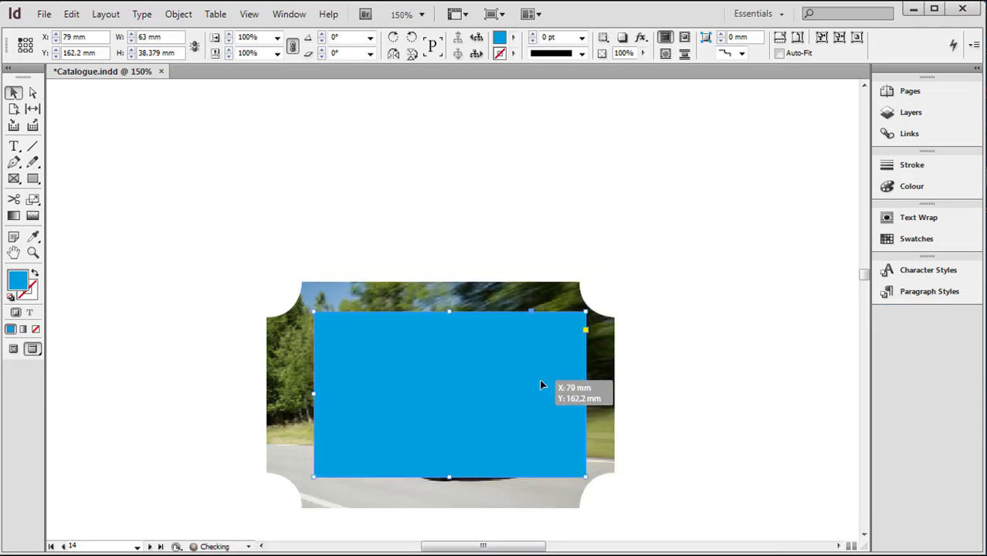
pyautogui.click(608, 343)
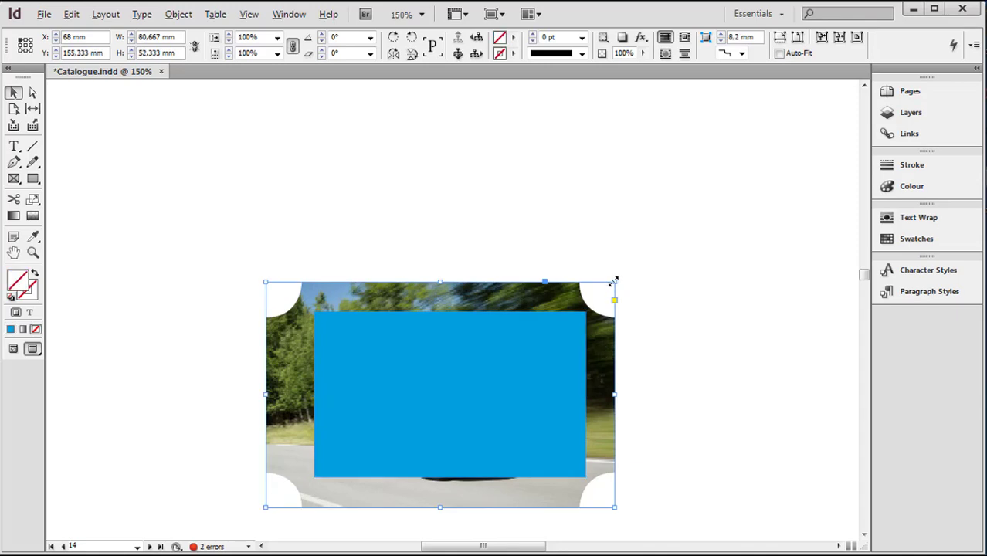
pyautogui.moveTo(614, 280); pyautogui.dragTo(712, 219)
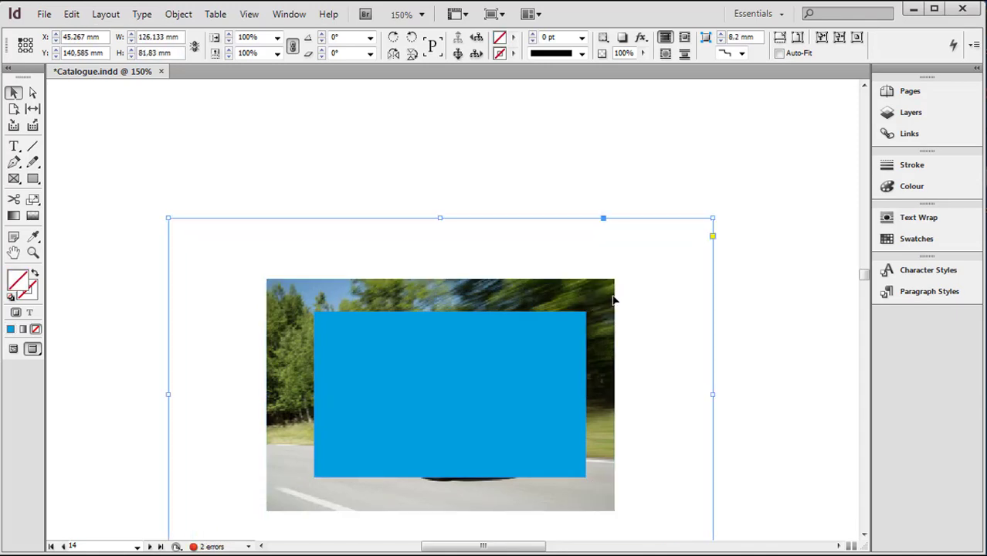
pyautogui.hotkey('ctrl', 'z')
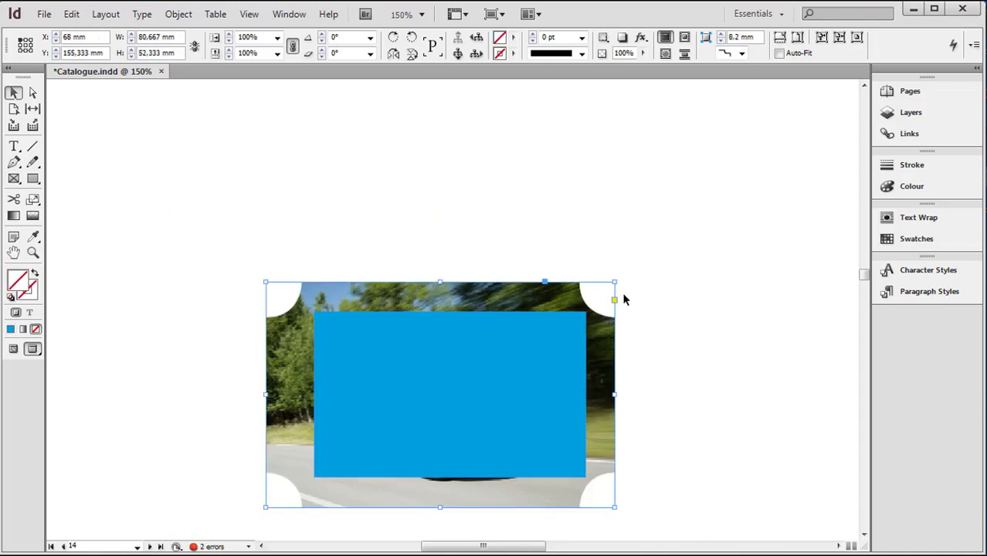
pyautogui.moveTo(616, 281); pyautogui.dragTo(696, 230)
pyautogui.hotkey('ctrl', 'z')
# Step: Enlarge the car photo's frame to about 110 × 71.4 mm and scale its image to about 114.3 × 76.2 mm to fill it
pyautogui.moveTo(615, 281); pyautogui.dragTo(677, 241)
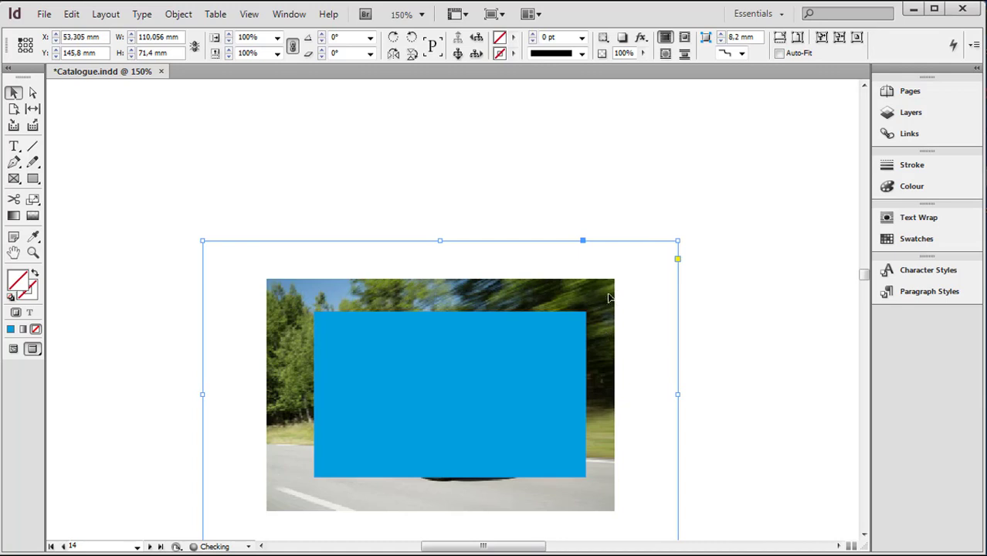
pyautogui.doubleClick(588, 300)
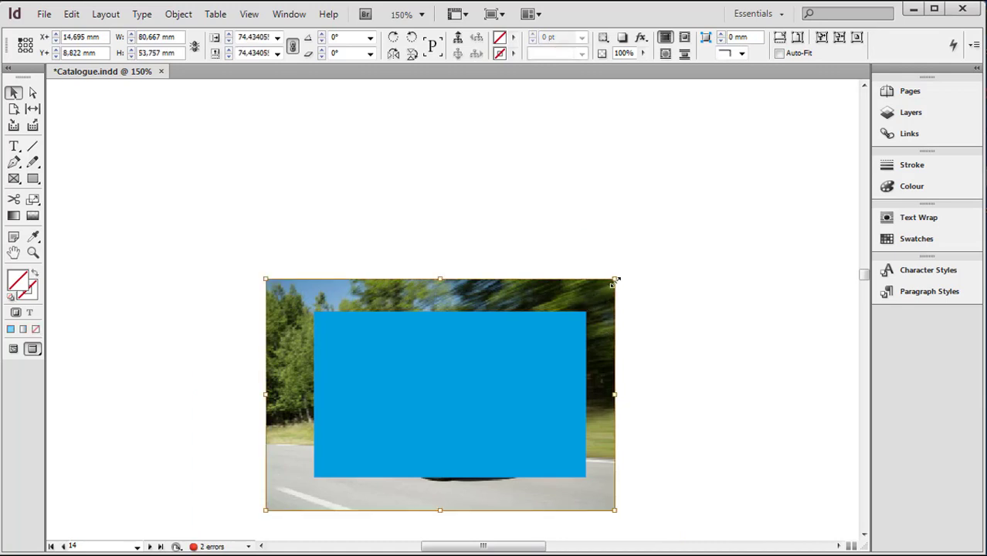
pyautogui.moveTo(615, 280); pyautogui.dragTo(681, 231)
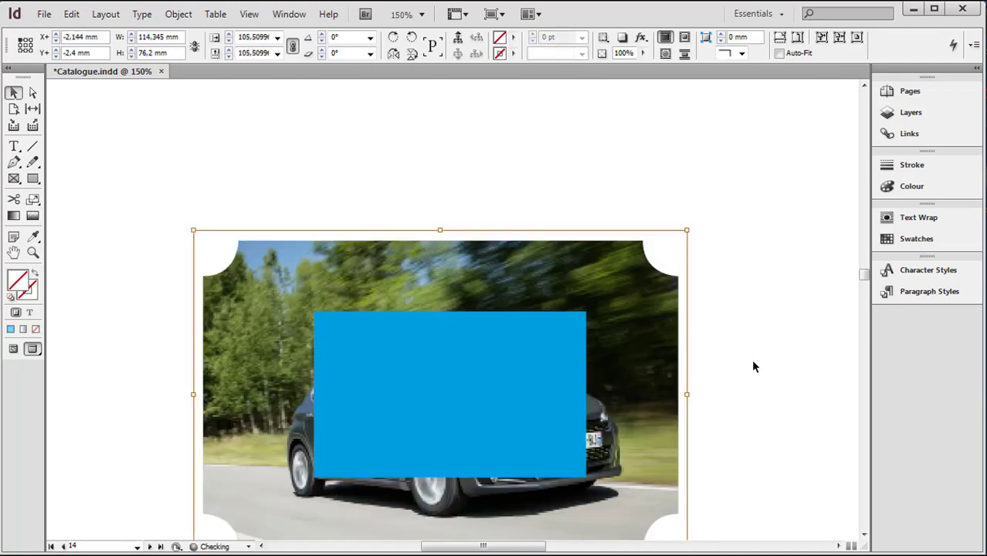
pyautogui.click(761, 394)
# Step: Reduce the blue rectangle's height to 16.8 mm and move it above the car to X 77.4 mm, Y 150.8 mm
pyautogui.click(547, 398)
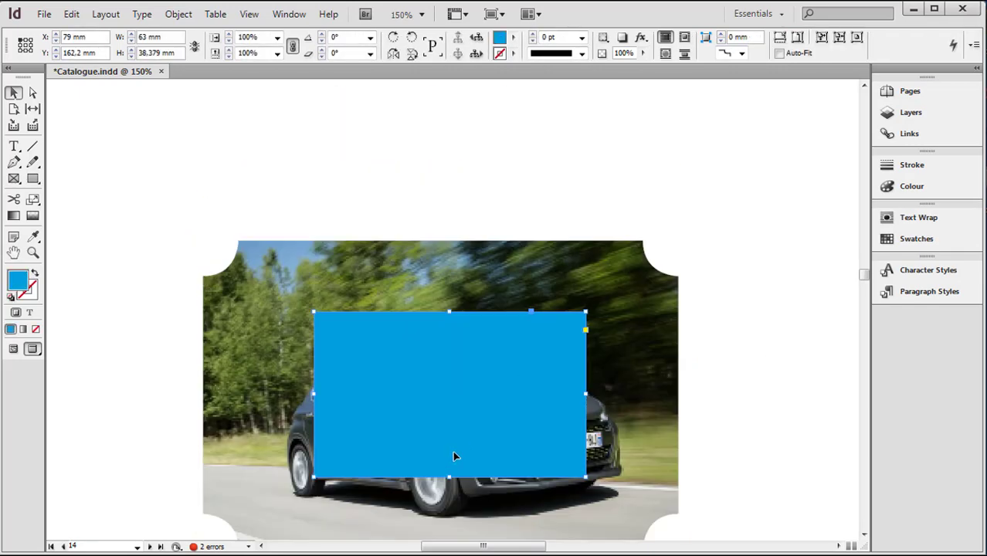
pyautogui.moveTo(450, 477); pyautogui.dragTo(451, 384)
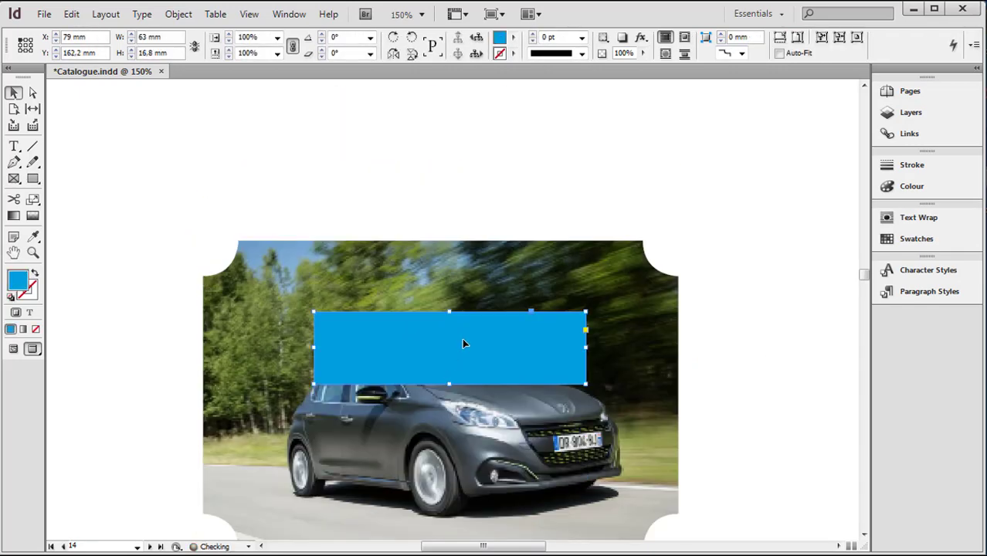
pyautogui.moveTo(464, 343); pyautogui.dragTo(456, 294)
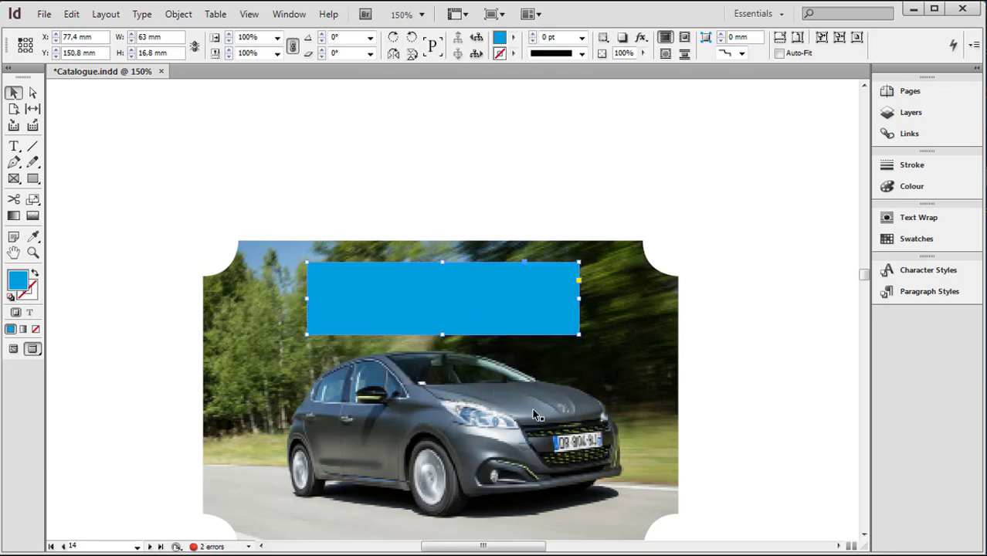
pyautogui.scroll(-1, 535, 415)
pyautogui.click(750, 382)
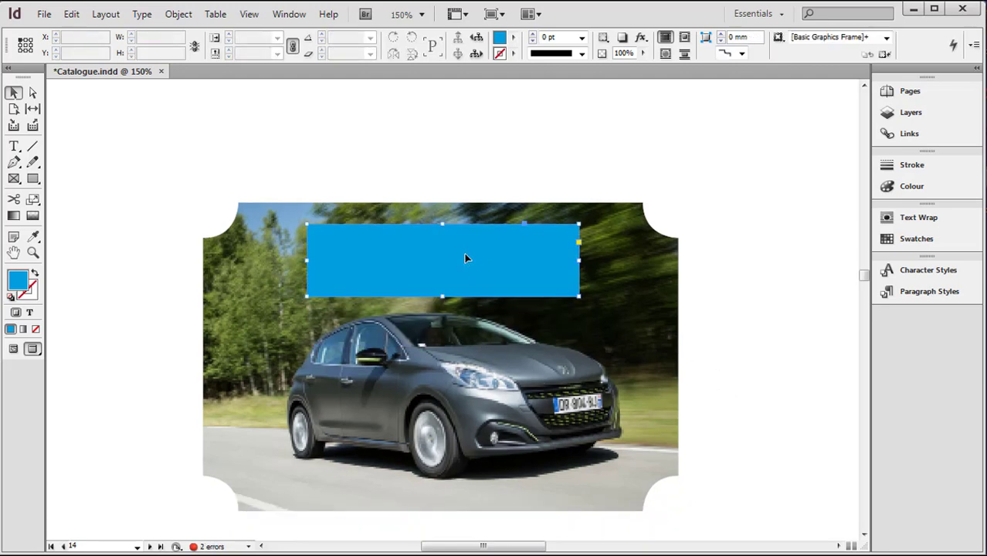
# Step: Lower the blue banner's object opacity to 80% in its transparency effects
pyautogui.click(442, 277)
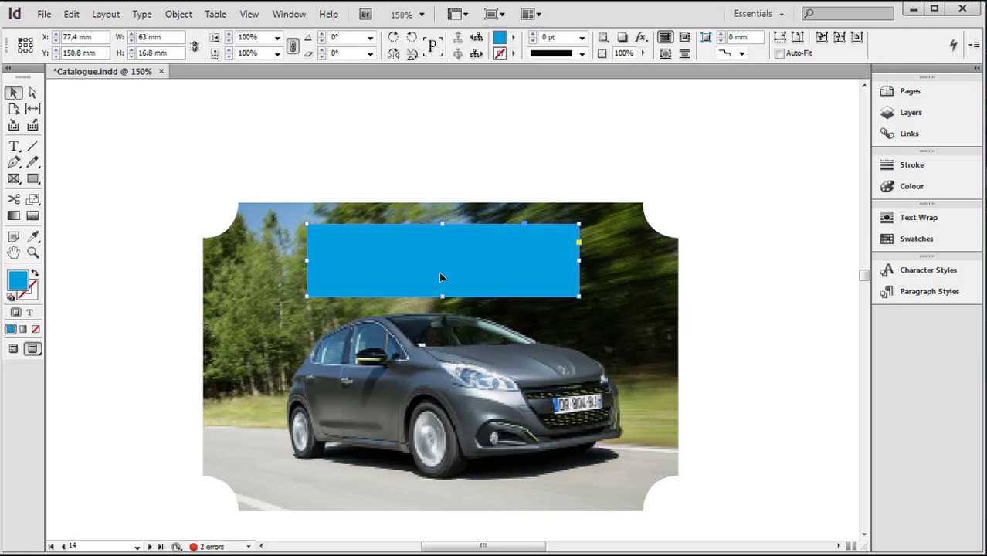
pyautogui.click(179, 14)
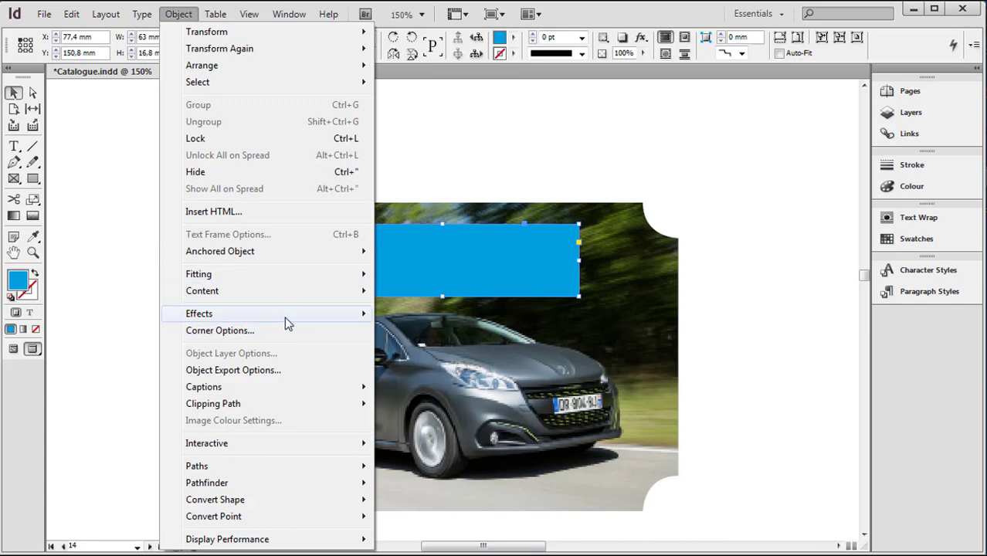
pyautogui.moveTo(285, 316)
pyautogui.click(416, 315)
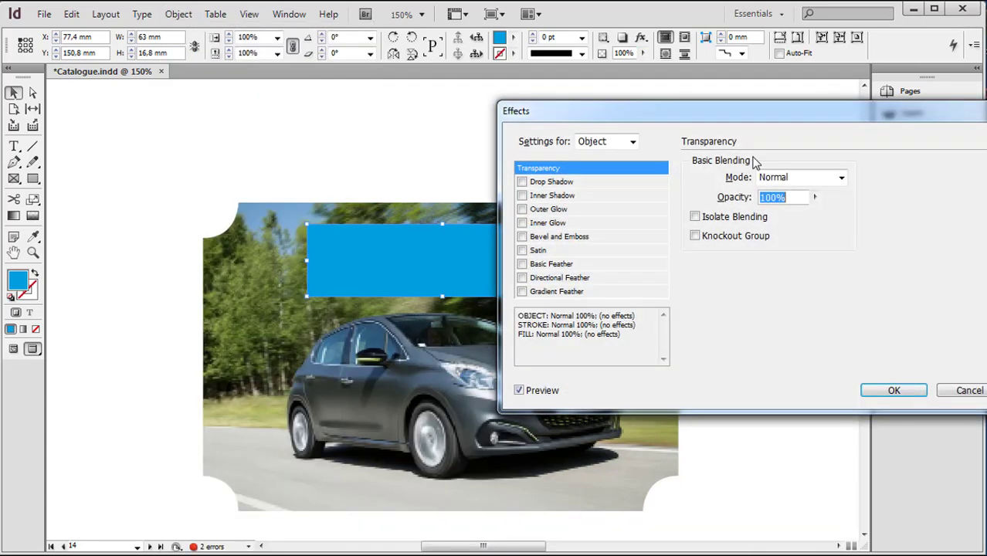
pyautogui.moveTo(778, 116); pyautogui.dragTo(851, 103)
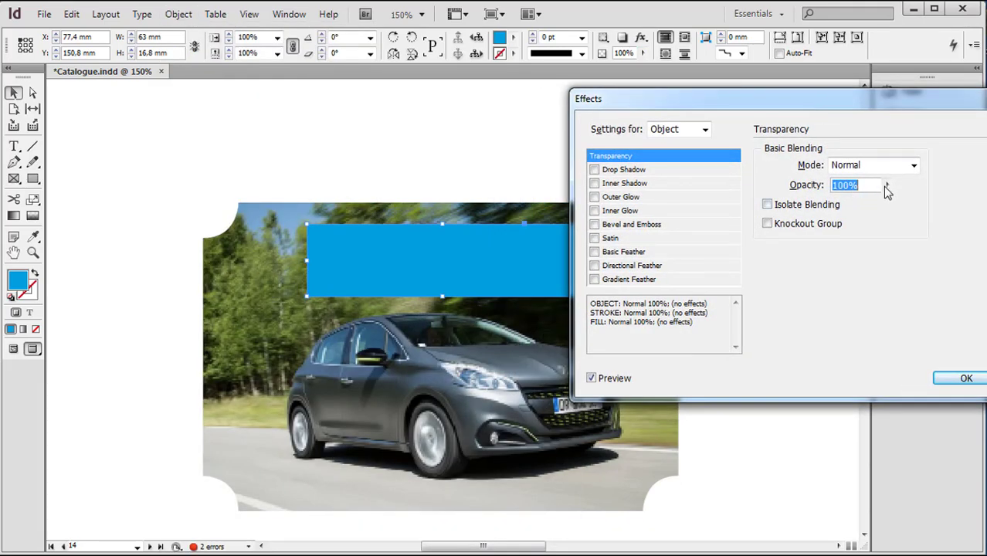
pyautogui.click(887, 186)
pyautogui.moveTo(884, 203)
pyautogui.mouseDown()
pyautogui.moveTo(851, 214)
pyautogui.moveTo(848, 203)
pyautogui.moveTo(870, 200)
pyautogui.mouseUp()
# Step: Try the blending modes from Multiply through Luminosity on the blue banner and restore the Normal mode
pyautogui.click(907, 166)
pyautogui.click(913, 167)
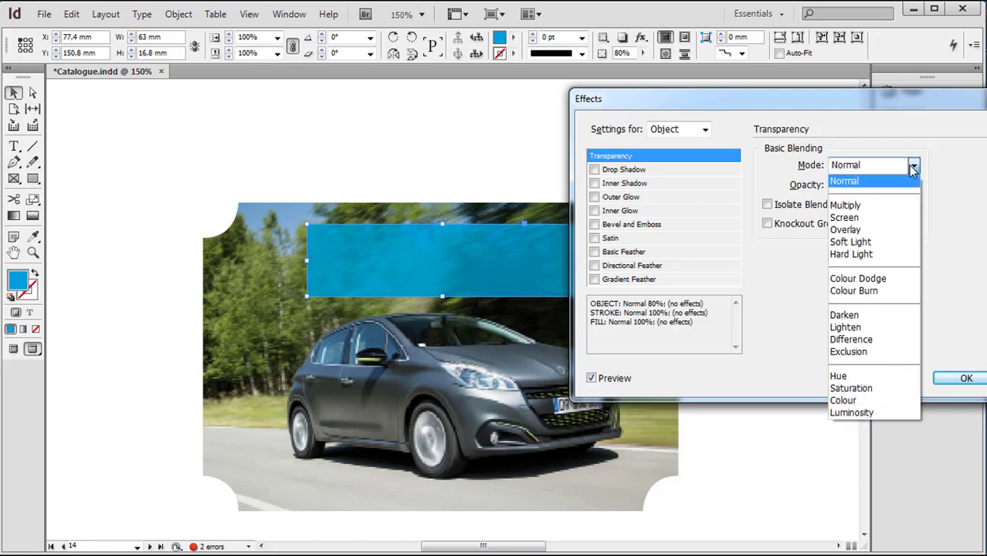
pyautogui.press('Down')
pyautogui.press('Up')
pyautogui.press('Down')
pyautogui.press('Down')
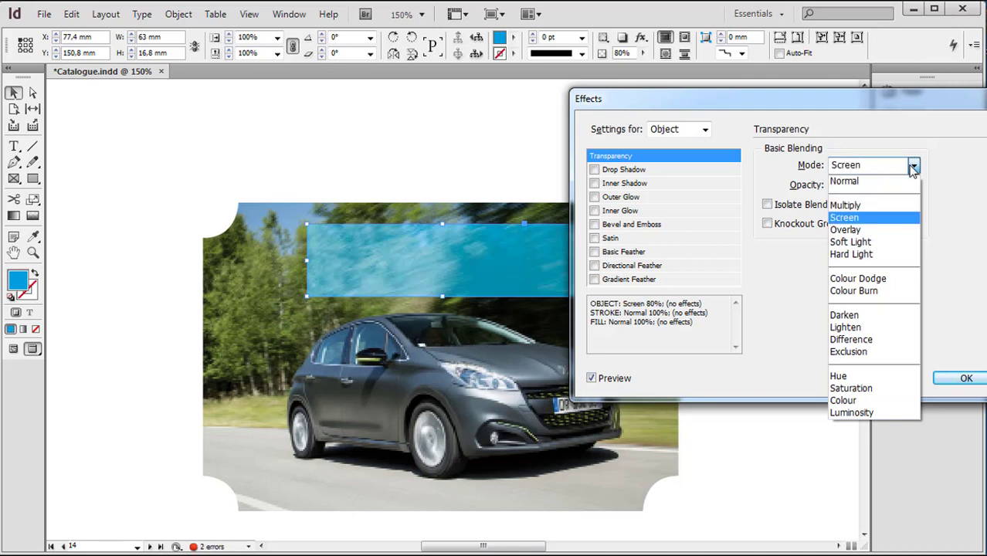
pyautogui.press('Down')
pyautogui.press('Down')
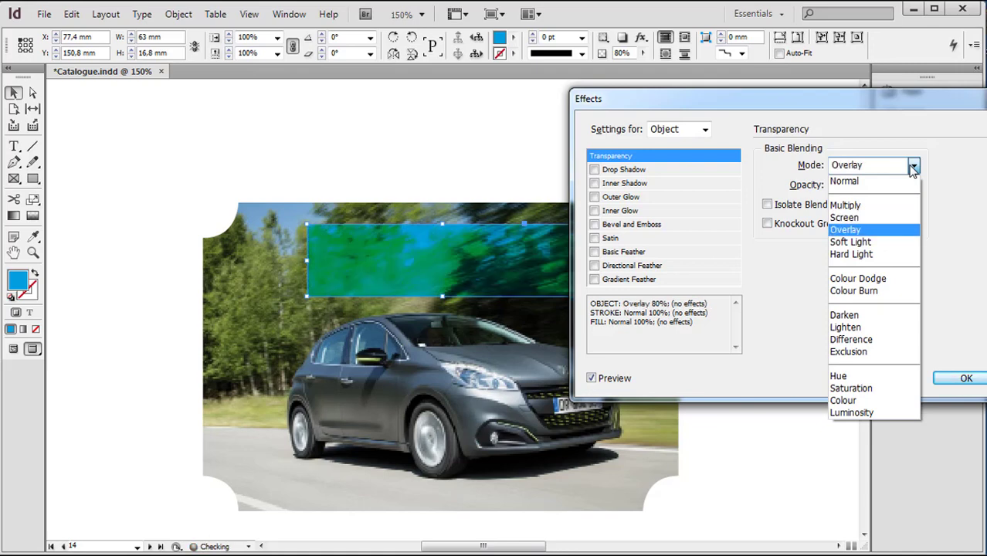
pyautogui.press('Down')
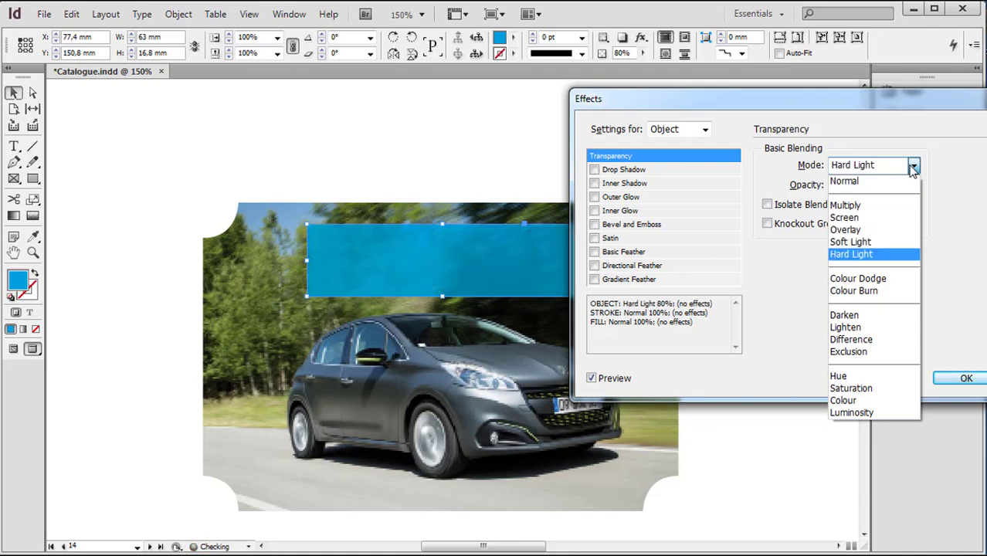
pyautogui.press('Down')
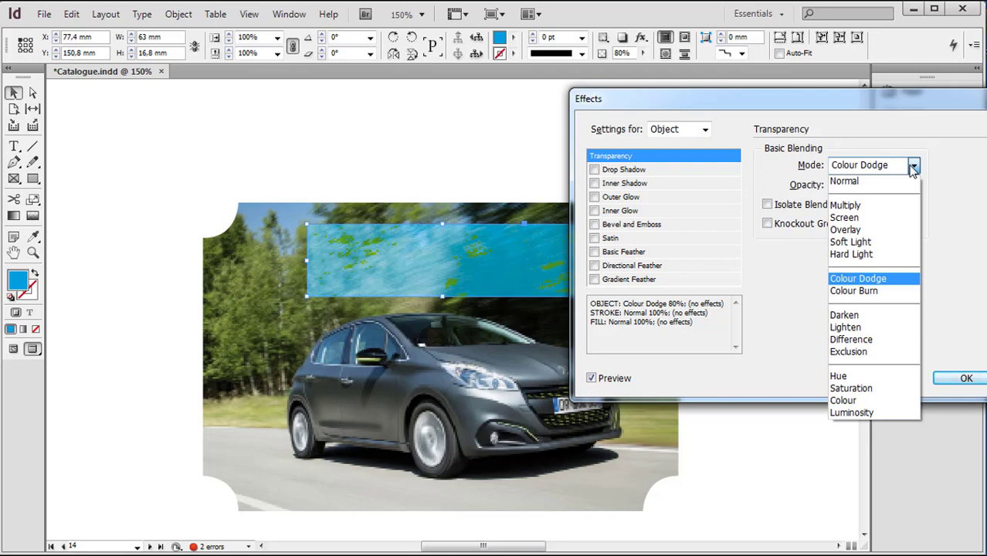
pyautogui.press('Down')
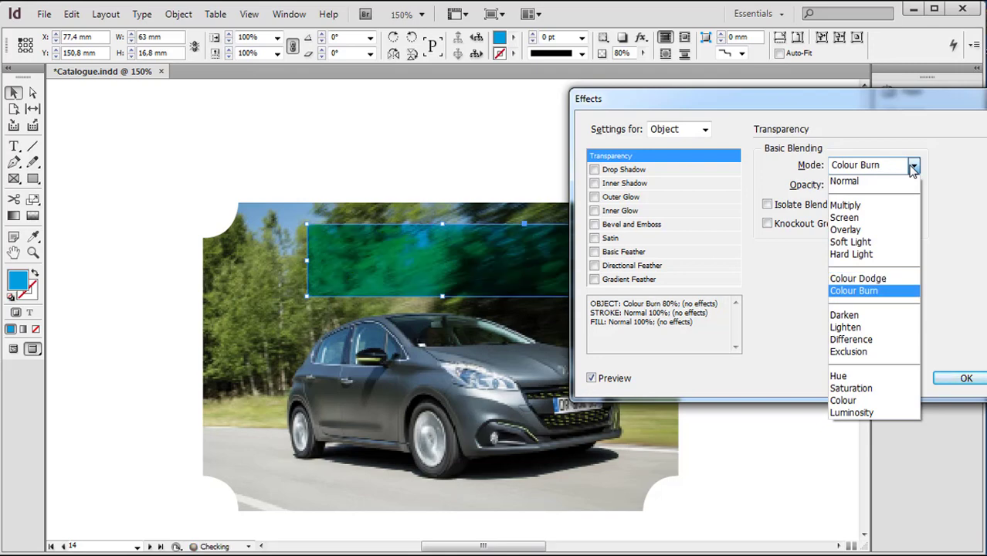
pyautogui.press('Down')
pyautogui.press('Down')
pyautogui.press('Down')
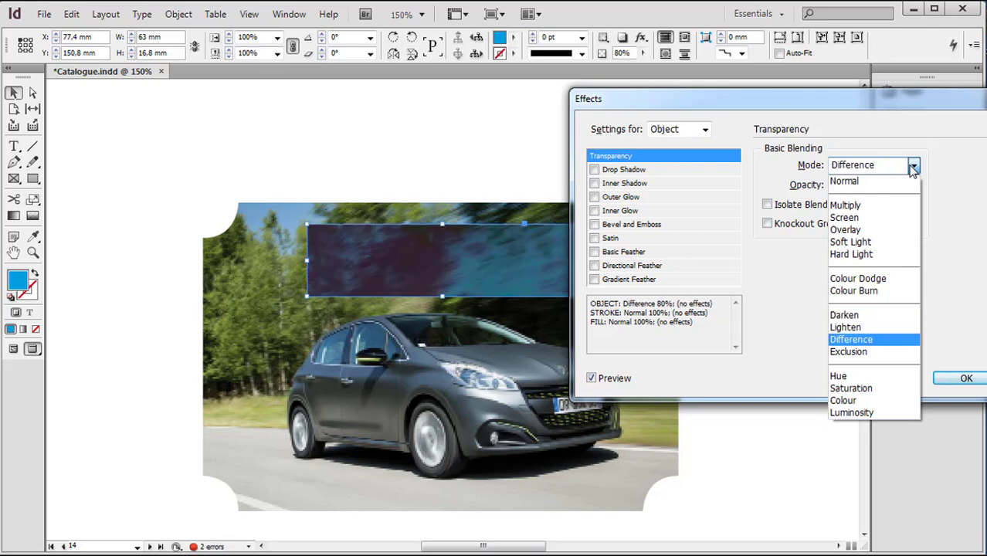
pyautogui.press('Up')
pyautogui.press('Down')
pyautogui.press('Down')
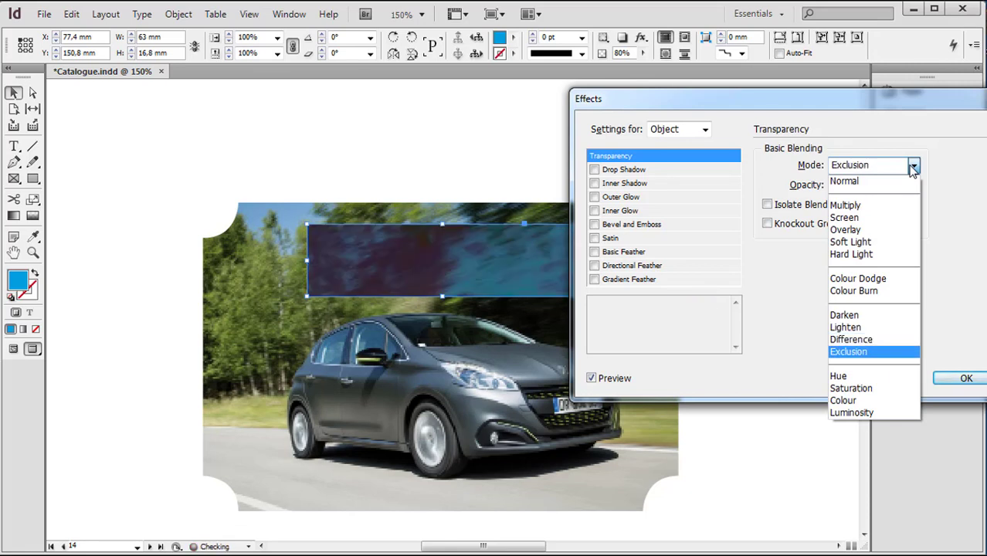
pyautogui.press('Down')
pyautogui.press('Down')
pyautogui.press('Down')
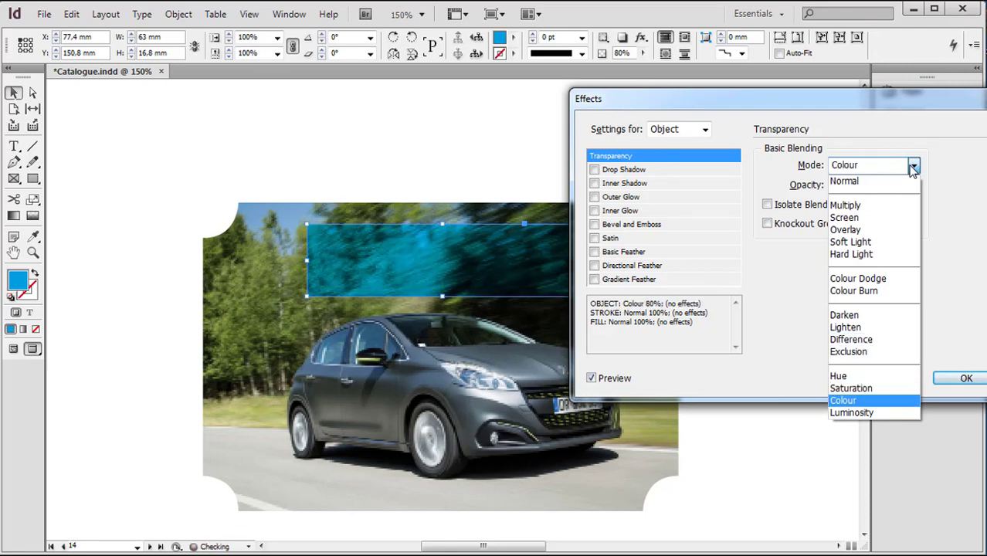
pyautogui.press('Up')
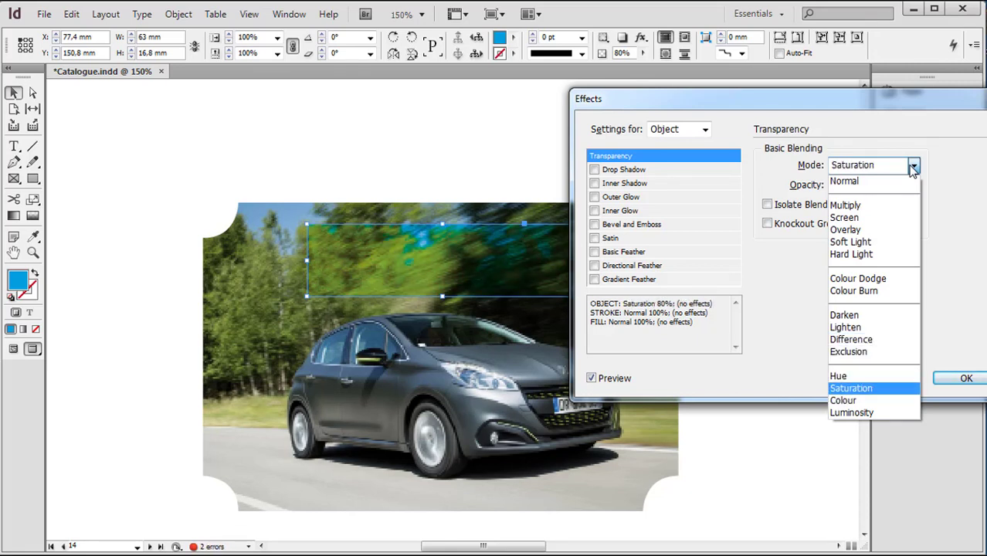
pyautogui.press('Down')
pyautogui.press('Down')
pyautogui.press('Up')
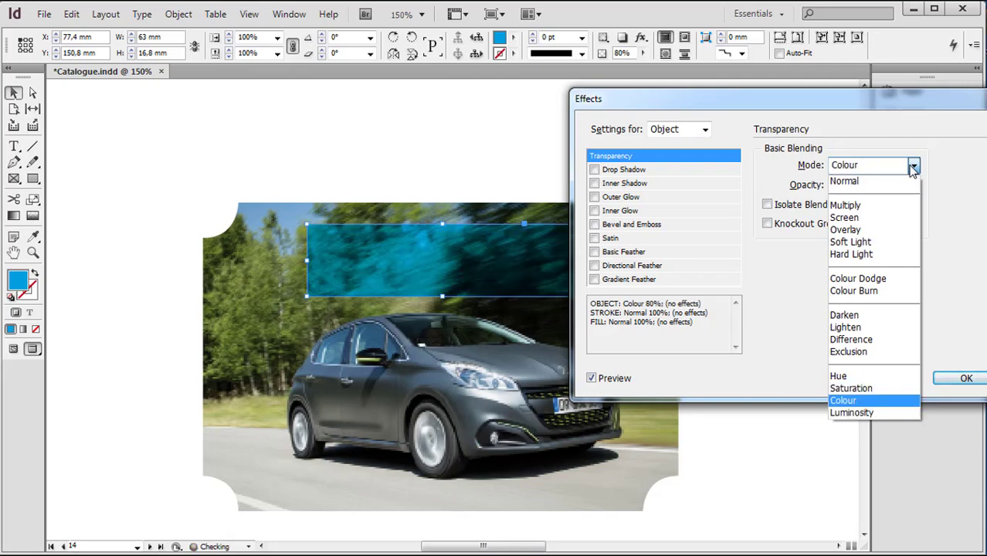
pyautogui.click(876, 183)
# Step: Try the Isolate Blending and Knockout Group options on the blue banner, switching both off again
pyautogui.click(774, 210)
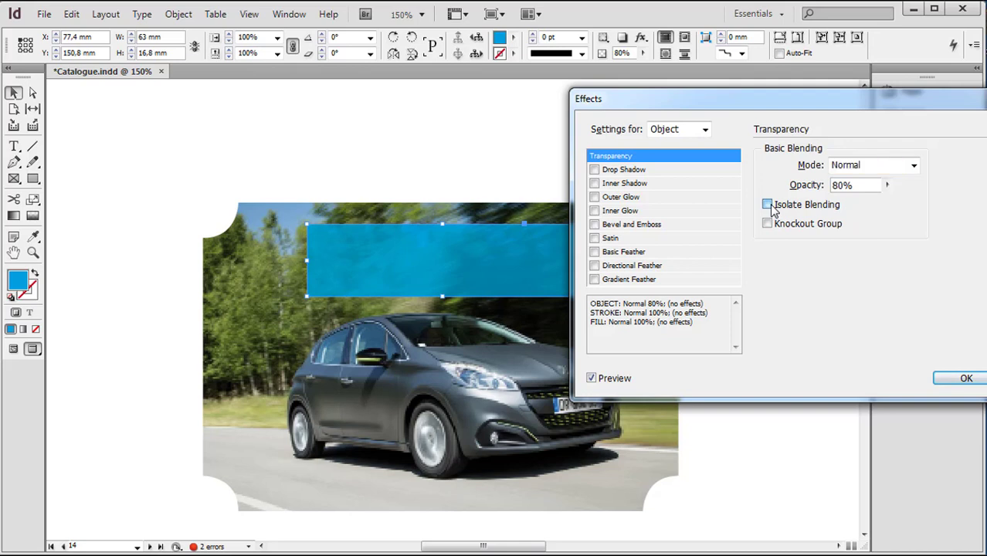
pyautogui.click(768, 224)
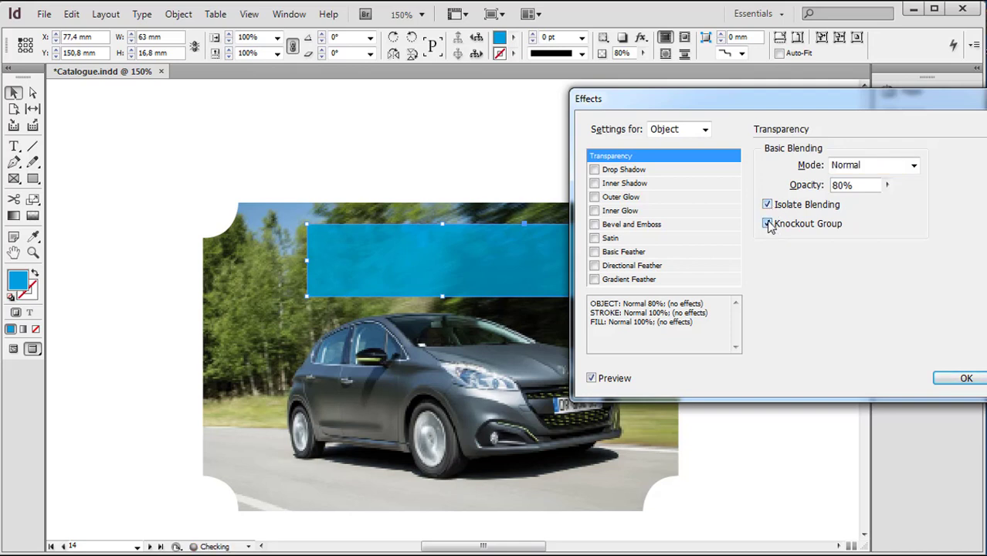
pyautogui.click(768, 205)
pyautogui.click(768, 224)
# Step: Add a drop shadow to the blue banner and move the banner above the car photo to X 74.4 mm, Y 106.2 mm
pyautogui.click(628, 170)
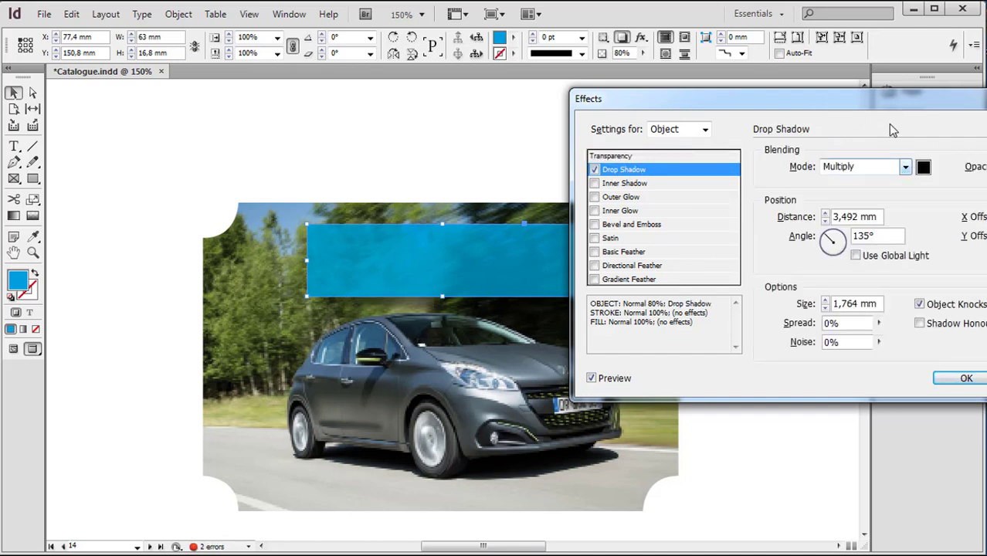
pyautogui.click(966, 377)
pyautogui.scroll(4, 777, 343)
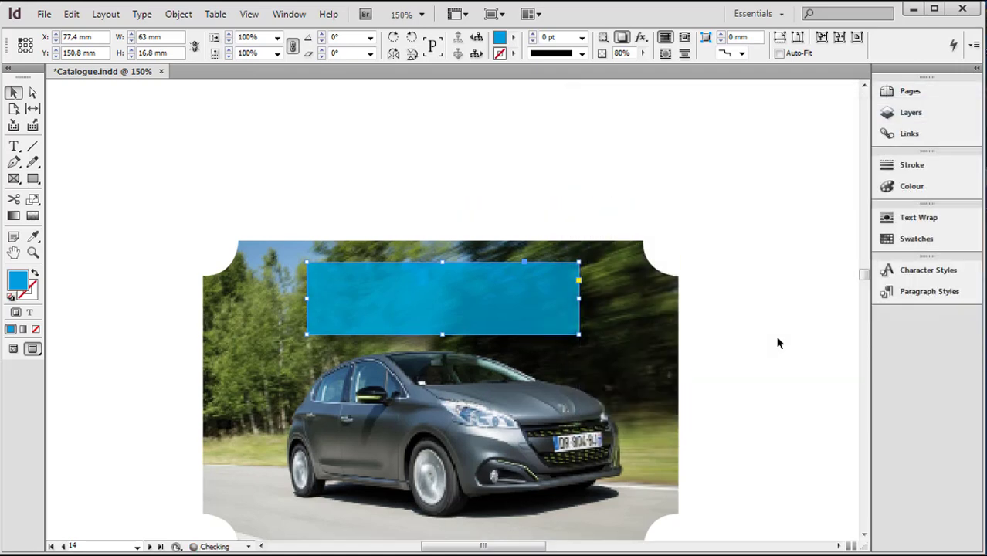
pyautogui.moveTo(501, 392); pyautogui.dragTo(498, 223)
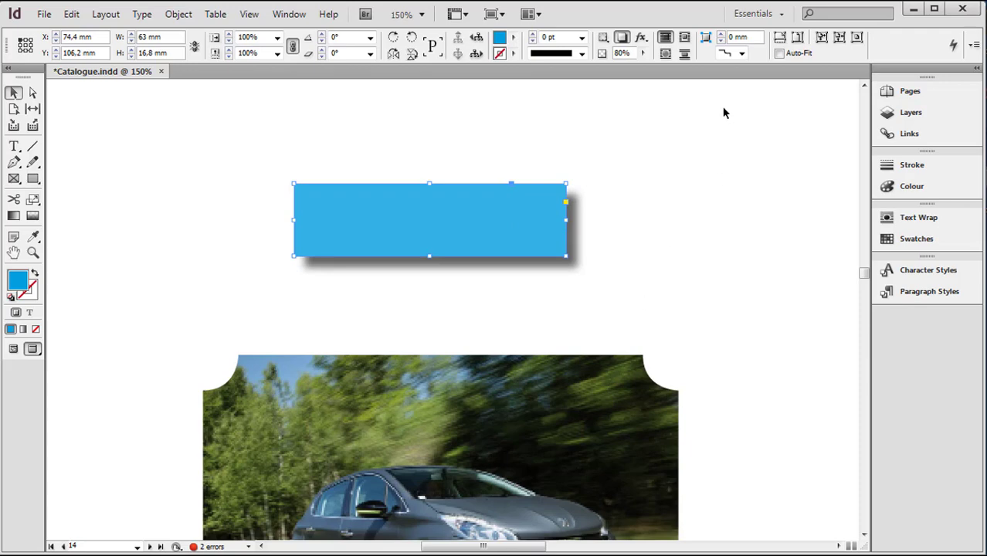
pyautogui.click(642, 38)
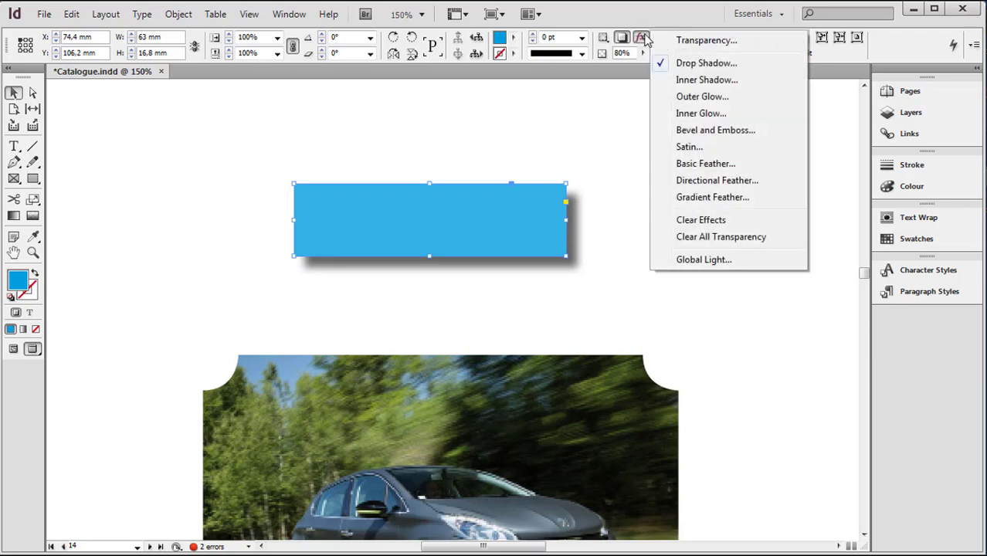
pyautogui.click(731, 41)
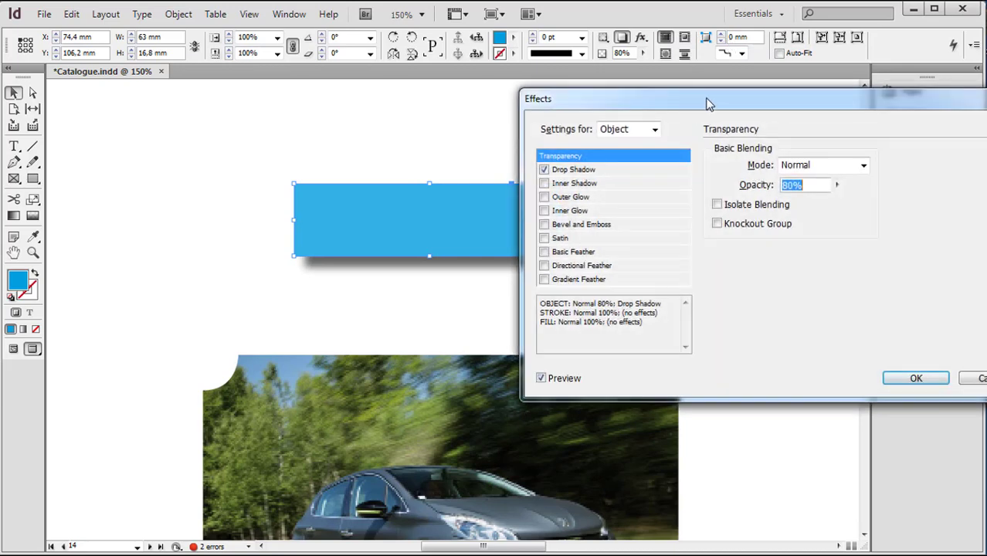
pyautogui.moveTo(709, 102); pyautogui.dragTo(791, 105)
pyautogui.click(686, 174)
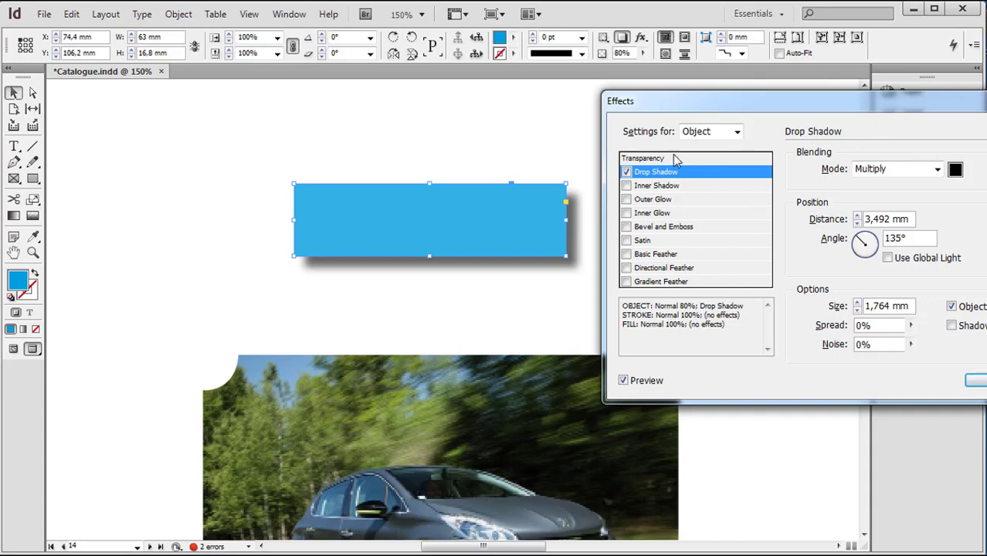
pyautogui.moveTo(850, 102); pyautogui.dragTo(623, 278)
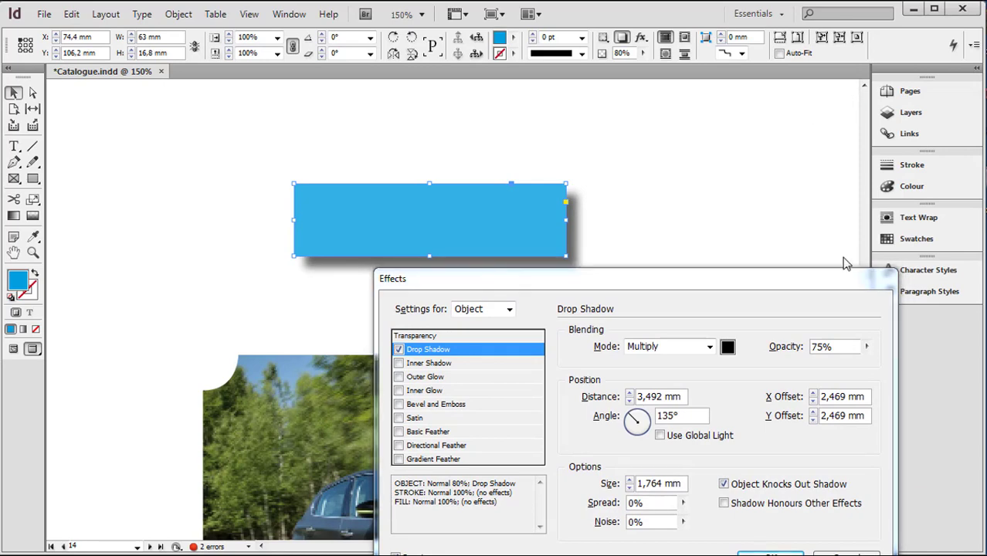
pyautogui.moveTo(830, 281); pyautogui.dragTo(801, 191)
pyautogui.click(815, 468)
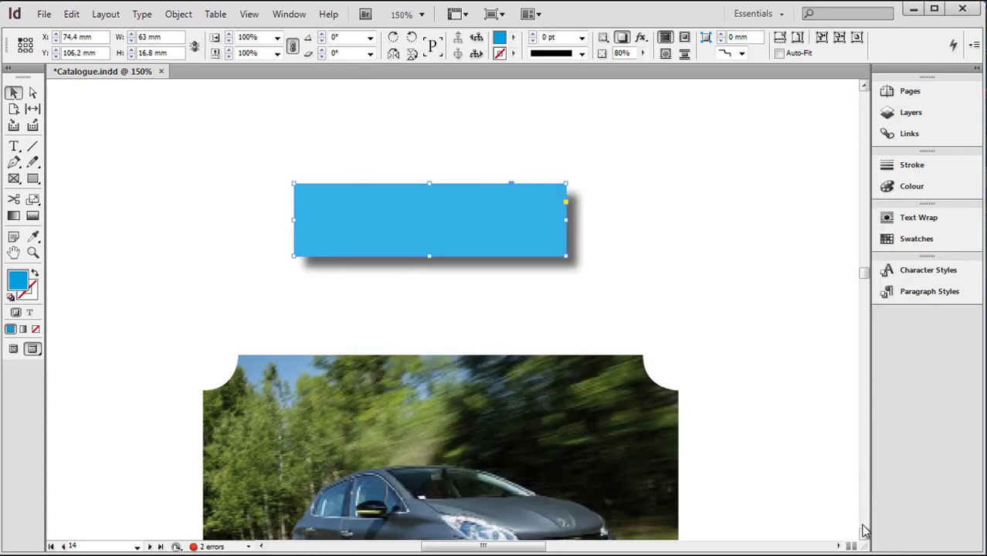
# Step: Open the blue banner's Drop Shadow settings, keeping the banner and its shadow in view
pyautogui.click(864, 534)
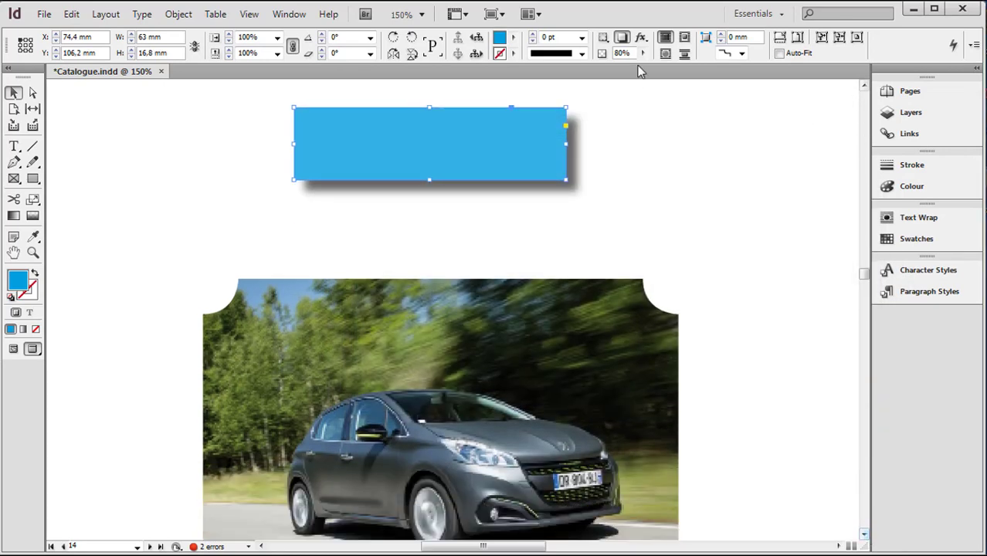
pyautogui.click(642, 38)
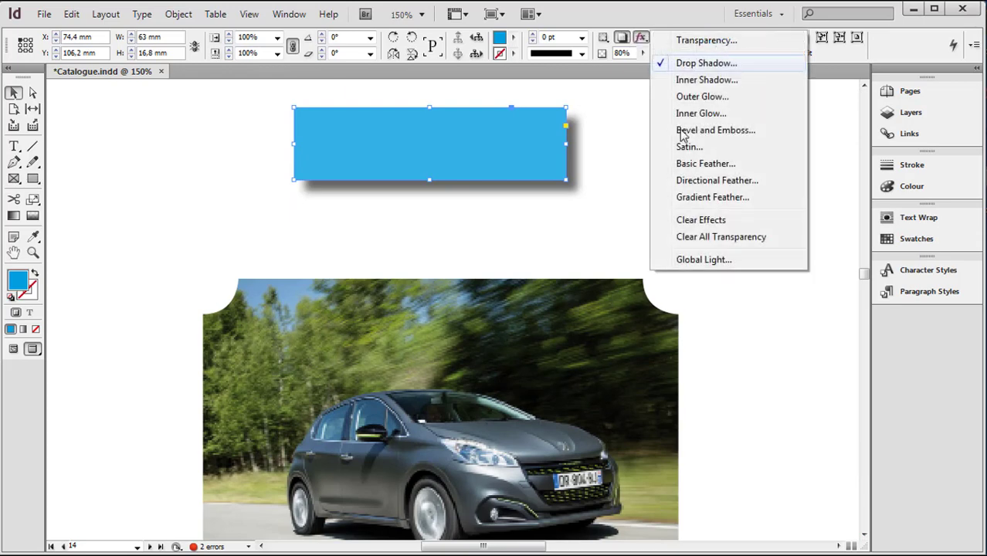
pyautogui.click(704, 64)
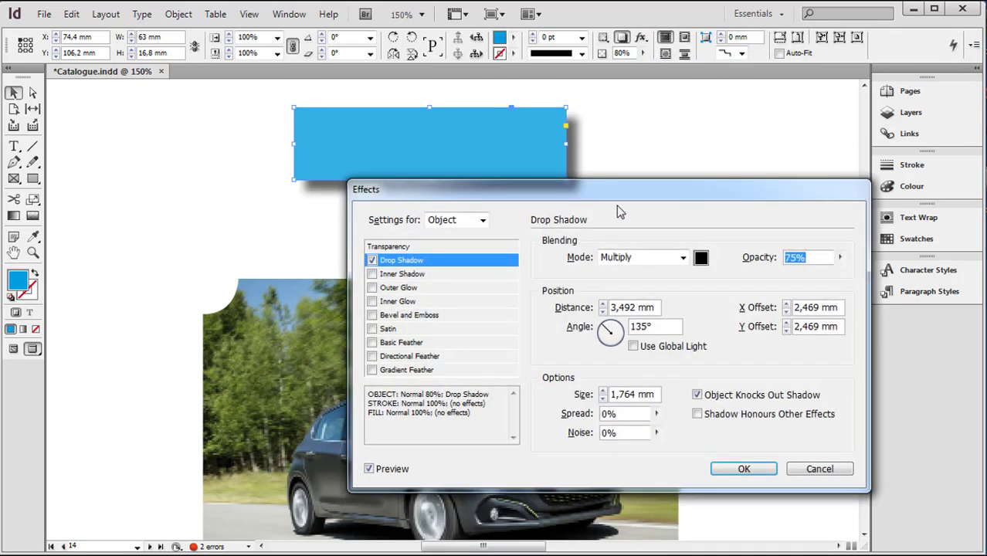
pyautogui.moveTo(609, 205); pyautogui.dragTo(479, 255)
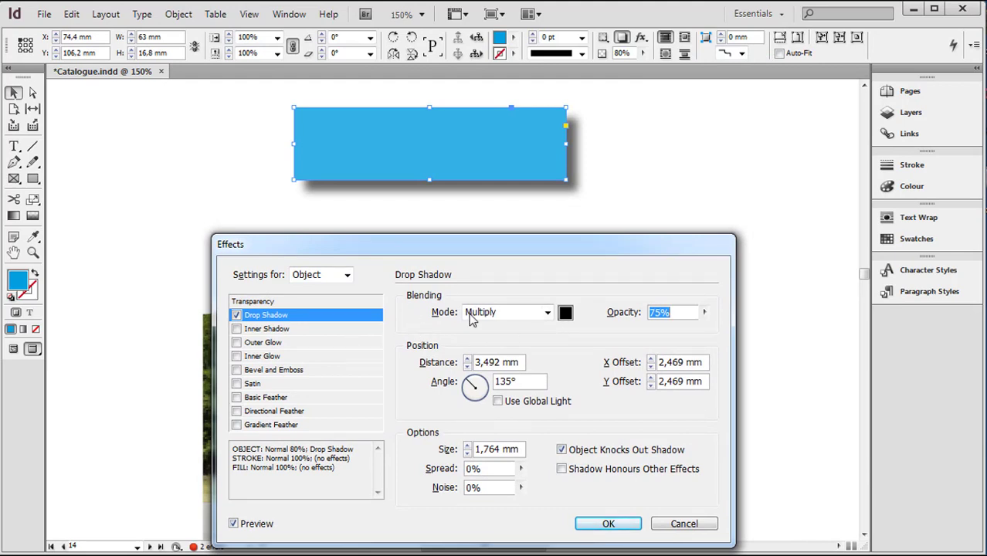
# Step: Try the cyan, magenta and yellow swatches as the drop shadow's colour and restore [Black]
pyautogui.click(567, 313)
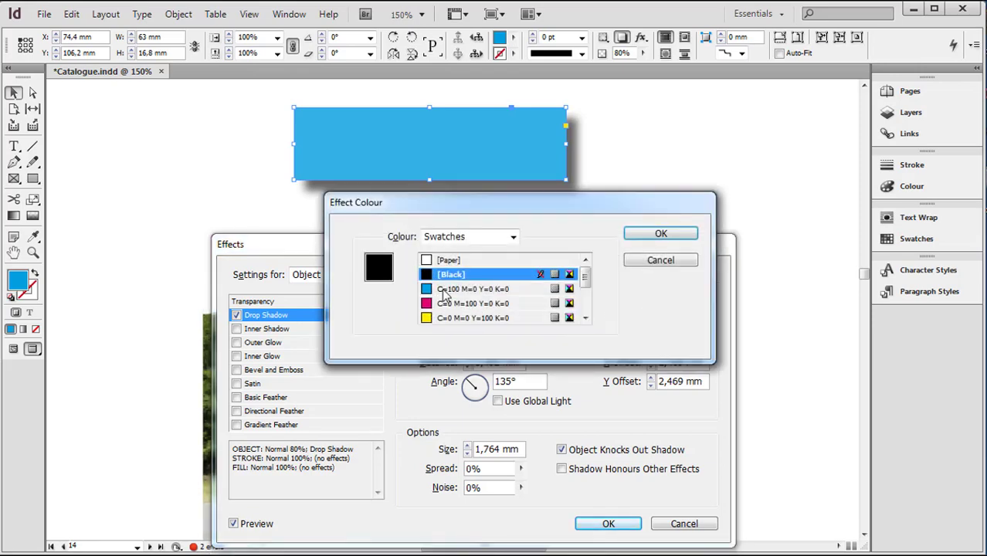
pyautogui.click(446, 294)
pyautogui.moveTo(523, 214); pyautogui.dragTo(540, 289)
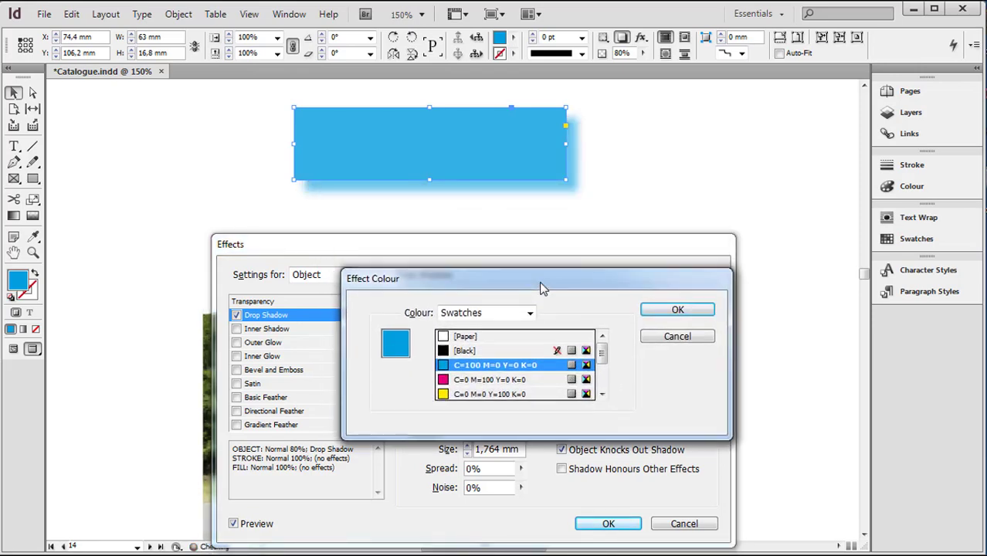
pyautogui.click(461, 379)
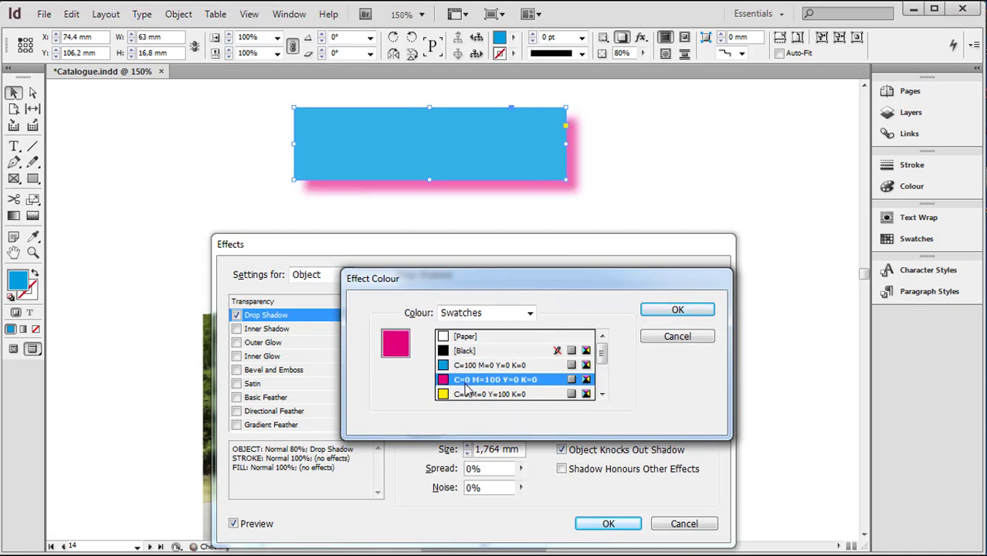
pyautogui.click(466, 395)
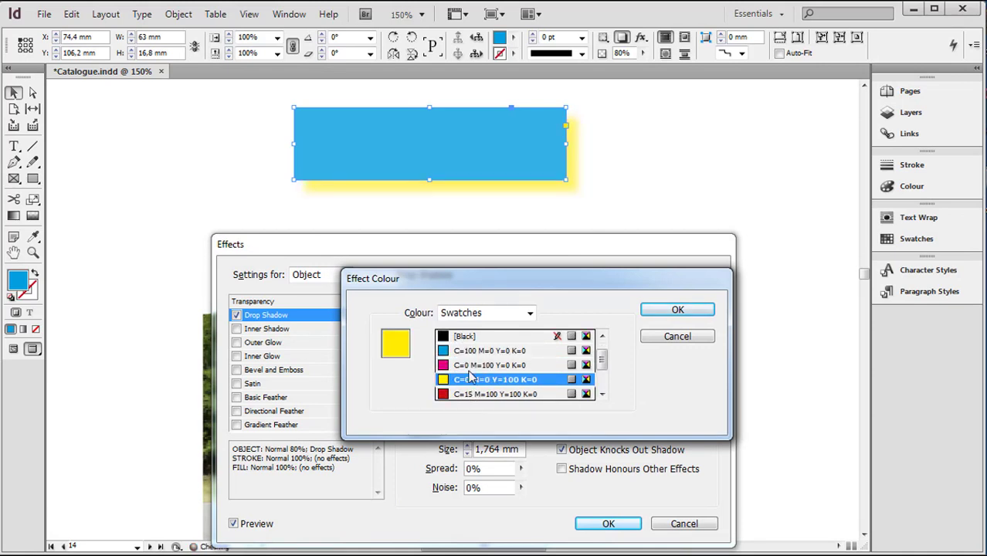
pyautogui.click(472, 338)
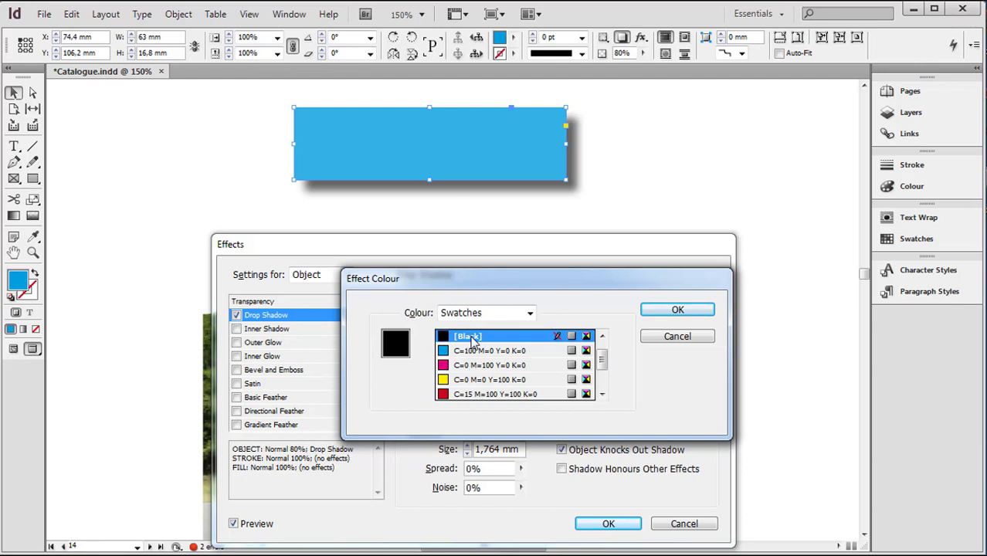
pyautogui.click(678, 311)
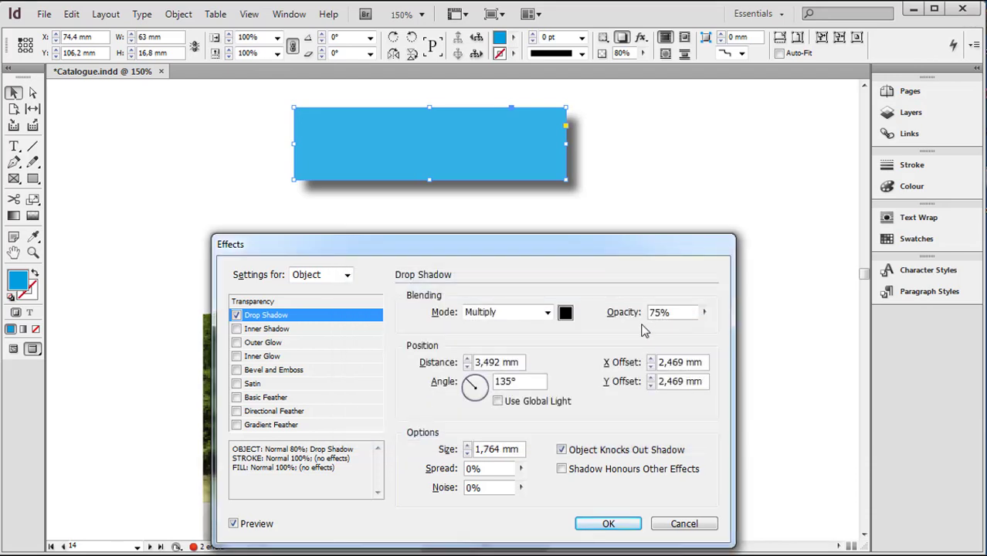
# Step: Try the Multiply and Screen modes on the drop shadow and set its blending mode to Normal
pyautogui.moveTo(704, 313); pyautogui.dragTo(712, 336)
pyautogui.click(548, 313)
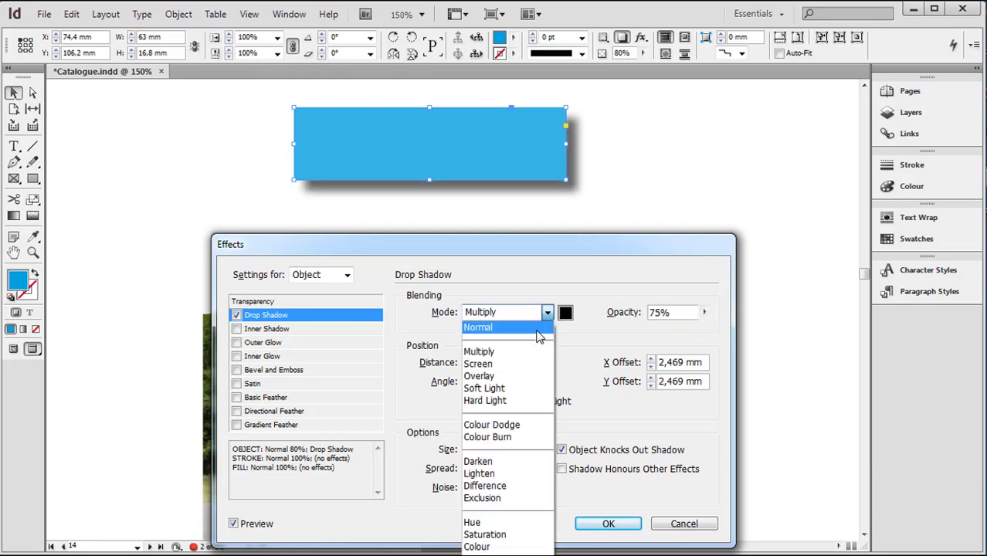
pyautogui.click(537, 330)
pyautogui.press('Down')
pyautogui.press('Down')
pyautogui.press('Down')
pyautogui.press('Down')
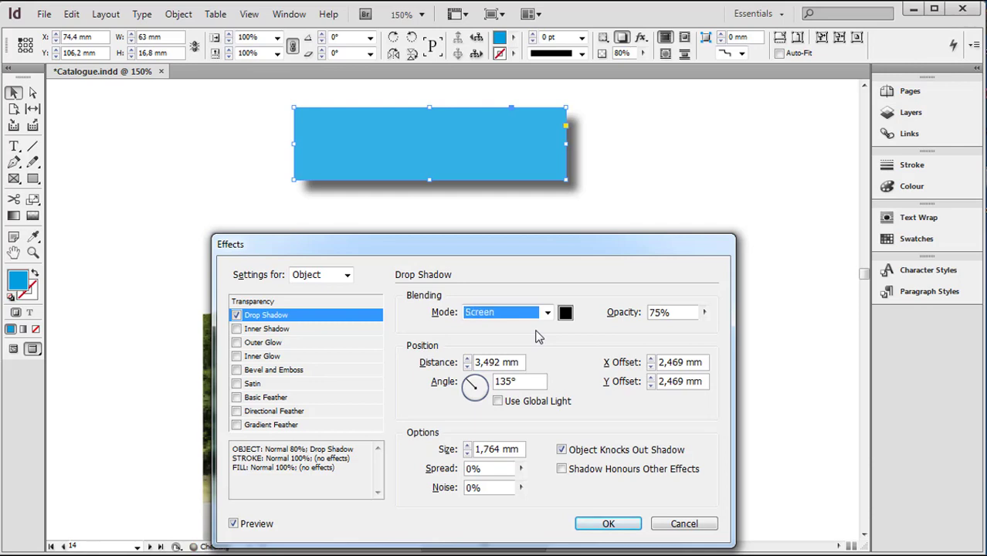
pyautogui.press('Up')
pyautogui.press('Up')
pyautogui.press('Up')
pyautogui.press('Up')
# Step: Increase the drop shadow's distance from the blue banner to 10 mm
pyautogui.click(468, 359)
pyautogui.click(468, 359)
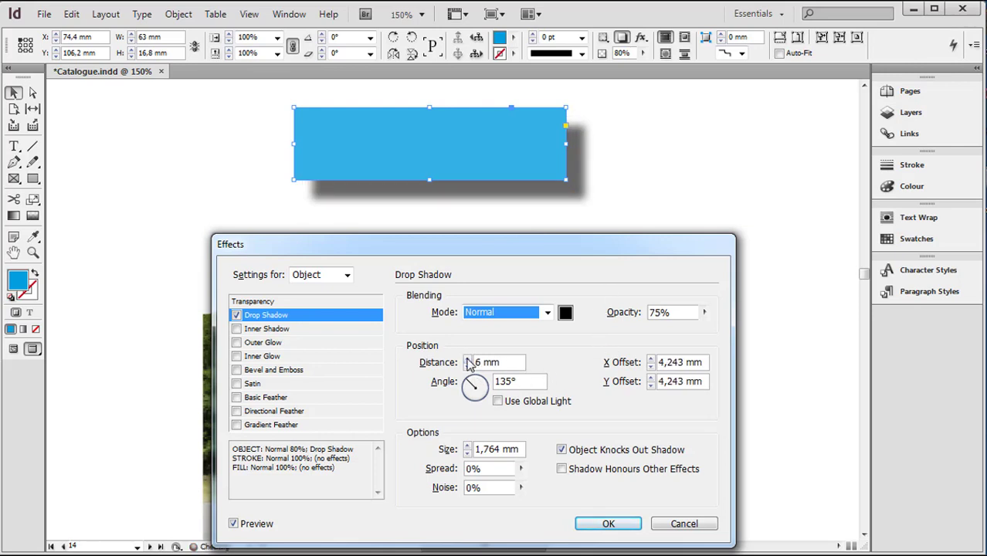
pyautogui.click(467, 359)
pyautogui.click(467, 360)
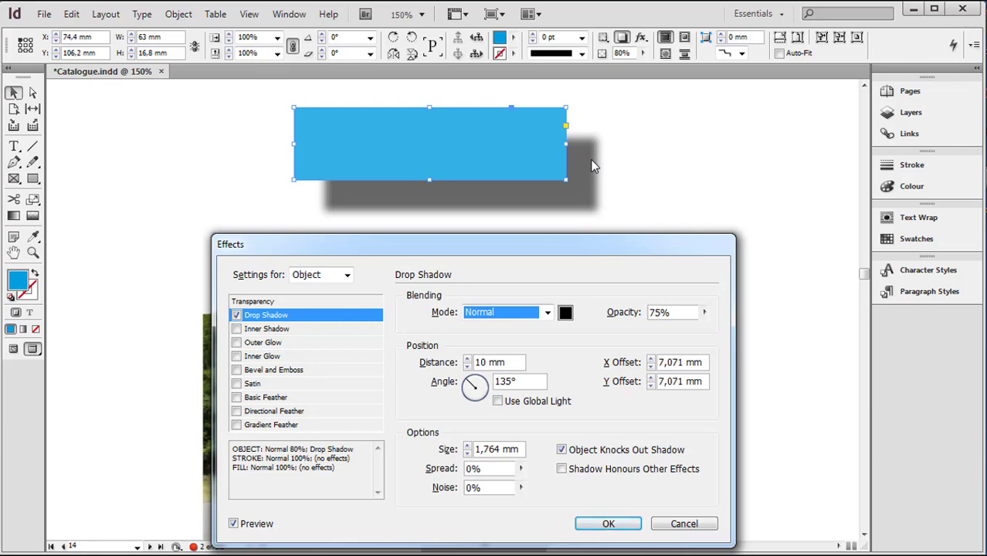
# Step: Reduce the drop shadow's distance to 3 mm and raise it again to 5 mm
pyautogui.click(467, 367)
pyautogui.click(467, 366)
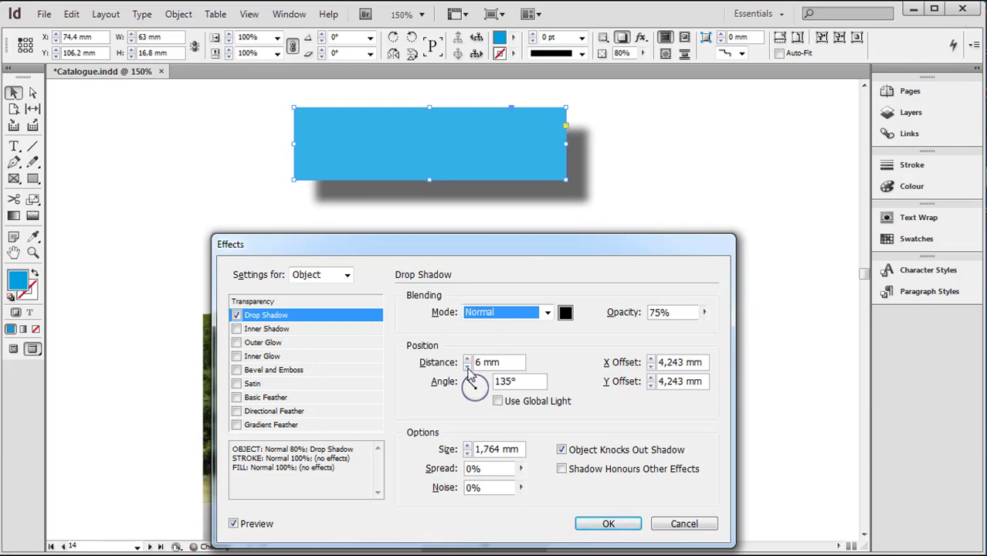
pyautogui.click(467, 366)
pyautogui.click(468, 366)
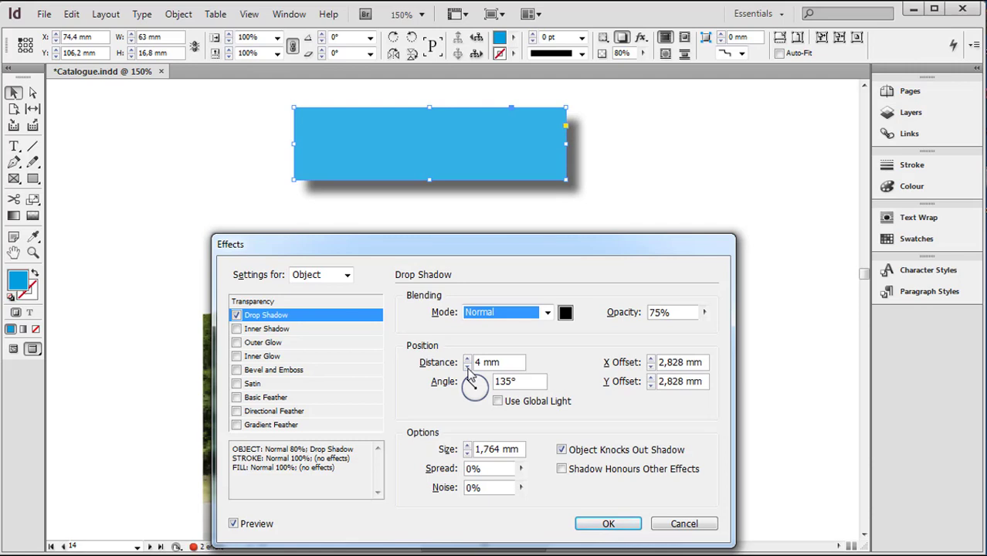
pyautogui.click(467, 367)
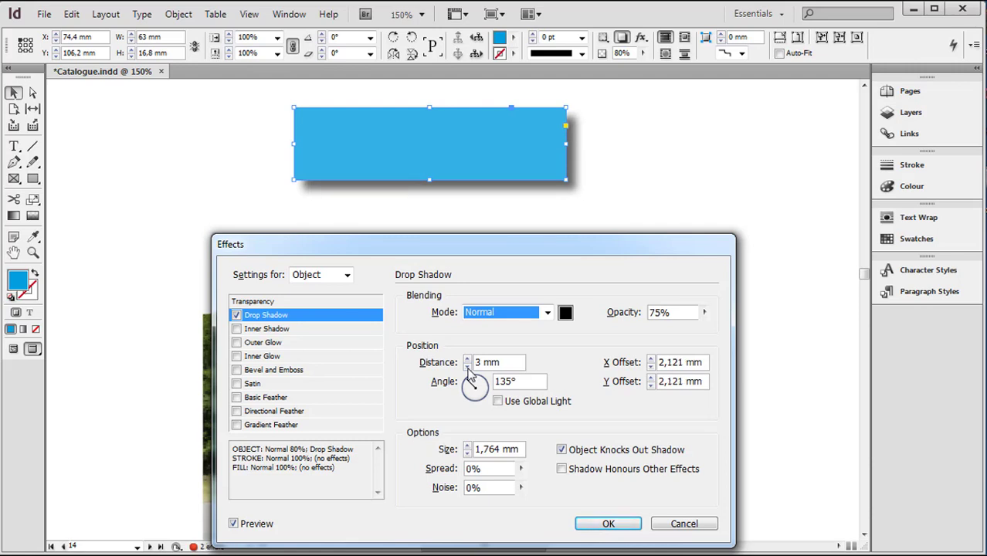
pyautogui.click(467, 360)
pyautogui.click(467, 360)
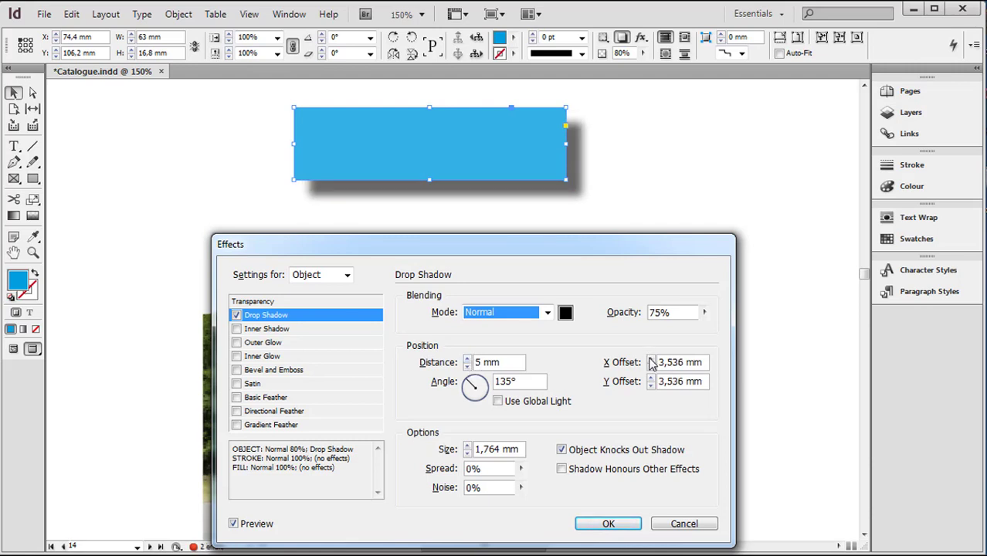
# Step: Increase the drop shadow's X offset to 9 mm
pyautogui.click(651, 360)
pyautogui.click(652, 360)
pyautogui.click(651, 359)
pyautogui.click(651, 359)
pyautogui.click(651, 359)
pyautogui.click(652, 359)
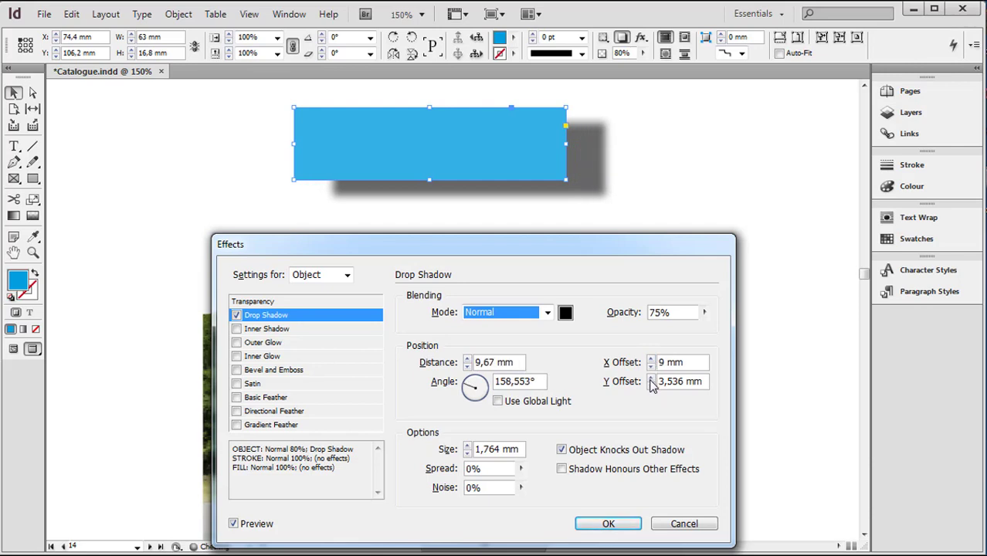
# Step: Raise the drop shadow's Y offset beyond 6 mm and bring it back down to 5 mm
pyautogui.click(652, 379)
pyautogui.click(651, 379)
pyautogui.click(652, 378)
pyautogui.click(652, 378)
pyautogui.click(651, 379)
pyautogui.click(651, 385)
pyautogui.click(651, 385)
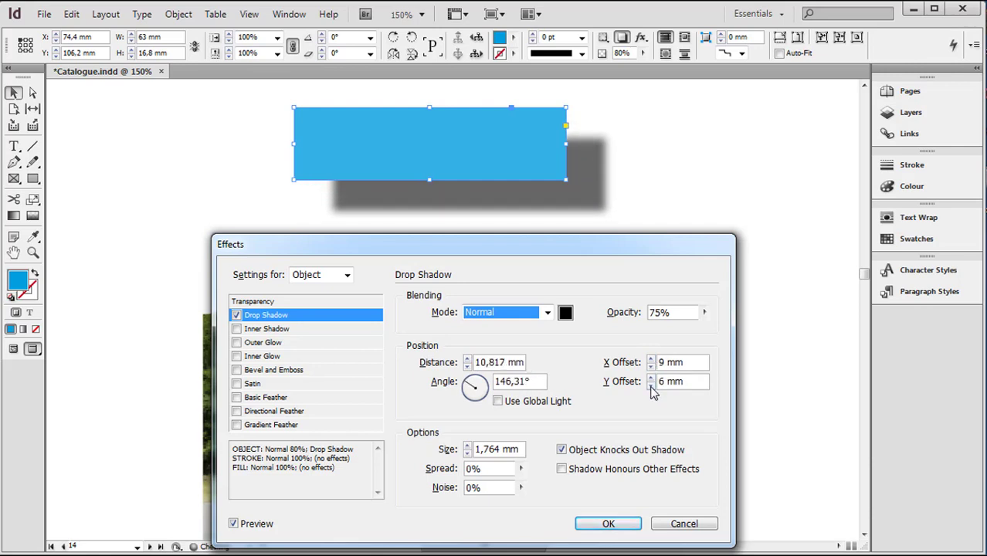
pyautogui.click(652, 386)
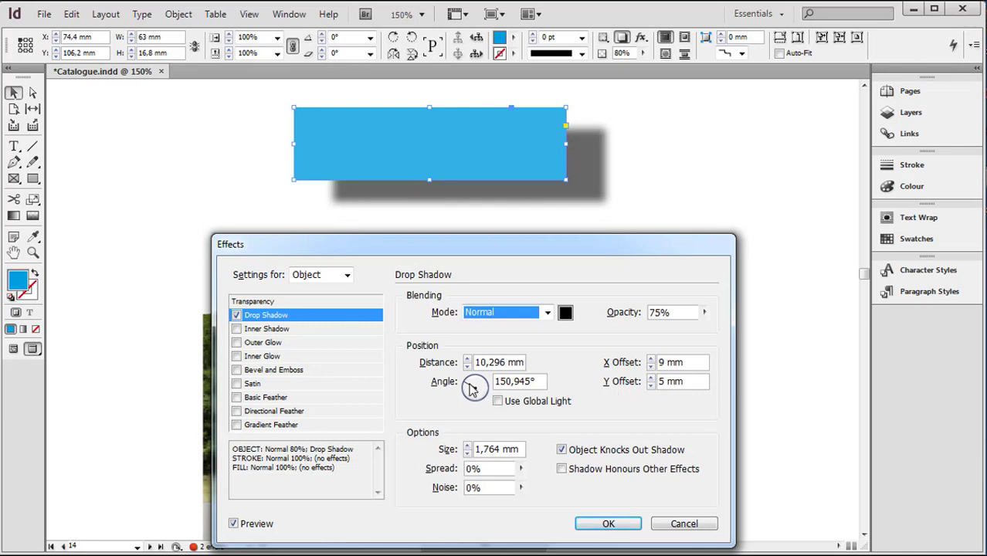
# Step: Rotate the drop shadow's light angle to 39° and settle it at 61°
pyautogui.moveTo(468, 384); pyautogui.dragTo(494, 377)
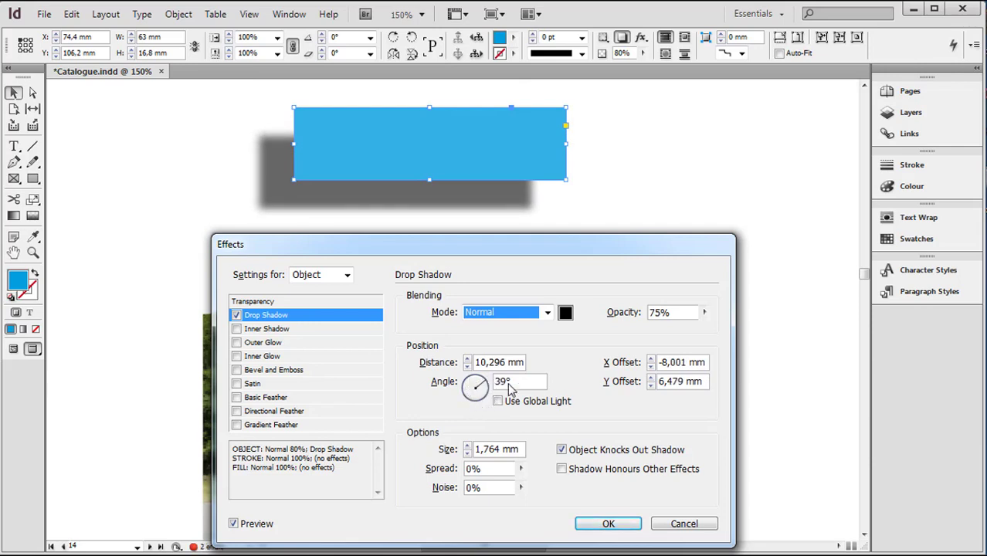
pyautogui.click(488, 383)
pyautogui.moveTo(488, 386)
pyautogui.mouseDown()
pyautogui.moveTo(473, 399)
pyautogui.moveTo(463, 389)
pyautogui.moveTo(480, 382)
pyautogui.mouseUp()
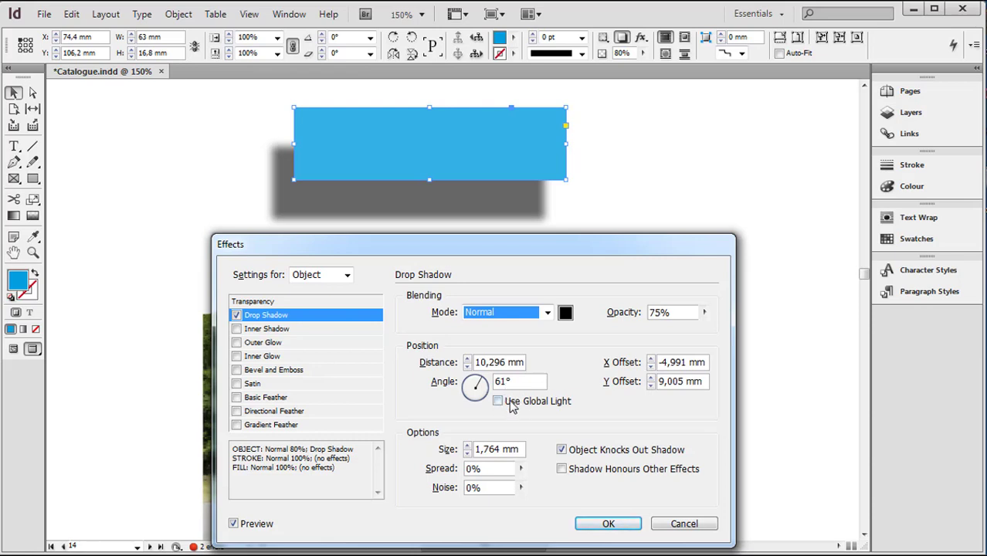
# Step: Switch Use Global Light on and off twice to compare the drop shadow's direction, leaving it off
pyautogui.click(497, 402)
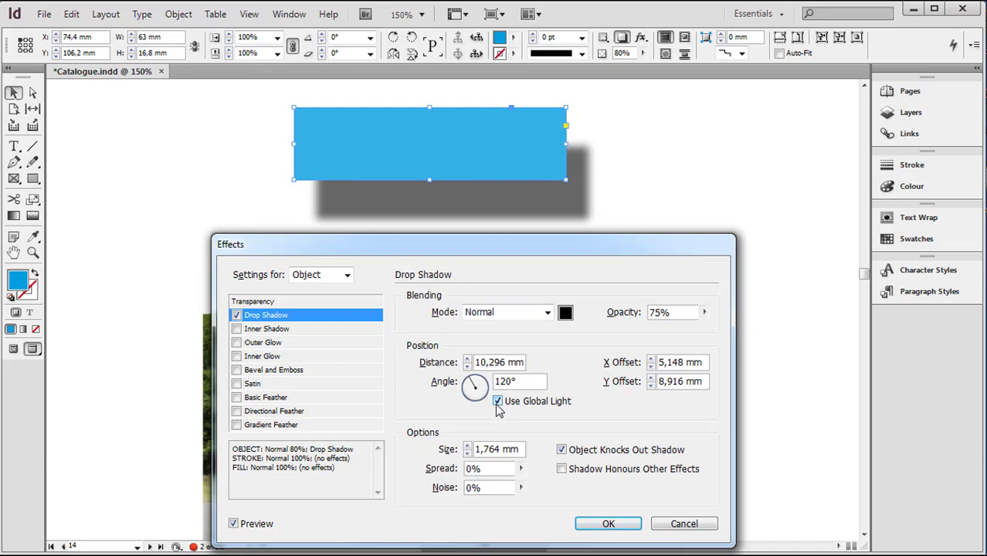
pyautogui.click(498, 407)
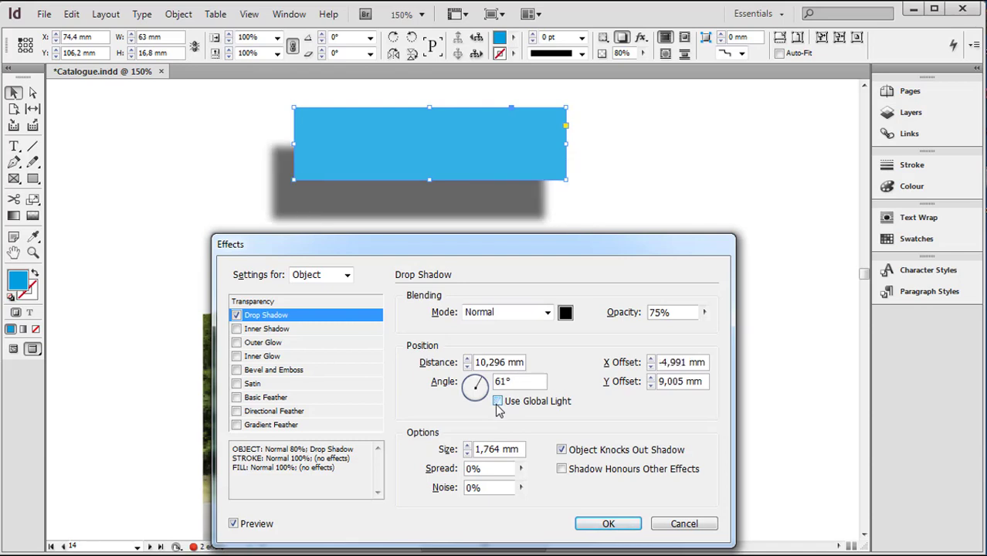
pyautogui.click(499, 410)
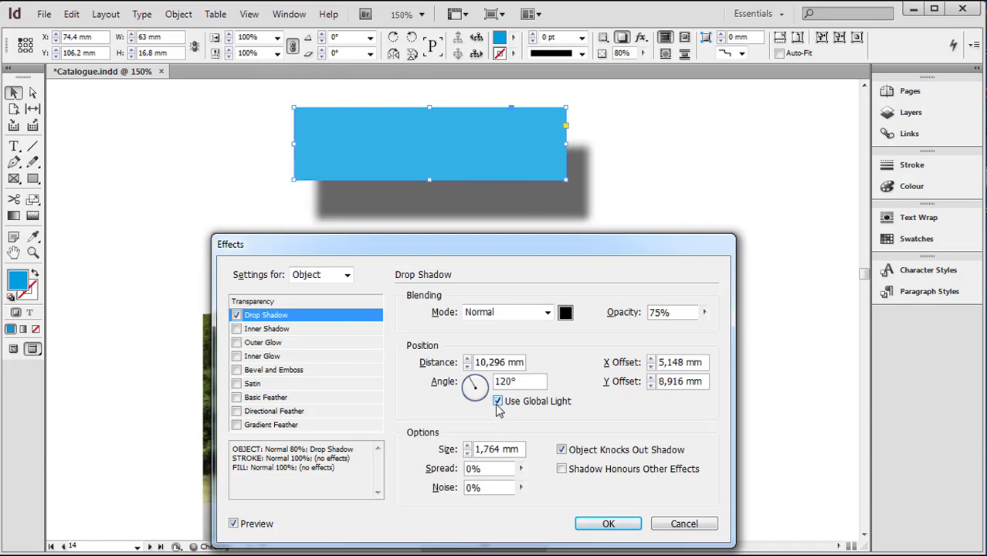
pyautogui.click(498, 409)
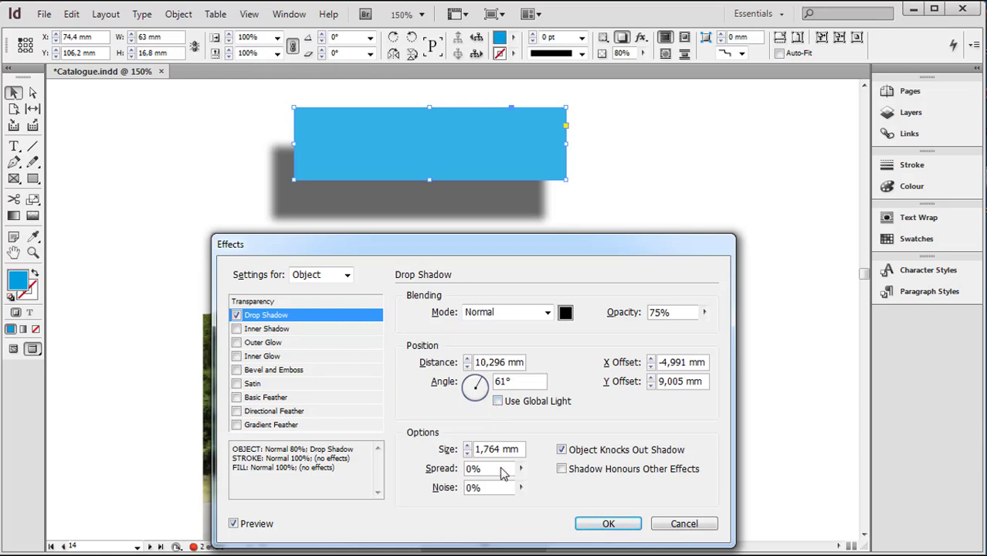
# Step: Increase the drop shadow's size to 8 mm and move the effects dialog clear of the blurred shadow
pyautogui.click(468, 447)
pyautogui.click(467, 447)
pyautogui.click(468, 447)
pyautogui.click(467, 446)
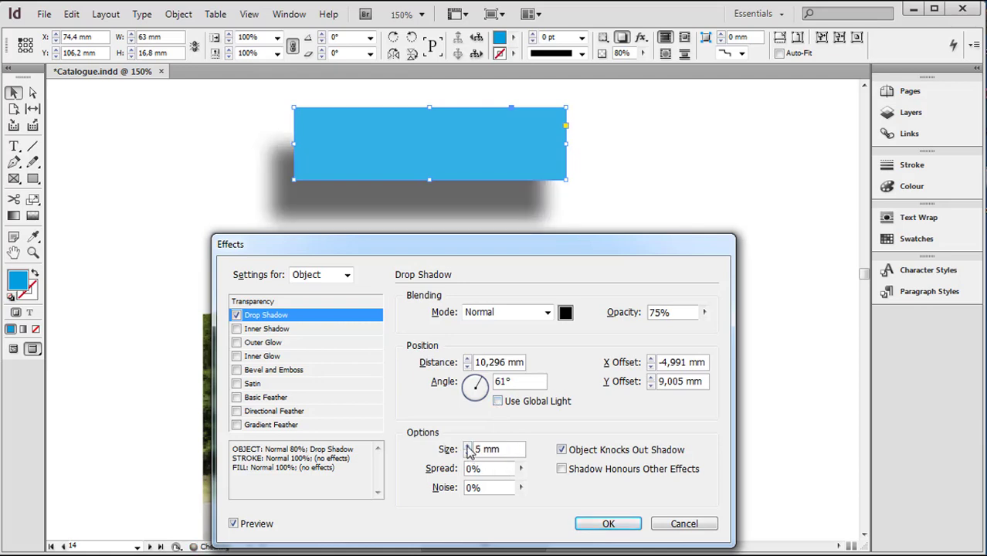
pyautogui.click(467, 447)
pyautogui.click(467, 447)
pyautogui.click(468, 446)
pyautogui.moveTo(585, 236); pyautogui.dragTo(583, 247)
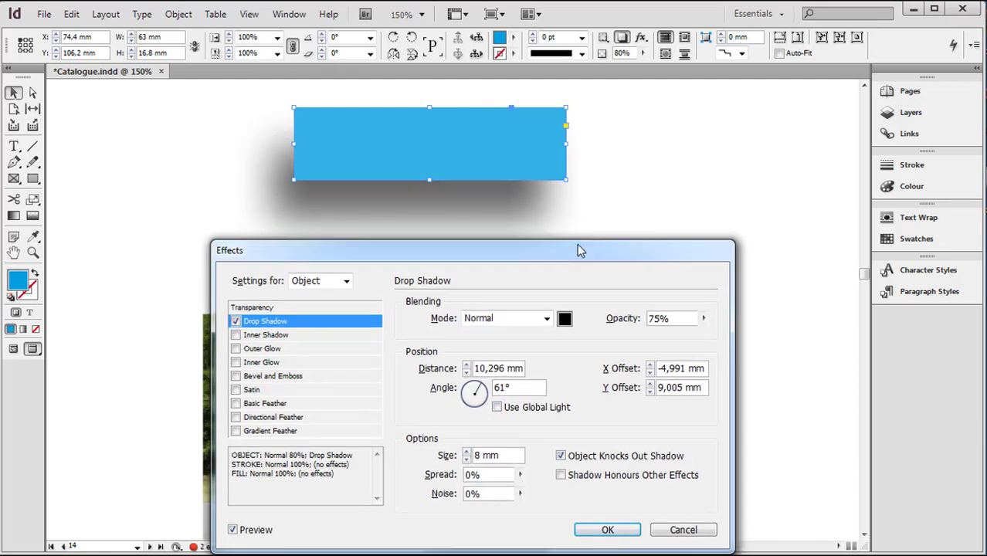
# Step: Reduce the drop shadow's size to 0 mm and set it back up to 3 mm
pyautogui.click(466, 464)
pyautogui.click(466, 464)
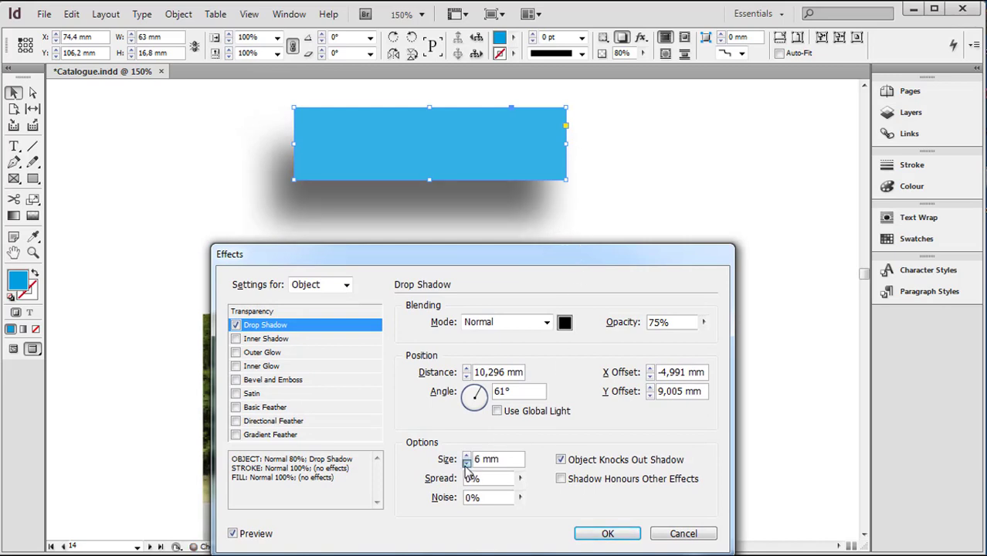
pyautogui.click(466, 464)
pyautogui.click(467, 464)
pyautogui.click(466, 463)
pyautogui.click(467, 464)
pyautogui.click(466, 464)
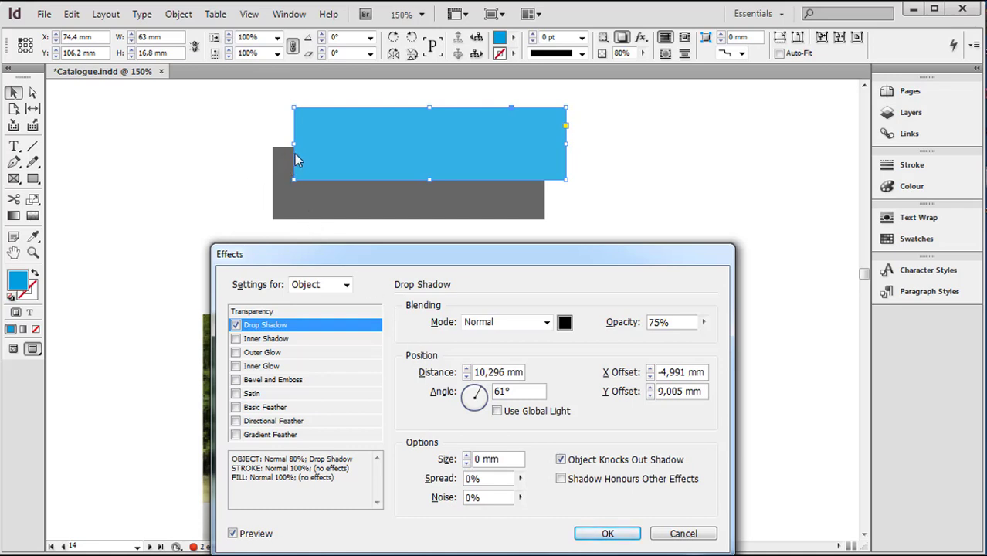
pyautogui.click(468, 456)
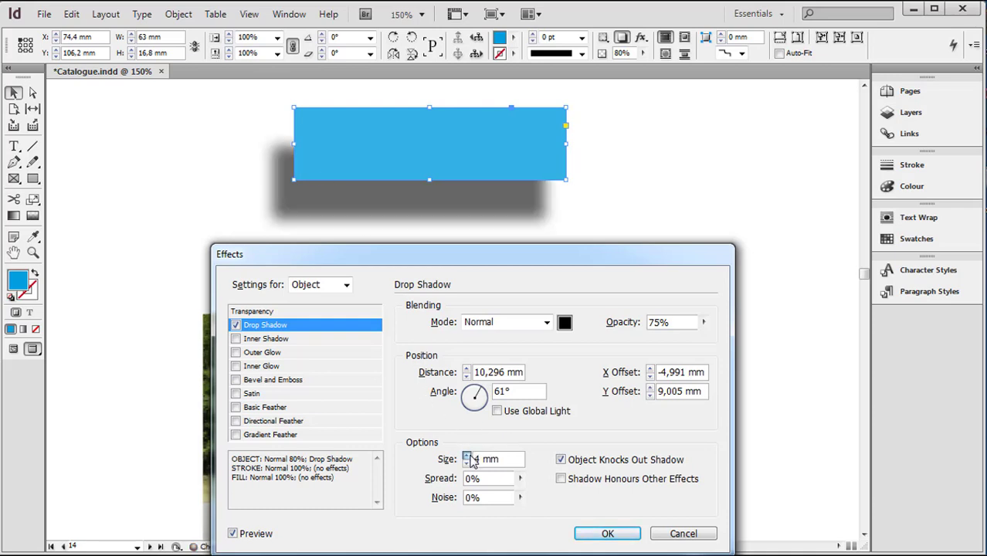
pyautogui.click(468, 456)
# Step: Toggle Shadow Honours Other Effects on and off and set the drop shadow's spread to 11%
pyautogui.click(561, 480)
pyautogui.click(561, 480)
pyautogui.click(520, 479)
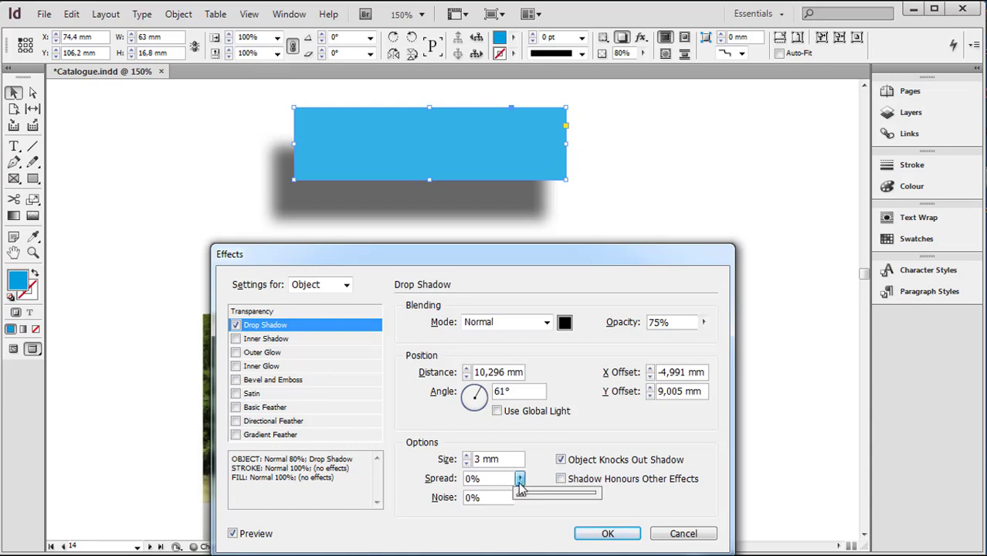
pyautogui.moveTo(519, 499)
pyautogui.mouseDown()
pyautogui.moveTo(551, 501)
pyautogui.moveTo(530, 502)
pyautogui.mouseUp()
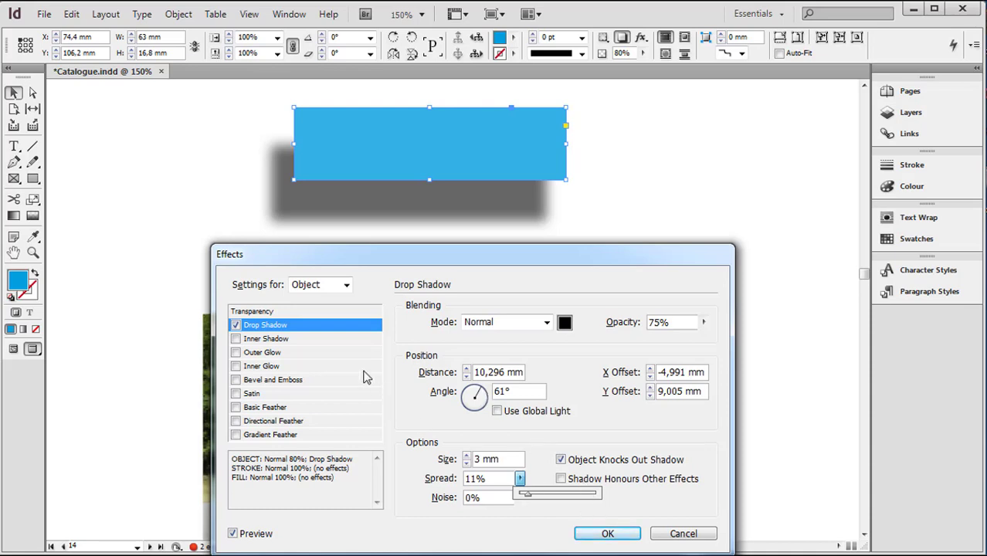
# Step: Replace the blue banner's drop shadow with an inner shadow angled at 125°, and turn the inner shadow off
pyautogui.click(299, 340)
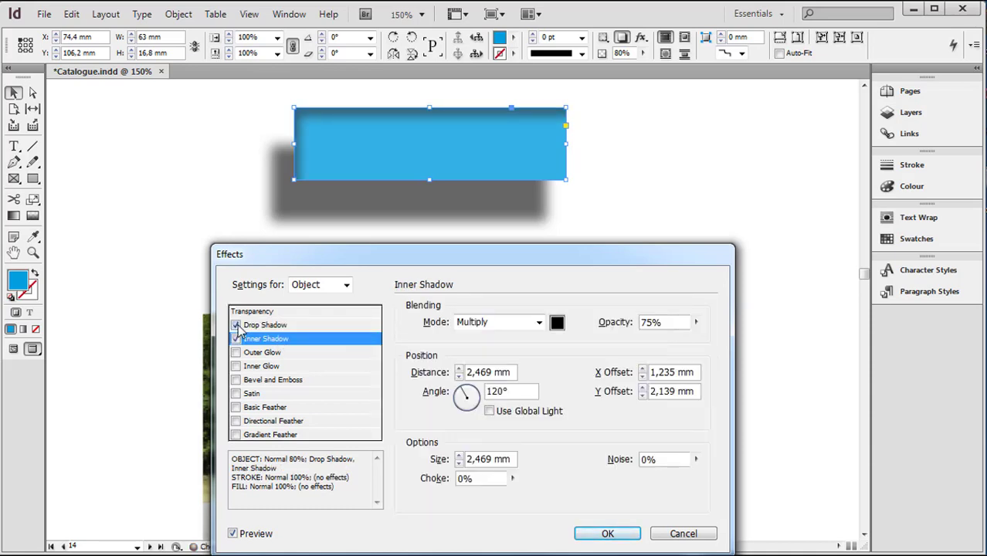
pyautogui.click(236, 325)
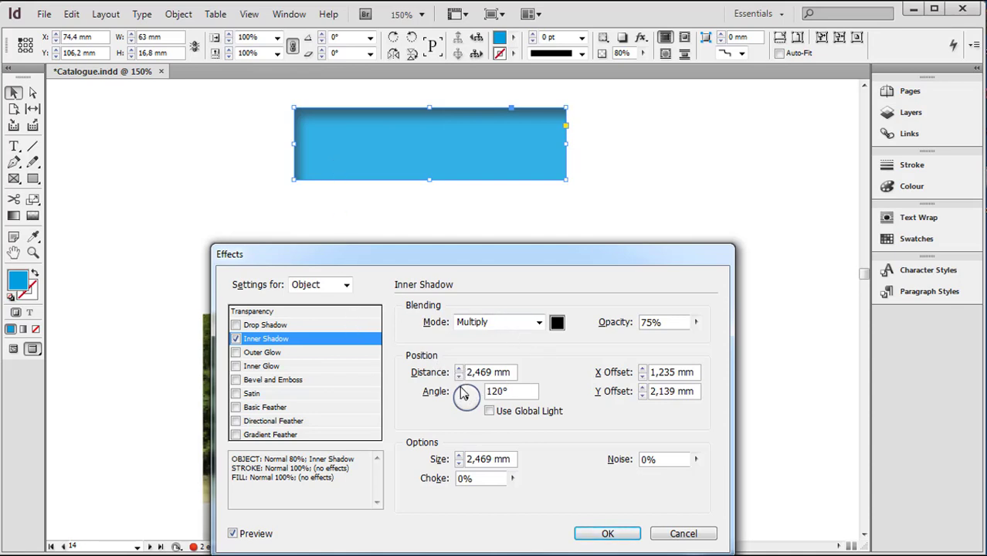
pyautogui.moveTo(465, 396)
pyautogui.mouseDown()
pyautogui.moveTo(479, 395)
pyautogui.moveTo(460, 391)
pyautogui.mouseUp()
pyautogui.click(235, 340)
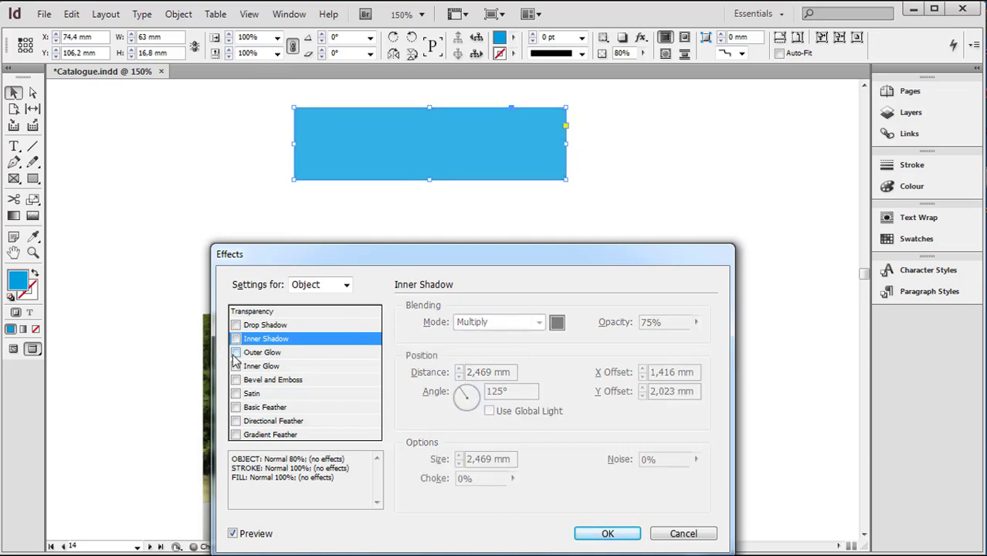
# Step: Try an outer glow on the blue banner with [Black] as its colour, and turn it off
pyautogui.click(235, 352)
pyautogui.click(274, 353)
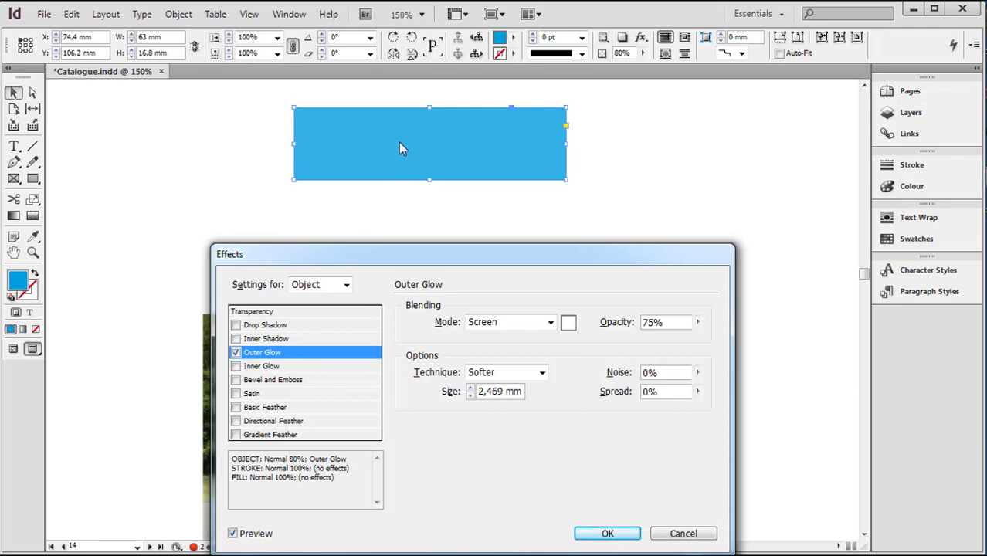
pyautogui.click(568, 323)
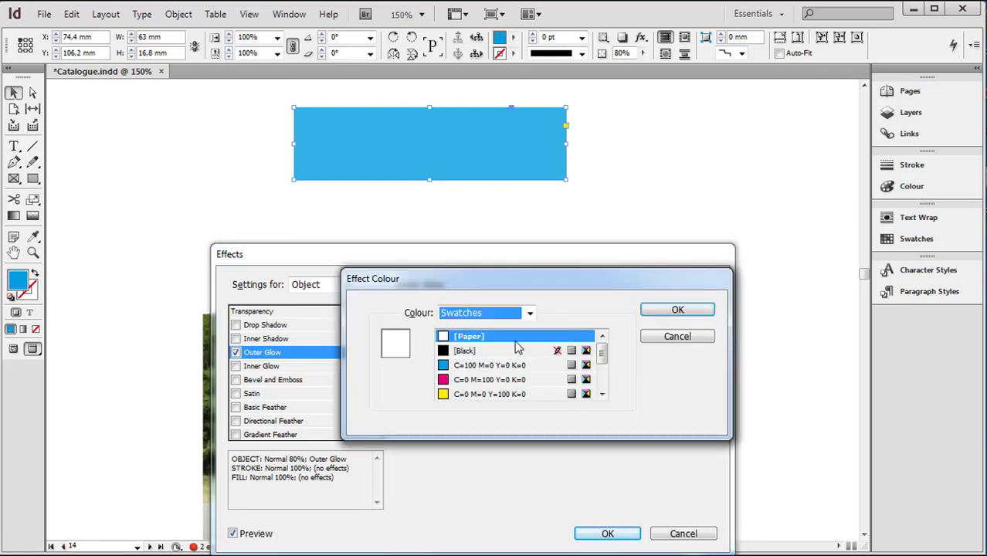
pyautogui.click(480, 350)
pyautogui.click(675, 312)
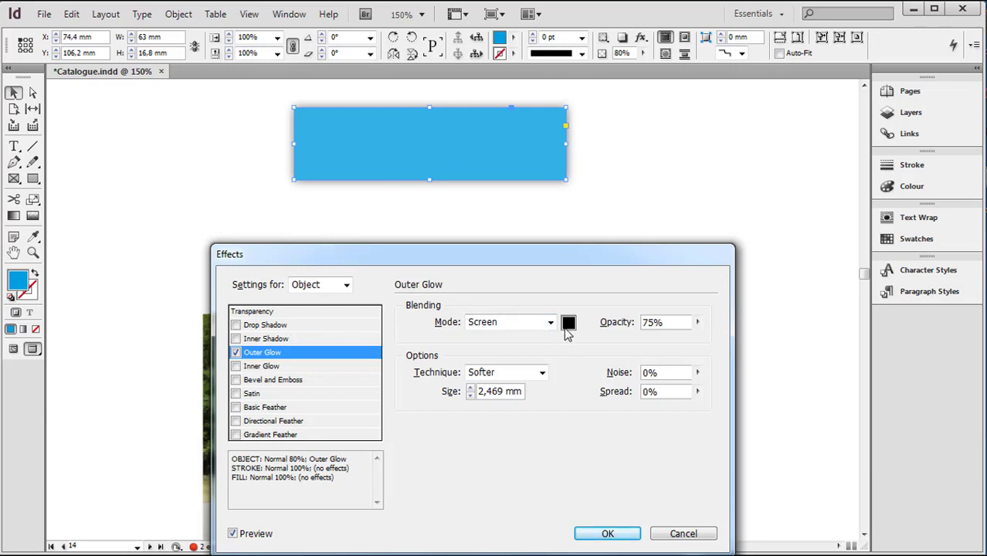
pyautogui.click(235, 355)
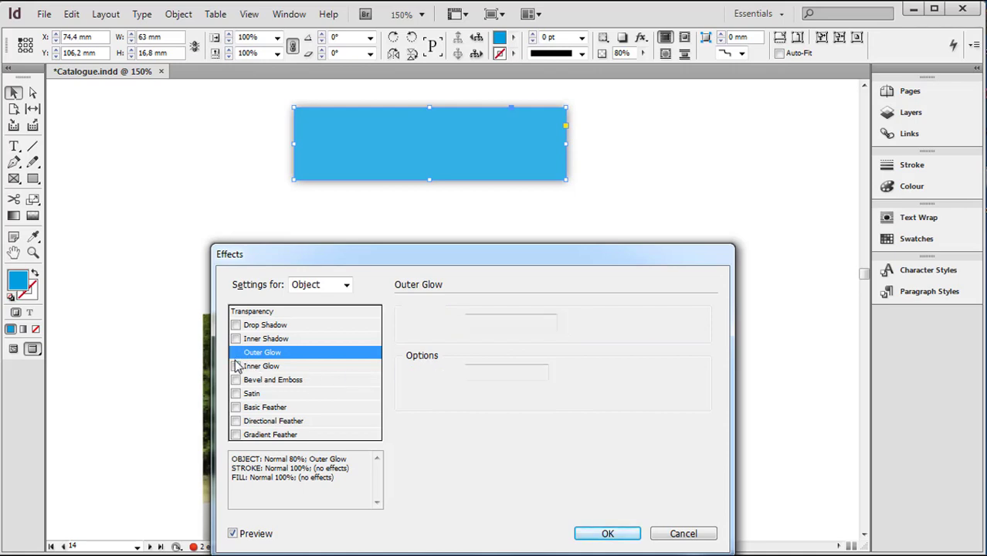
# Step: Preview the Inner Glow and Bevel and Emboss effects one by one on the blue banner, turning each off
pyautogui.click(236, 367)
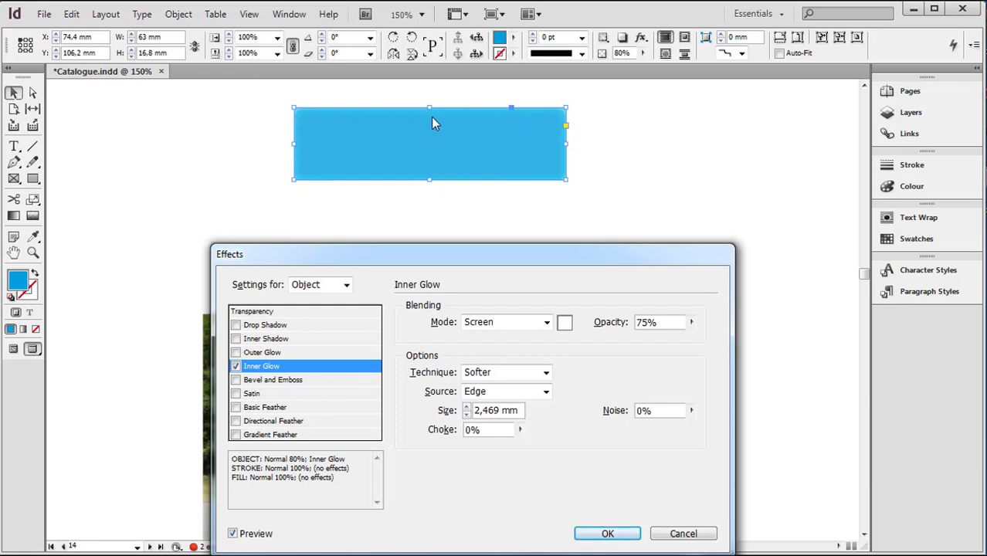
pyautogui.click(237, 367)
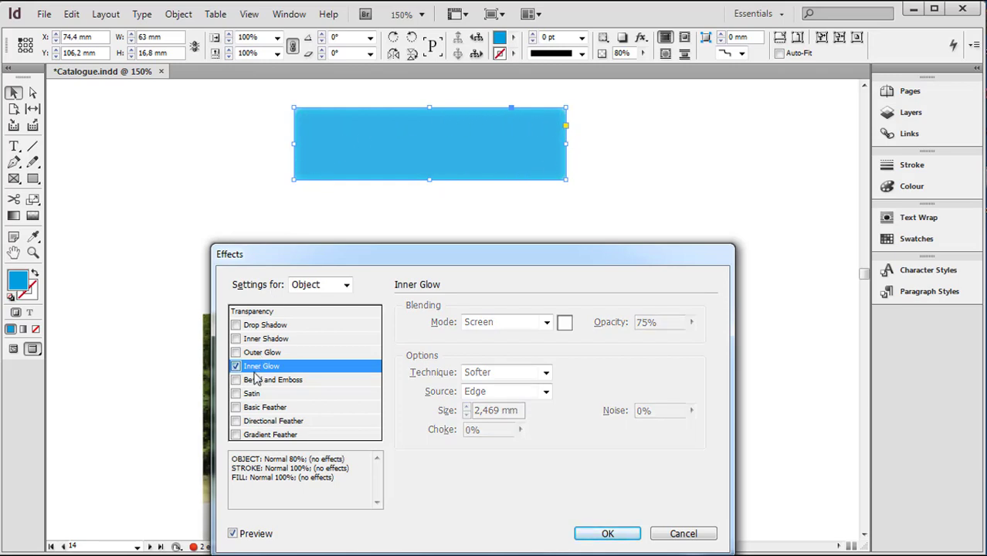
pyautogui.click(289, 382)
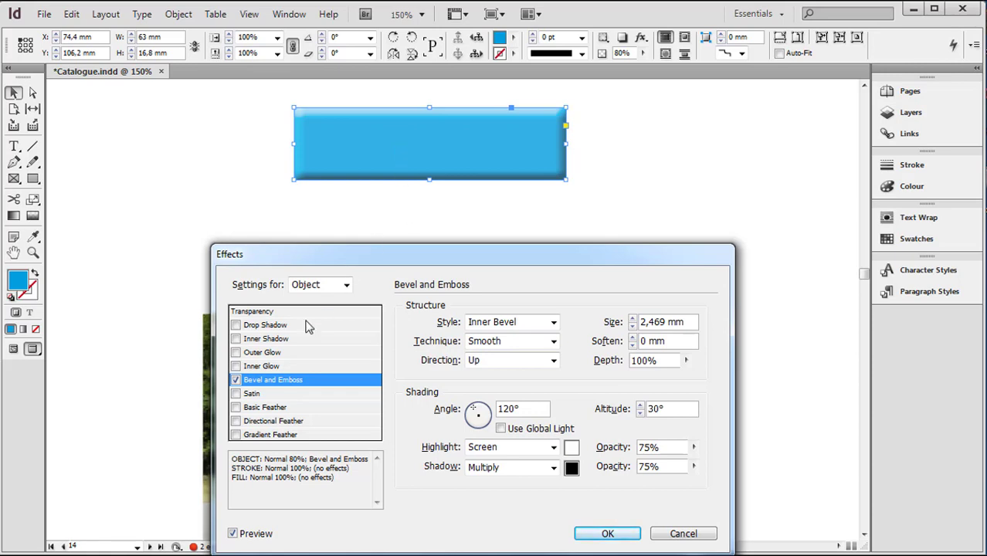
pyautogui.click(235, 380)
# Step: Try the Satin effect on the blue banner at angles of 67° and 45°, and turn it off
pyautogui.click(235, 394)
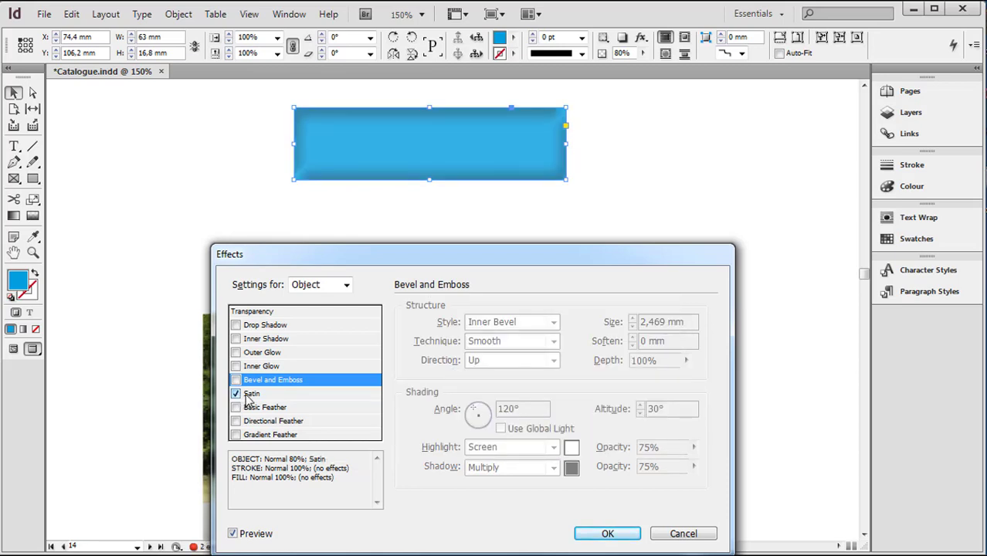
pyautogui.click(280, 396)
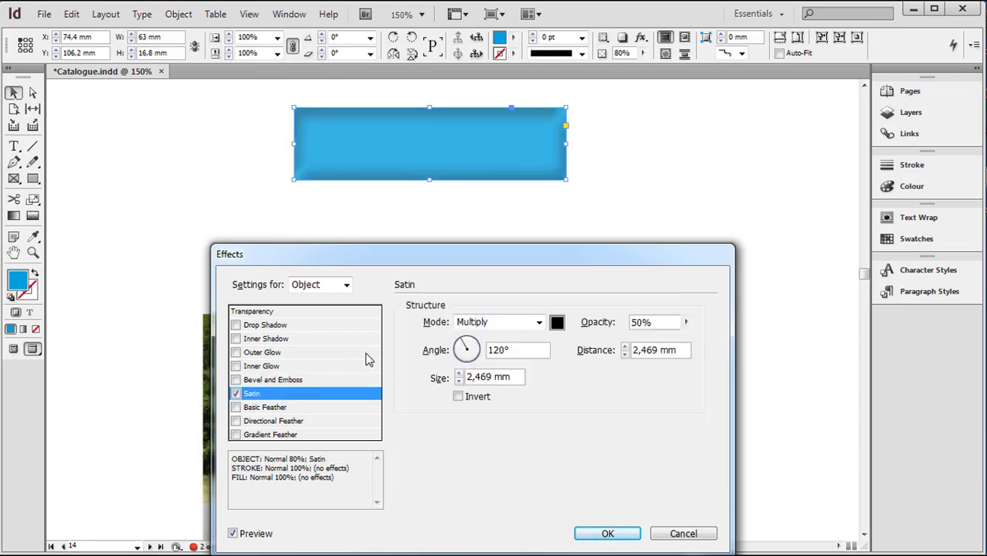
pyautogui.click(468, 341)
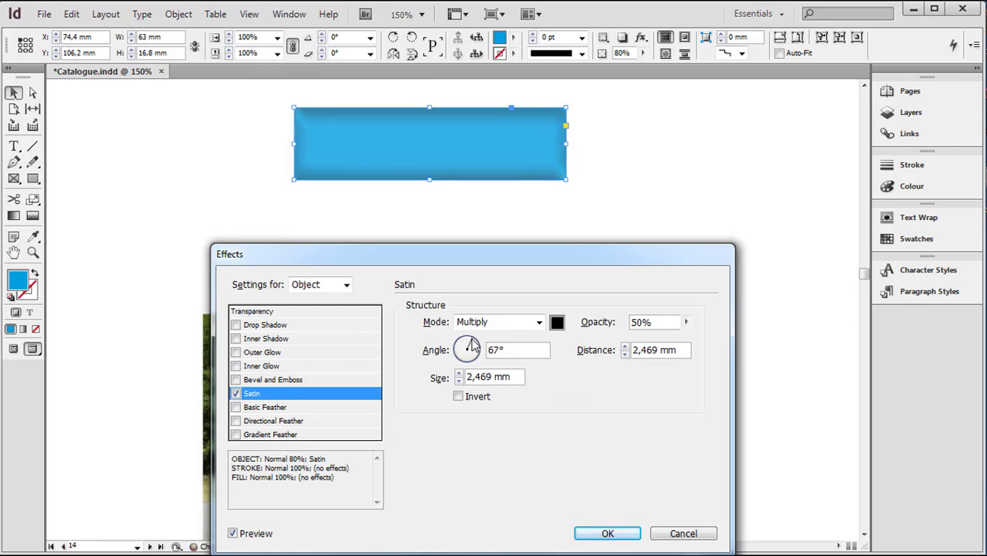
pyautogui.moveTo(473, 347); pyautogui.dragTo(476, 350)
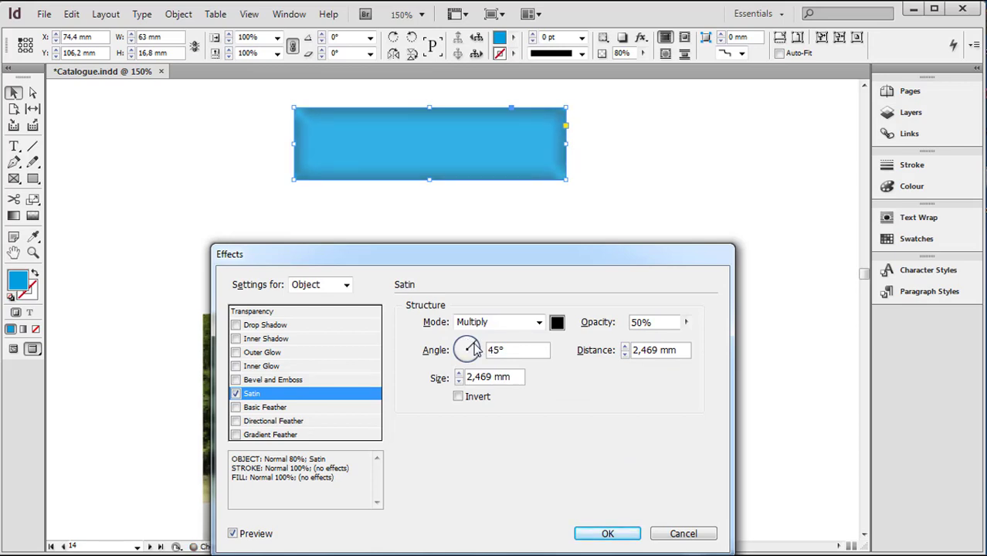
pyautogui.click(236, 394)
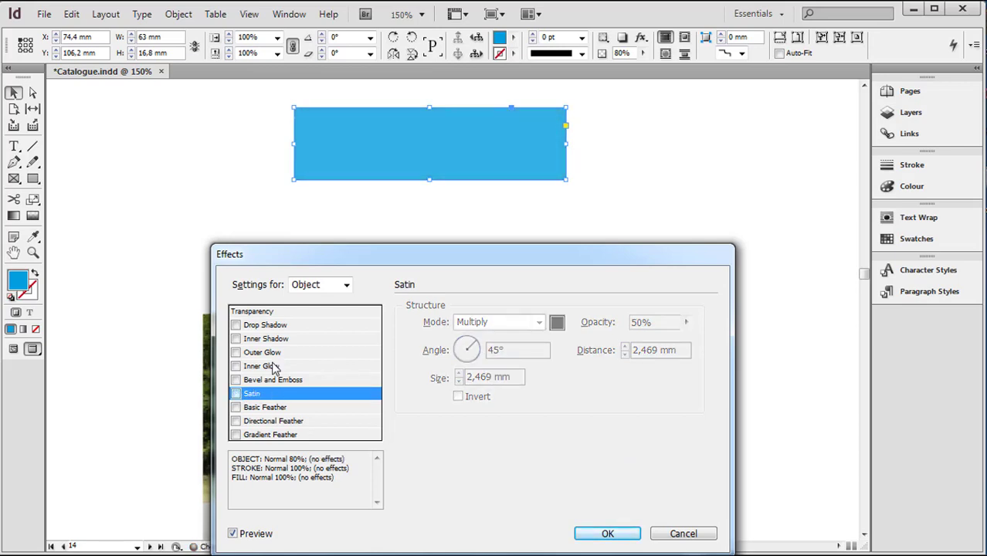
# Step: Try the Basic Feather effect on the blue banner at feather widths of 7 mm and 4 mm, and turn it off
pyautogui.moveTo(355, 254); pyautogui.dragTo(389, 233)
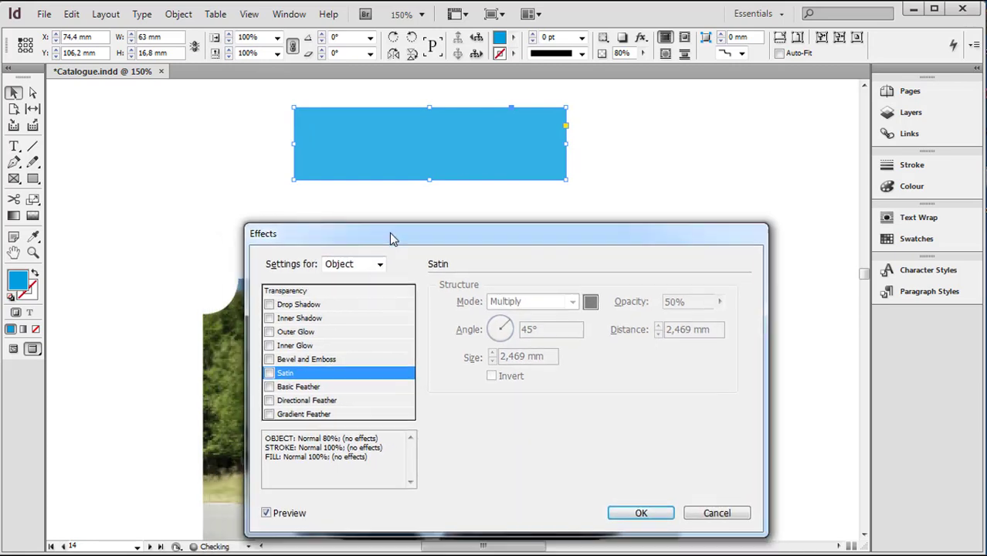
pyautogui.click(268, 387)
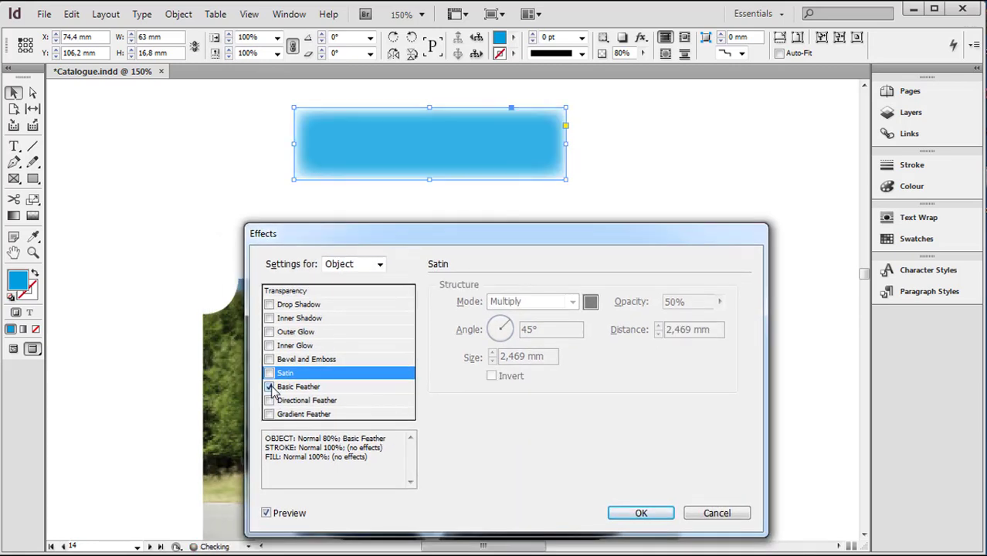
pyautogui.click(329, 388)
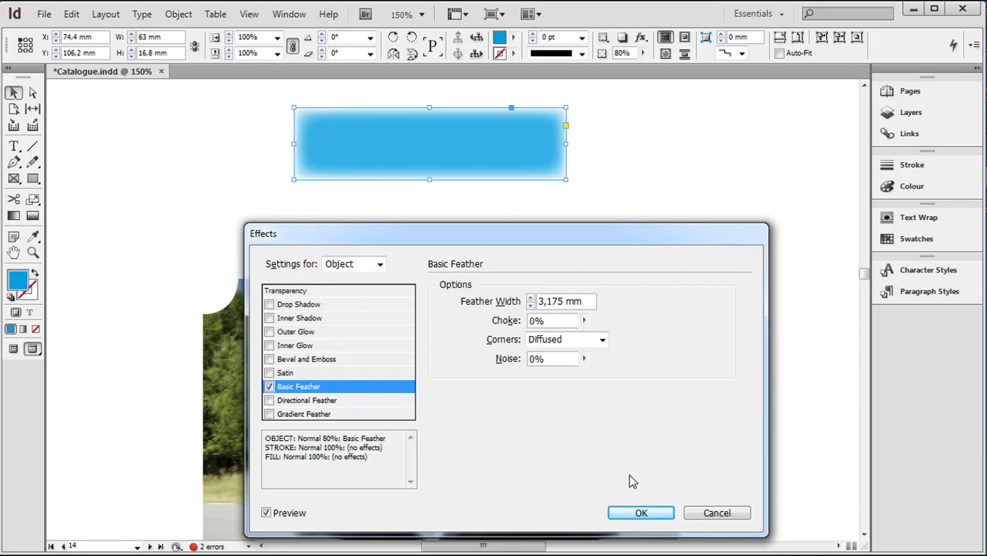
pyautogui.click(532, 298)
pyautogui.click(532, 298)
pyautogui.click(532, 298)
pyautogui.click(531, 298)
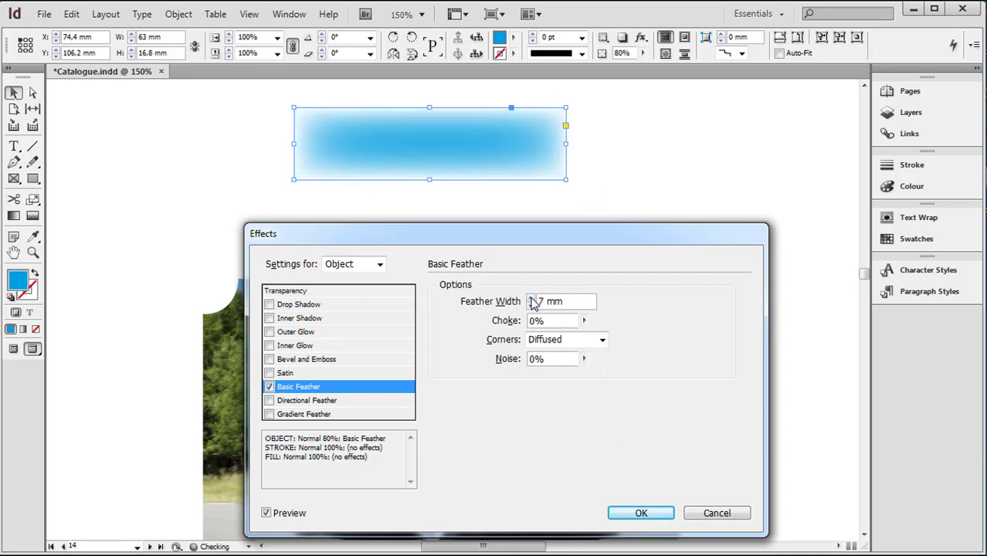
pyautogui.click(530, 306)
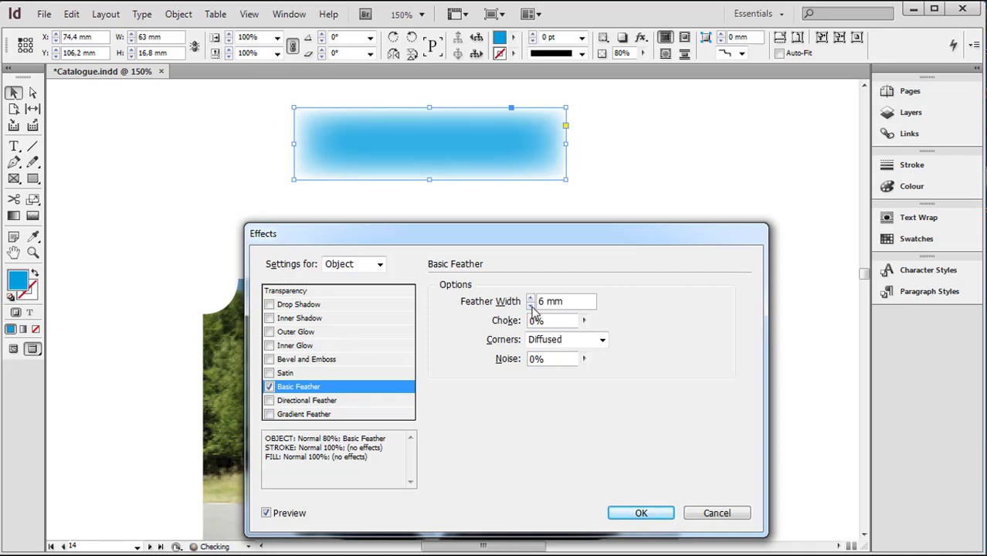
pyautogui.click(531, 306)
pyautogui.click(531, 306)
pyautogui.click(531, 306)
pyautogui.click(532, 297)
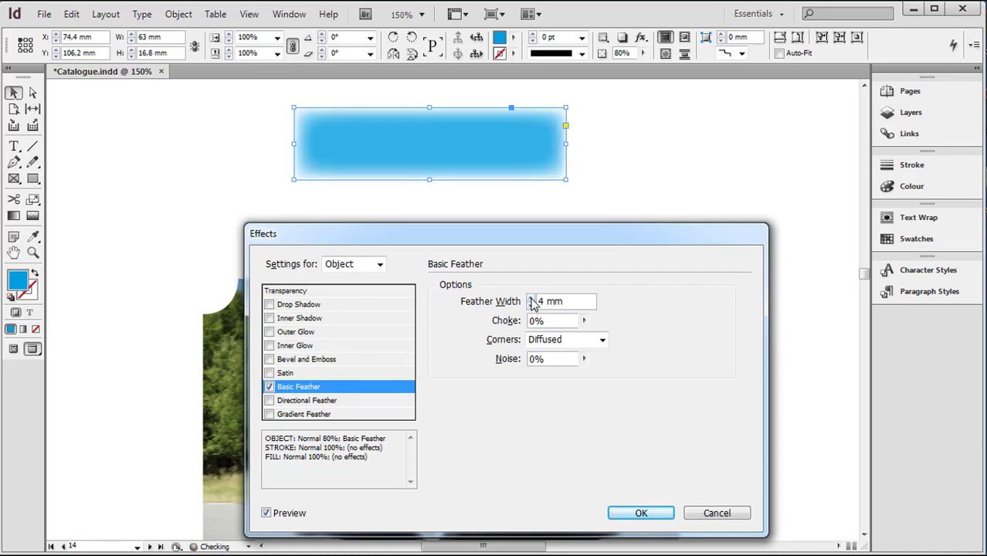
pyautogui.click(269, 387)
# Step: Preview the Directional Feather effect and its settings on the blue banner, and turn it off
pyautogui.click(269, 401)
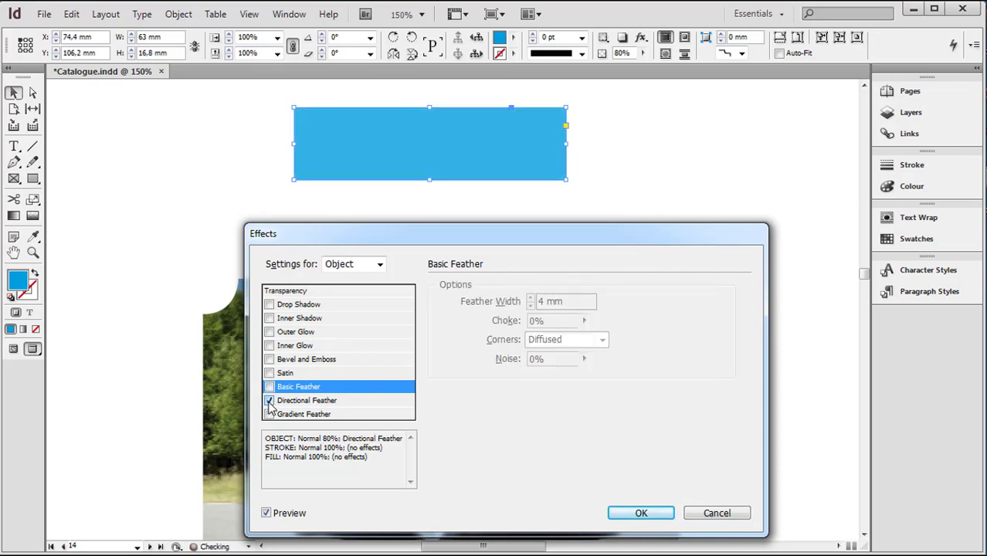
pyautogui.click(301, 402)
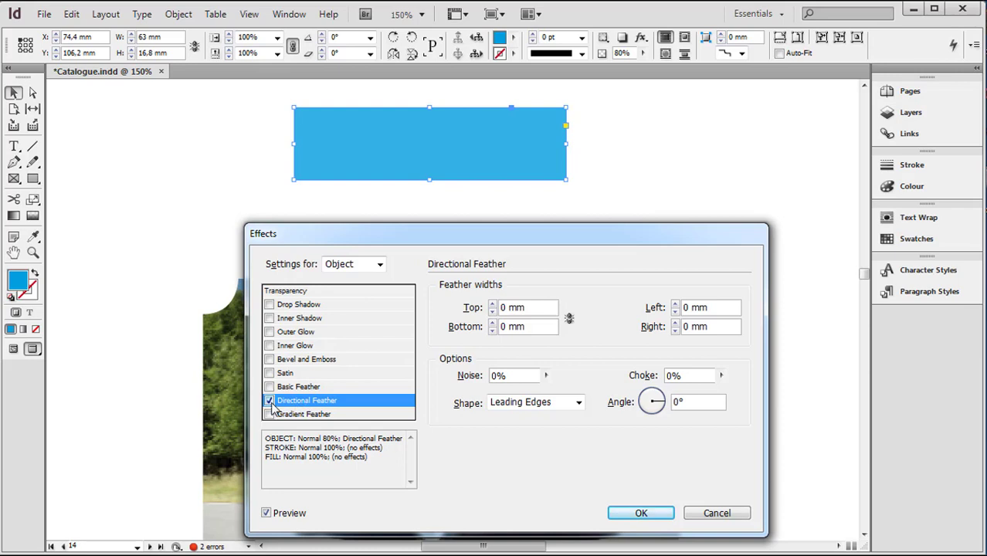
pyautogui.click(269, 401)
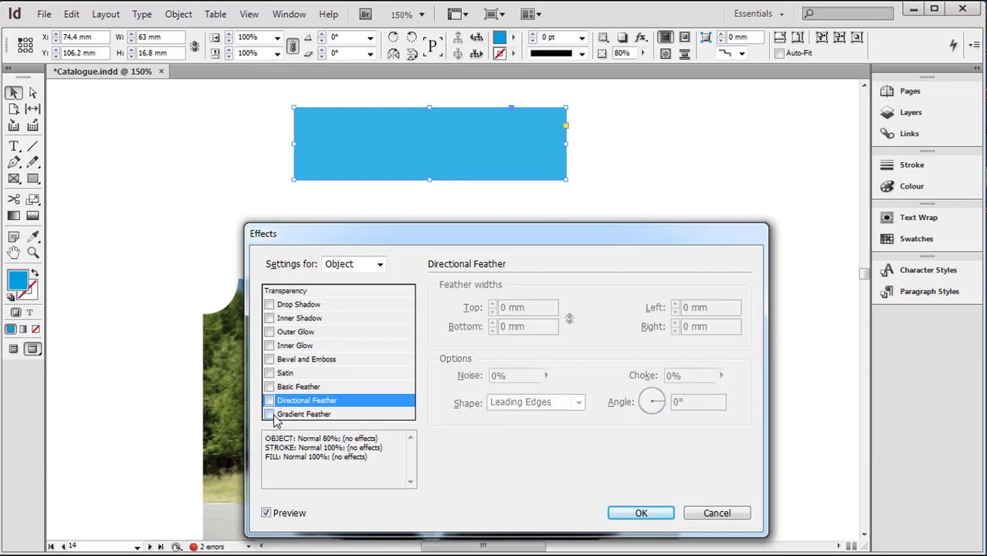
# Step: Try a Gradient Feather on the blue banner with its midpoint at 53% and 49.5%, and check which parts the effect can target
pyautogui.click(269, 414)
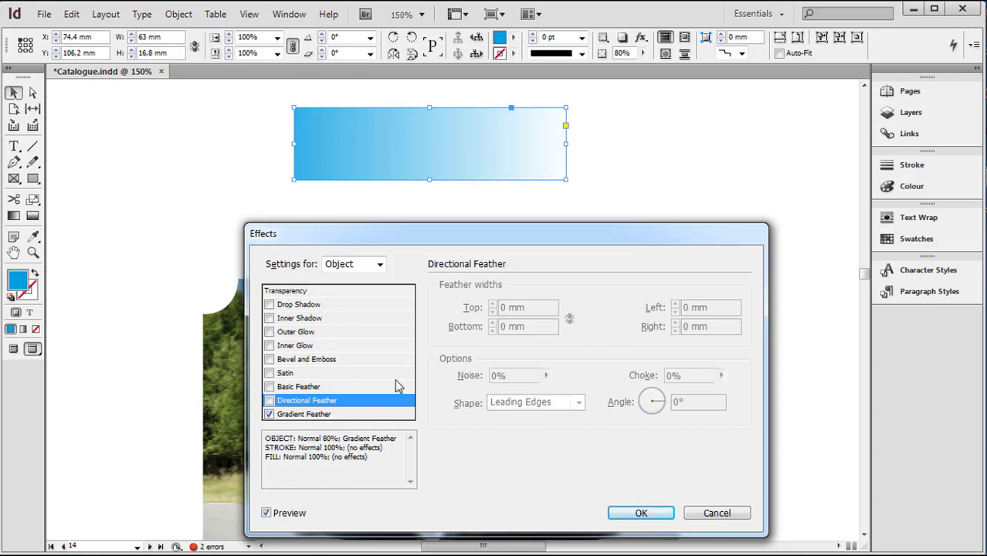
pyautogui.click(355, 417)
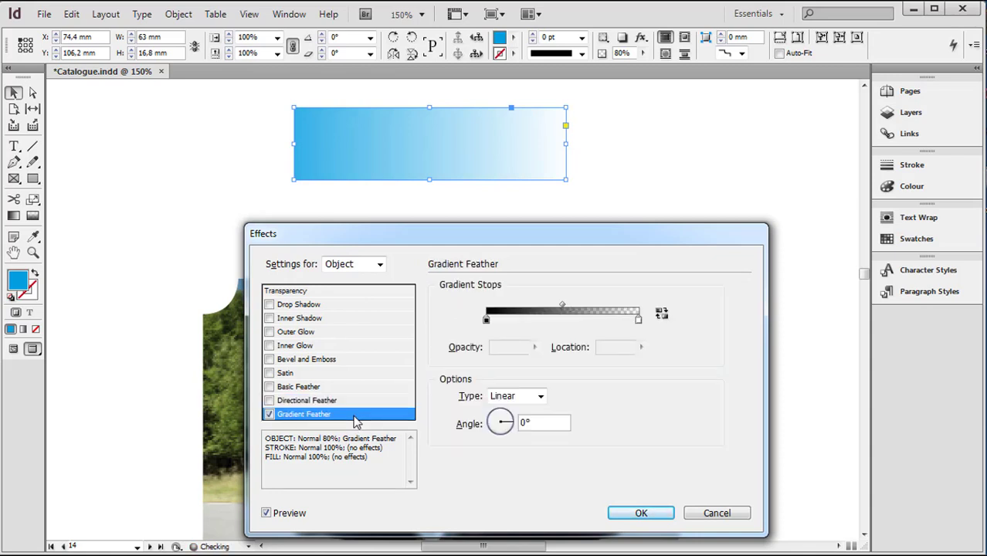
pyautogui.moveTo(562, 306)
pyautogui.mouseDown()
pyautogui.moveTo(574, 309)
pyautogui.moveTo(564, 308)
pyautogui.mouseUp()
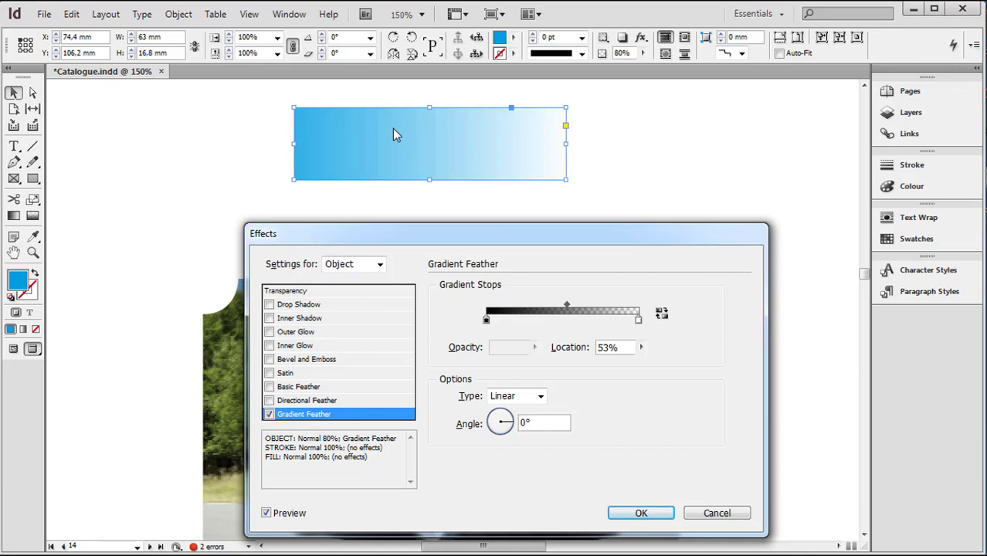
pyautogui.moveTo(568, 307)
pyautogui.mouseDown()
pyautogui.moveTo(600, 306)
pyautogui.moveTo(565, 308)
pyautogui.mouseUp()
pyautogui.moveTo(563, 306)
pyautogui.mouseDown()
pyautogui.moveTo(553, 306)
pyautogui.moveTo(561, 304)
pyautogui.mouseUp()
pyautogui.click(379, 264)
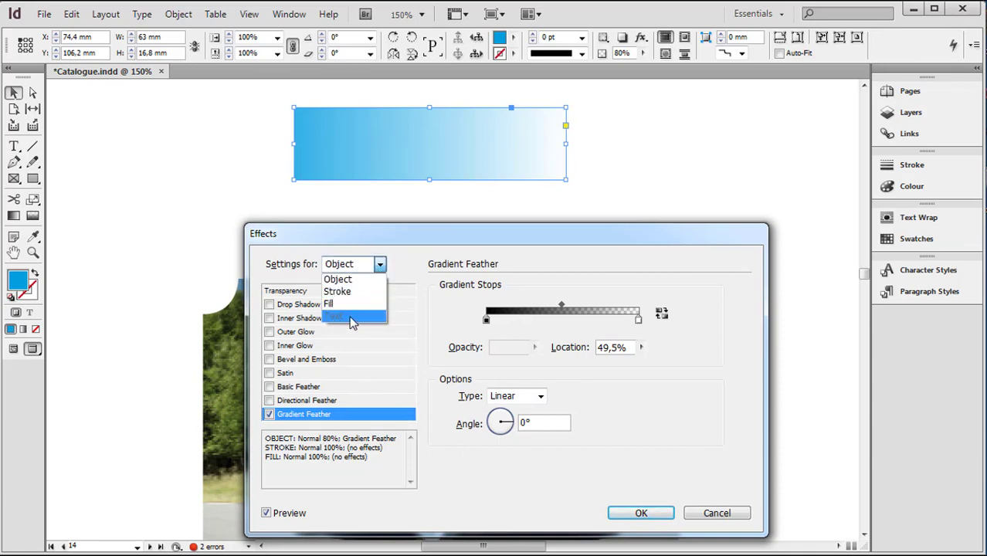
pyautogui.click(271, 418)
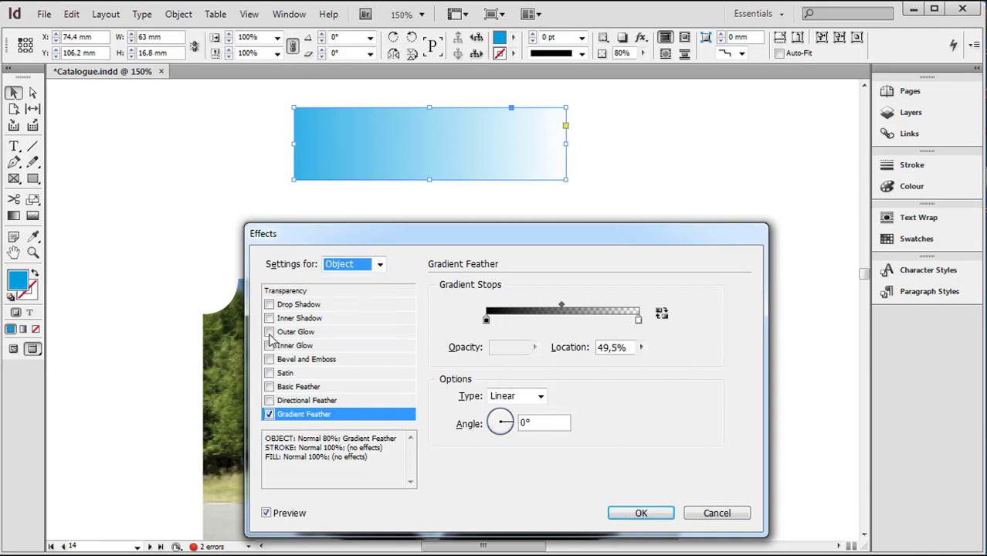
# Step: Replace the gradient feather with a drop shadow, check which parts of the banner it can target, and turn it off
pyautogui.click(269, 304)
pyautogui.click(269, 414)
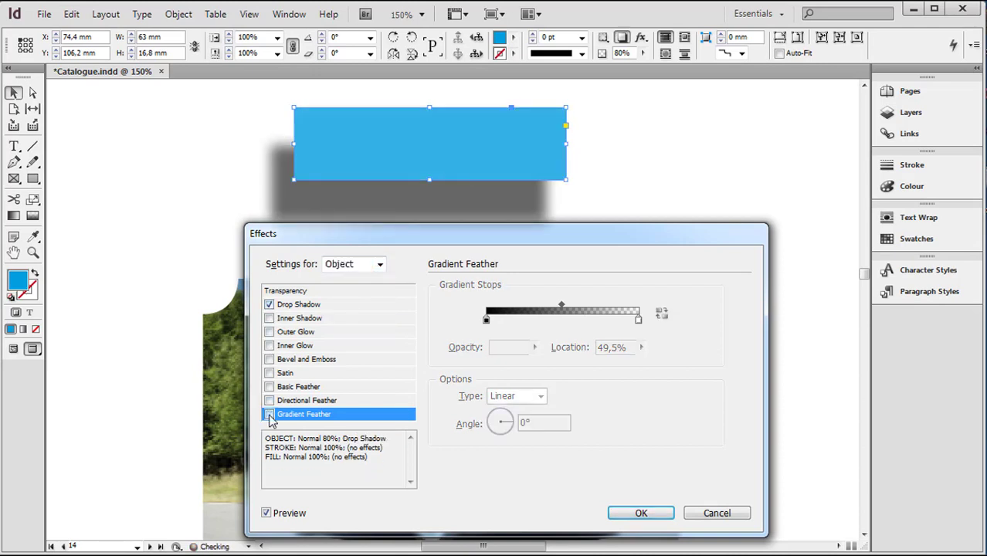
pyautogui.click(337, 303)
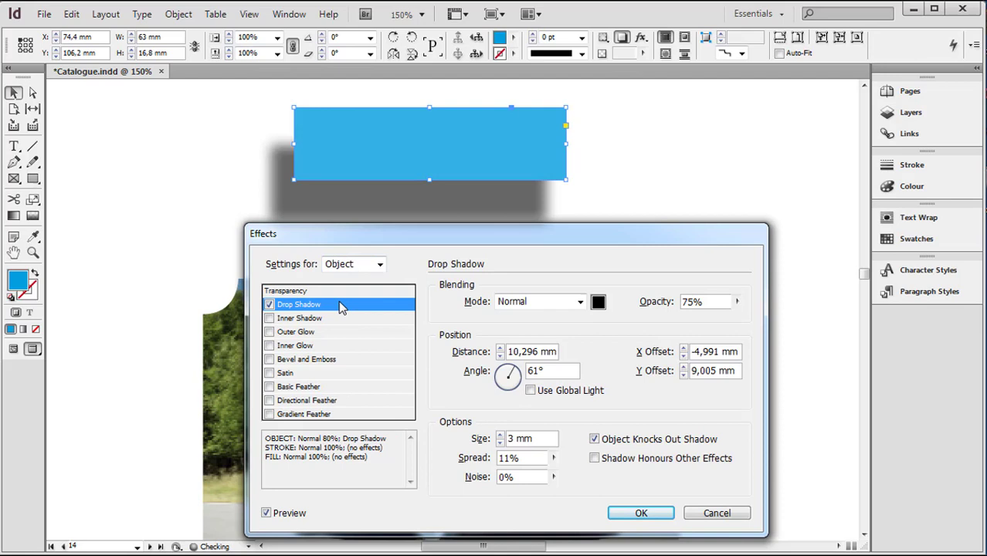
pyautogui.click(379, 265)
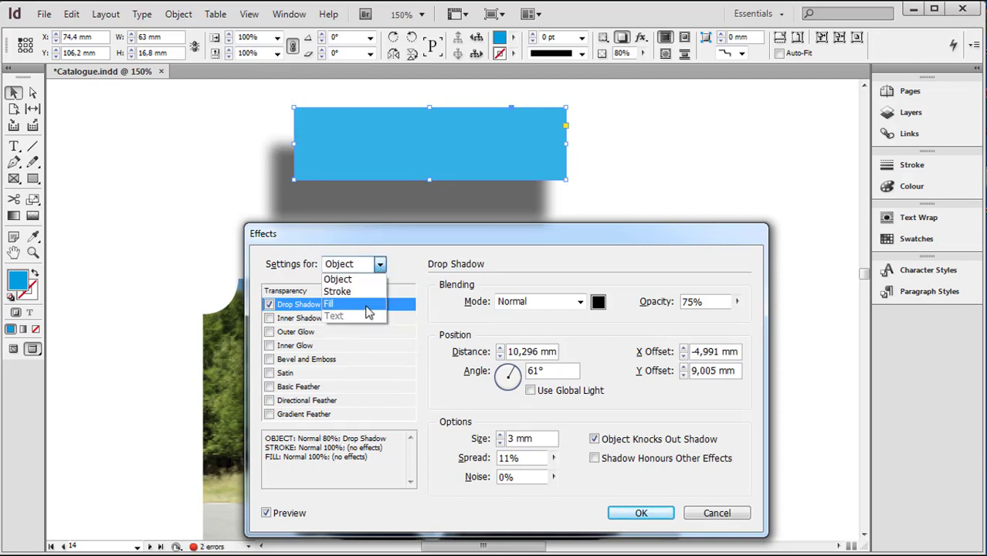
pyautogui.click(380, 266)
pyautogui.click(269, 304)
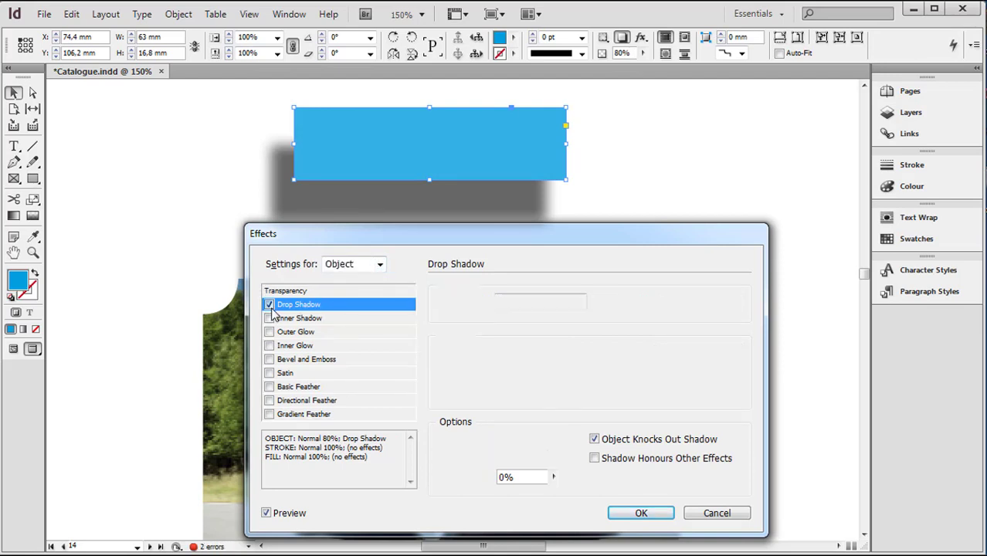
# Step: Preview the Inner Shadow effect on the blue banner, check its target options, and turn it off
pyautogui.click(268, 319)
pyautogui.click(303, 318)
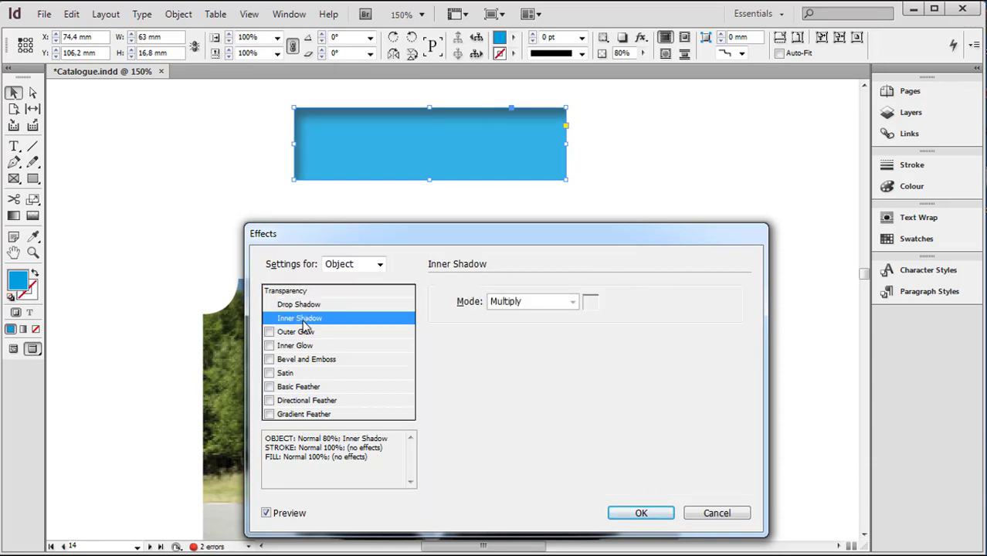
pyautogui.click(379, 265)
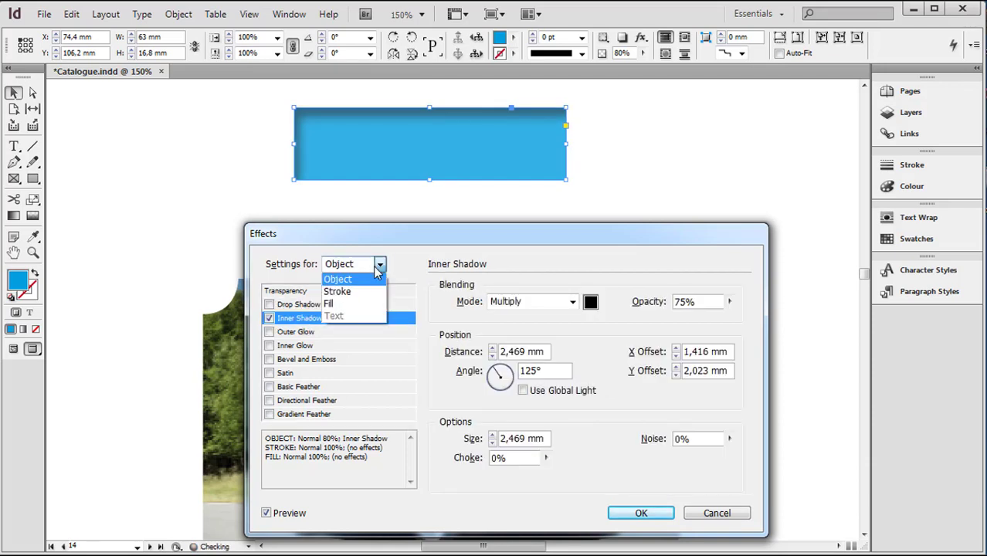
pyautogui.click(358, 324)
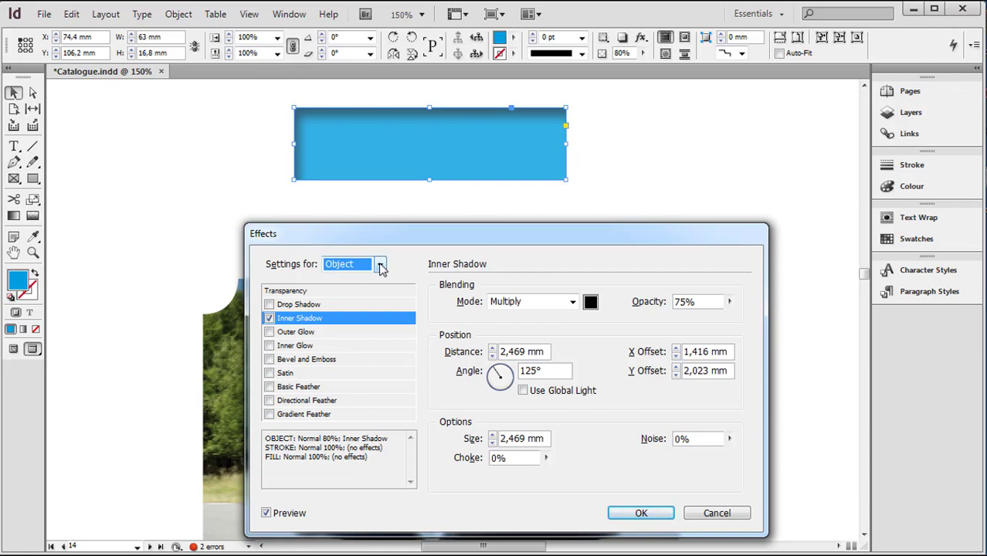
pyautogui.click(269, 318)
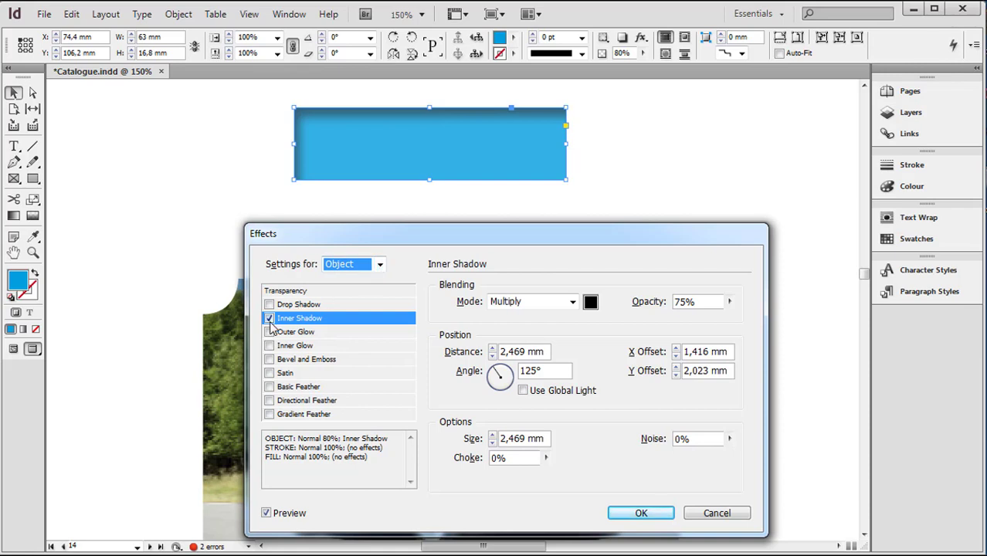
# Step: Try the blue banner's Gradient Feather as Radial and as Linear, and discard the effect changes
pyautogui.click(326, 416)
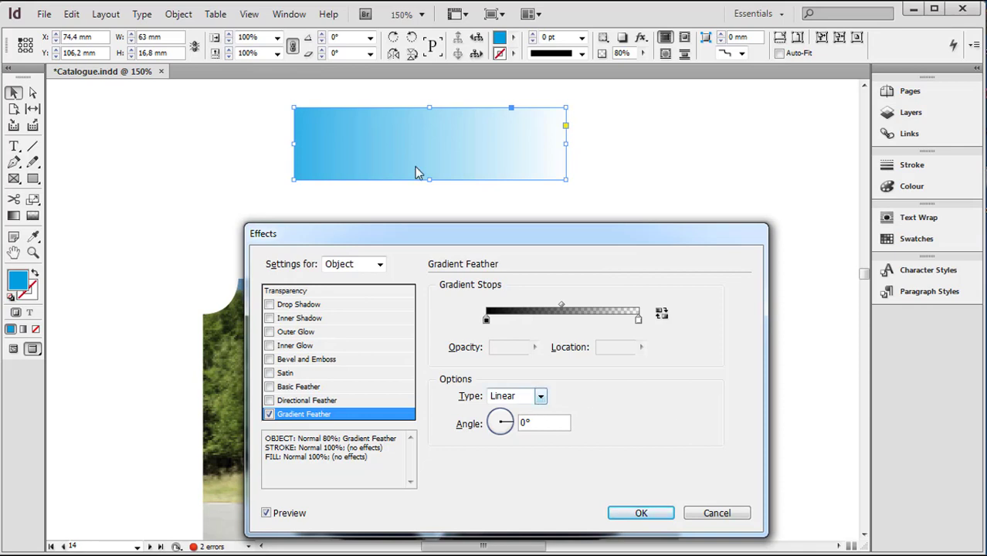
pyautogui.click(541, 395)
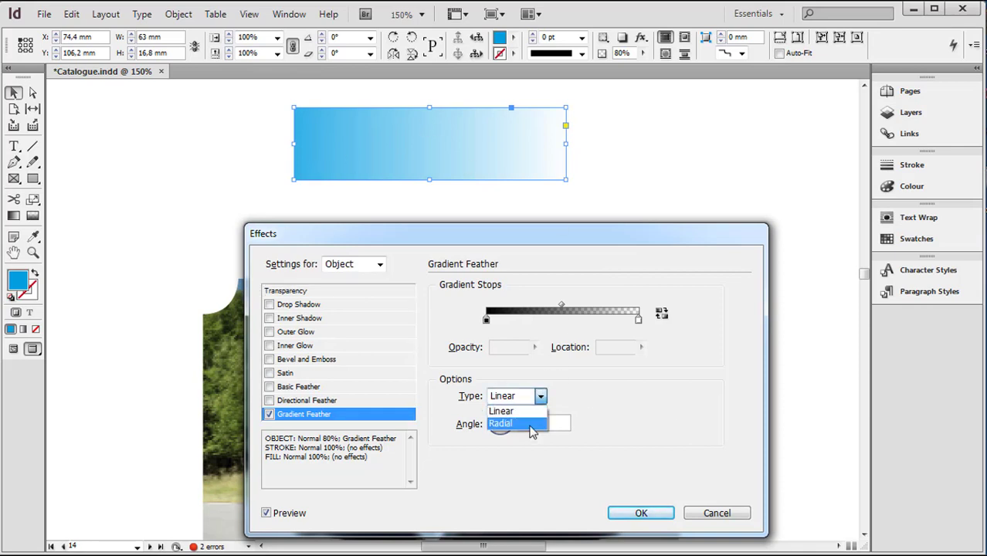
pyautogui.click(533, 425)
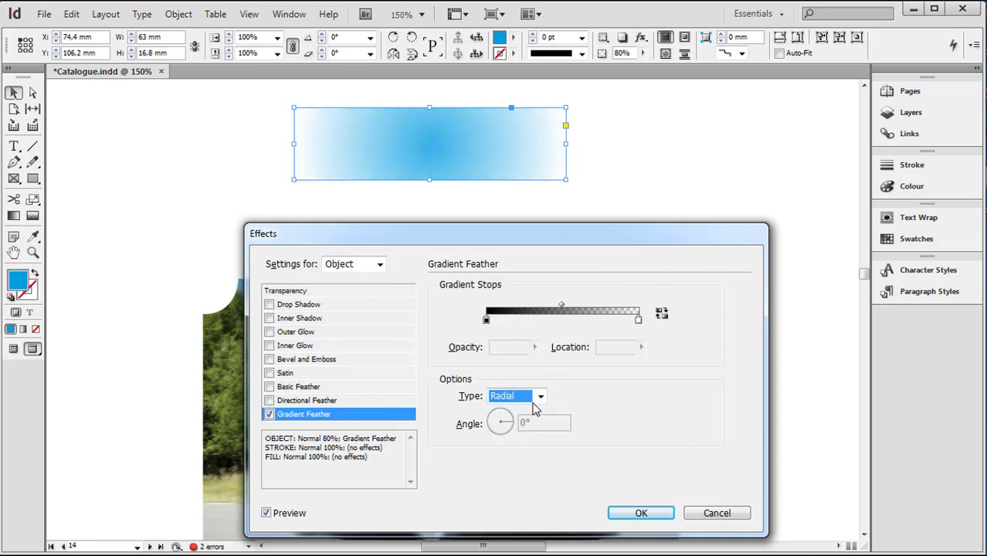
pyautogui.click(541, 396)
pyautogui.click(511, 410)
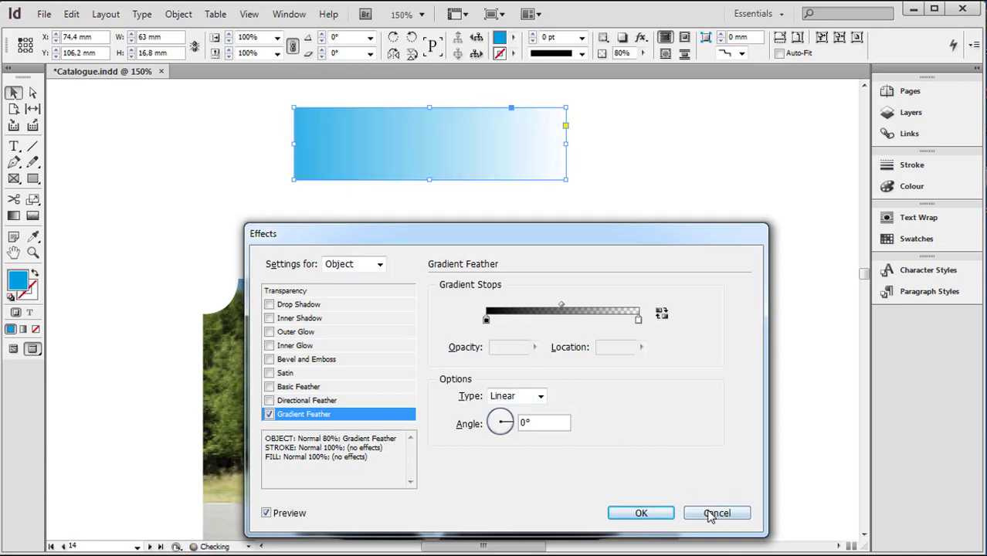
pyautogui.click(717, 513)
# Step: Draw a blue rectangle about 113 mm wide and 76 mm high that covers the whole car photo
pyautogui.scroll(-5, 628, 335)
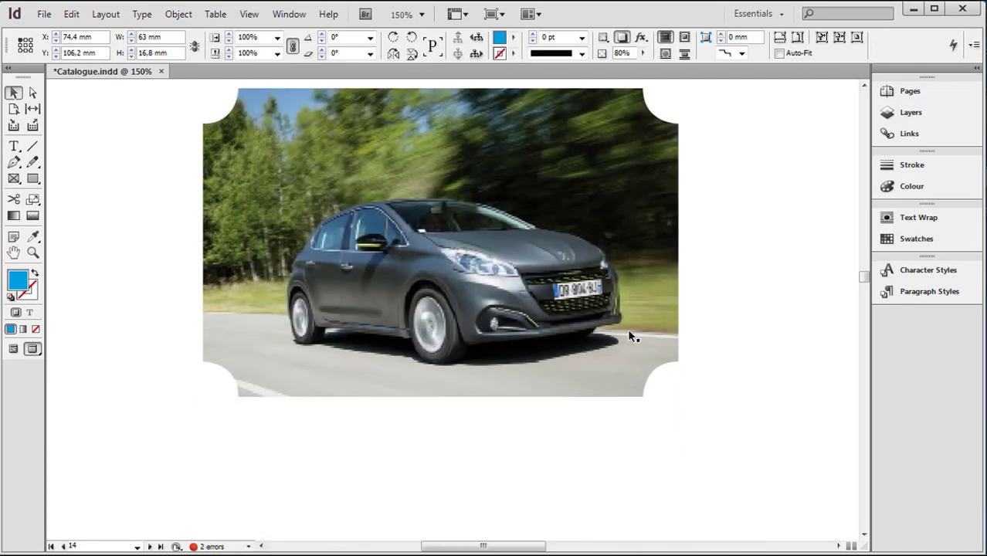
pyautogui.scroll(1, 628, 336)
pyautogui.scroll(1, 630, 334)
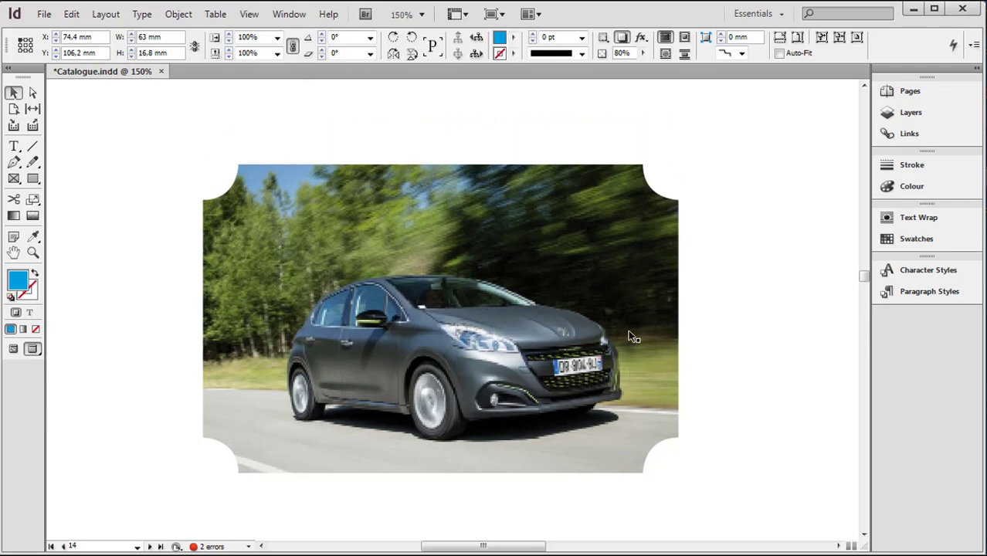
pyautogui.click(32, 180)
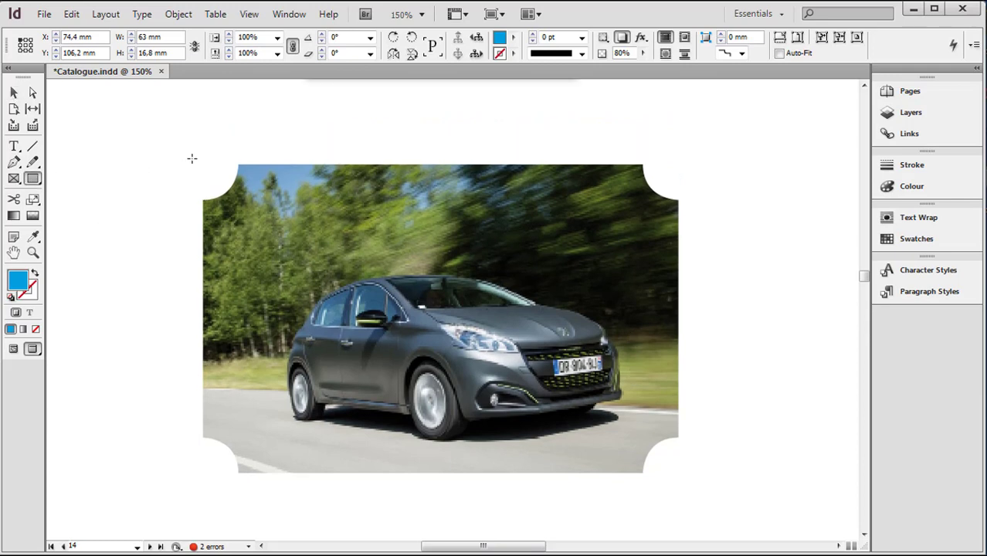
pyautogui.moveTo(197, 159)
pyautogui.mouseDown()
pyautogui.moveTo(420, 278)
pyautogui.moveTo(682, 389)
pyautogui.moveTo(684, 486)
pyautogui.mouseUp()
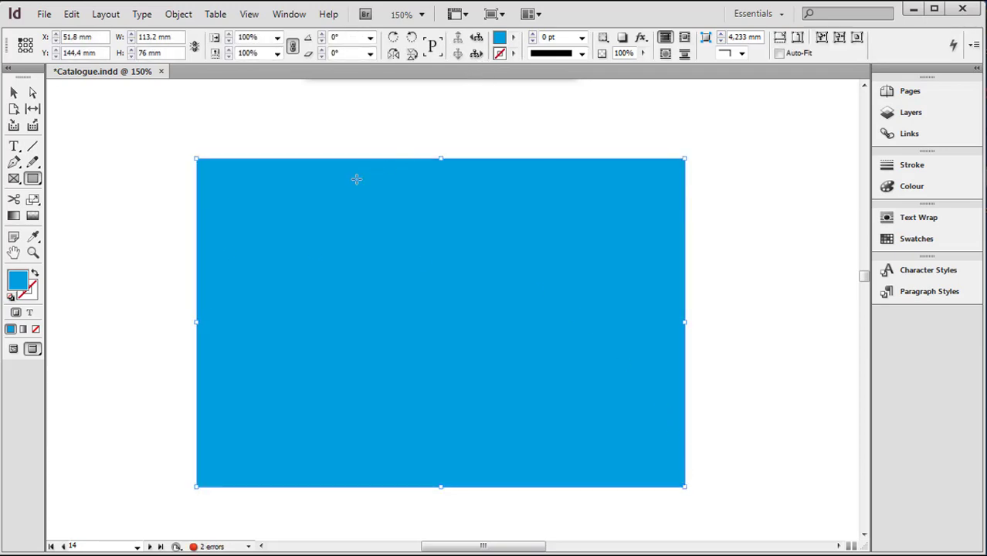
# Step: Shift the rectangle about 32 mm to the right and fill it with the light grey sampled from the photo's road
pyautogui.click(13, 93)
pyautogui.moveTo(275, 202); pyautogui.dragTo(414, 202)
pyautogui.click(32, 237)
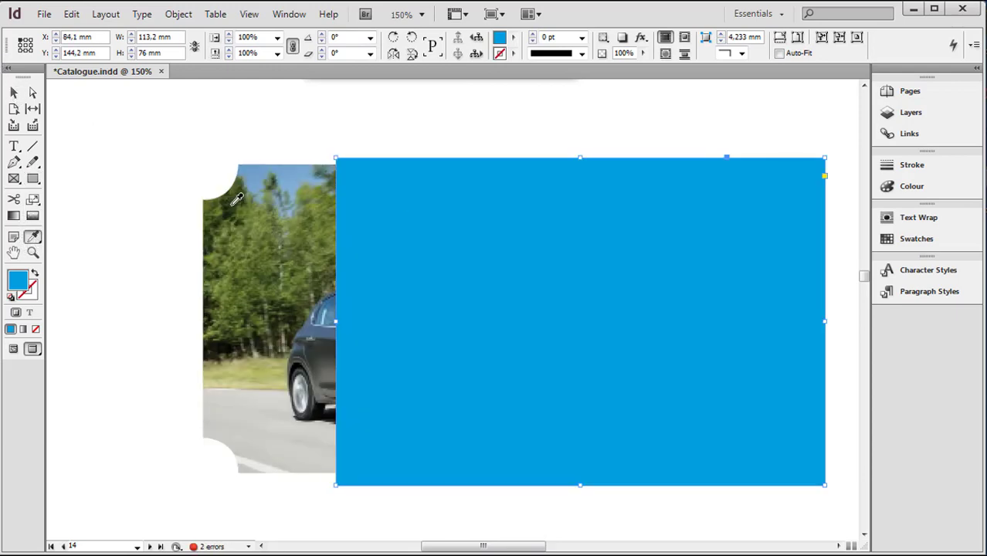
pyautogui.click(269, 417)
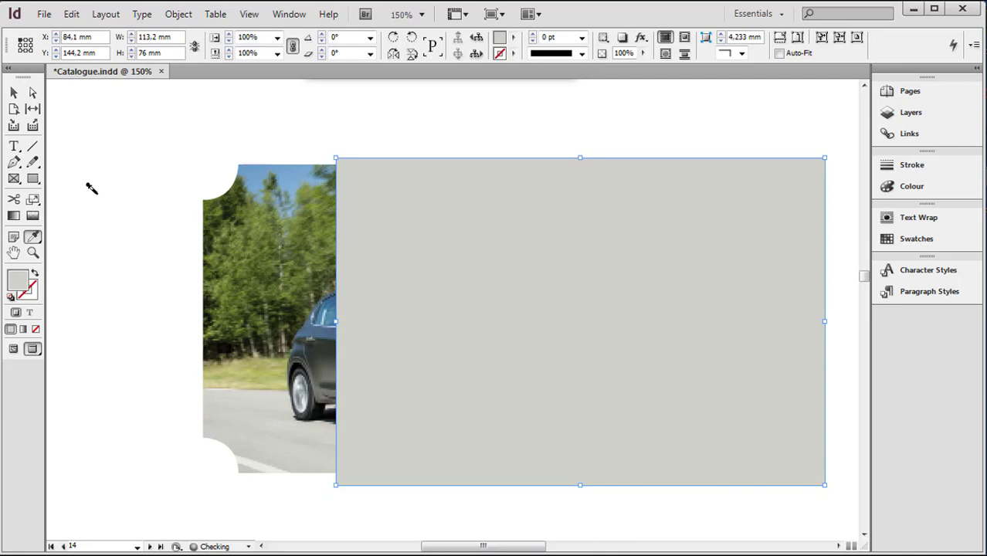
# Step: Move the grey rectangle back over the car photo with a margin on every side and send it to the back
pyautogui.click(14, 92)
pyautogui.moveTo(428, 259); pyautogui.dragTo(291, 266)
pyautogui.rightClick(389, 275)
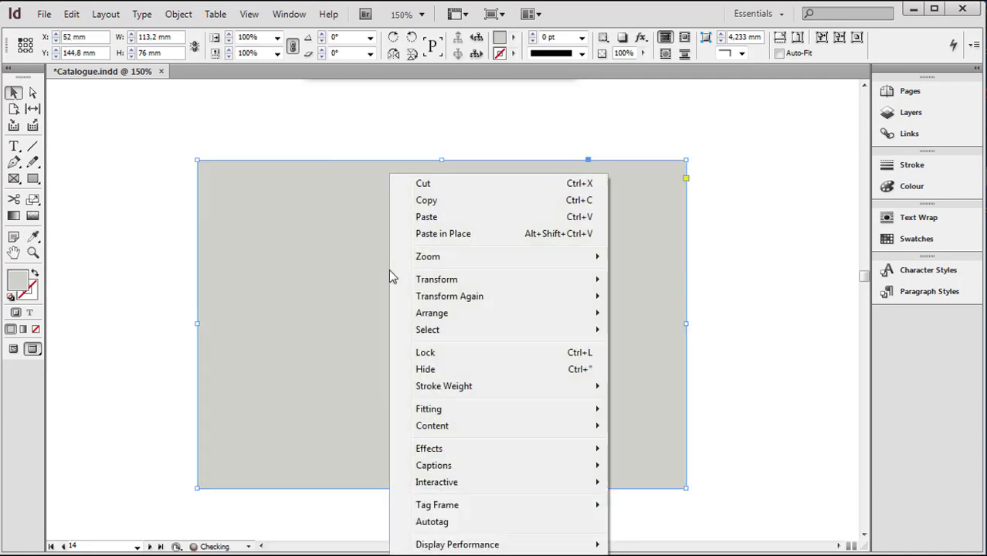
pyautogui.moveTo(534, 449)
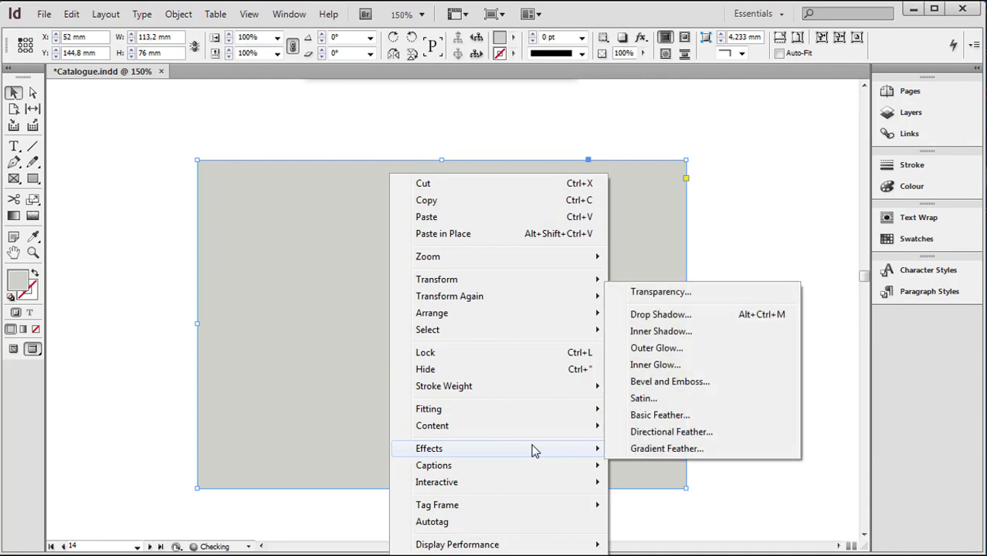
pyautogui.moveTo(561, 313)
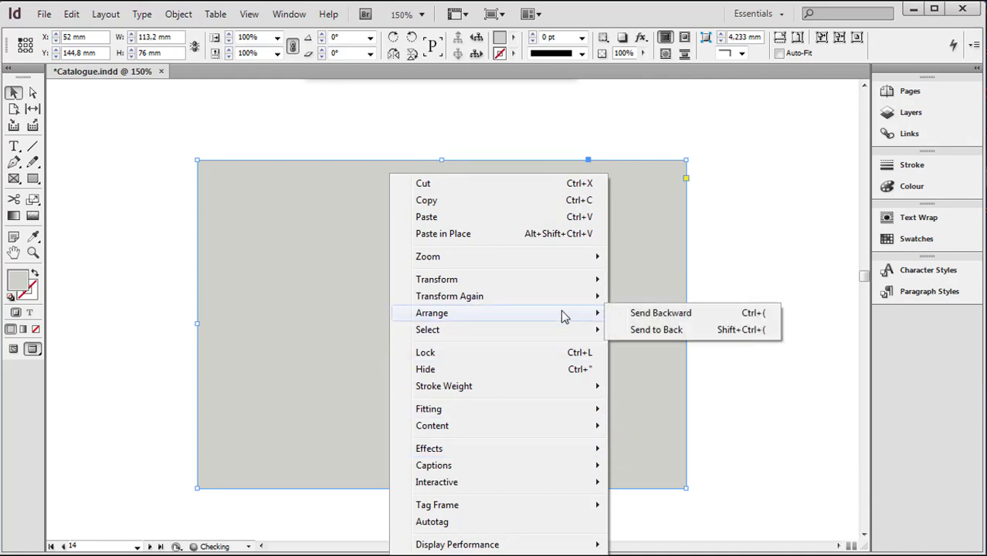
pyautogui.click(641, 334)
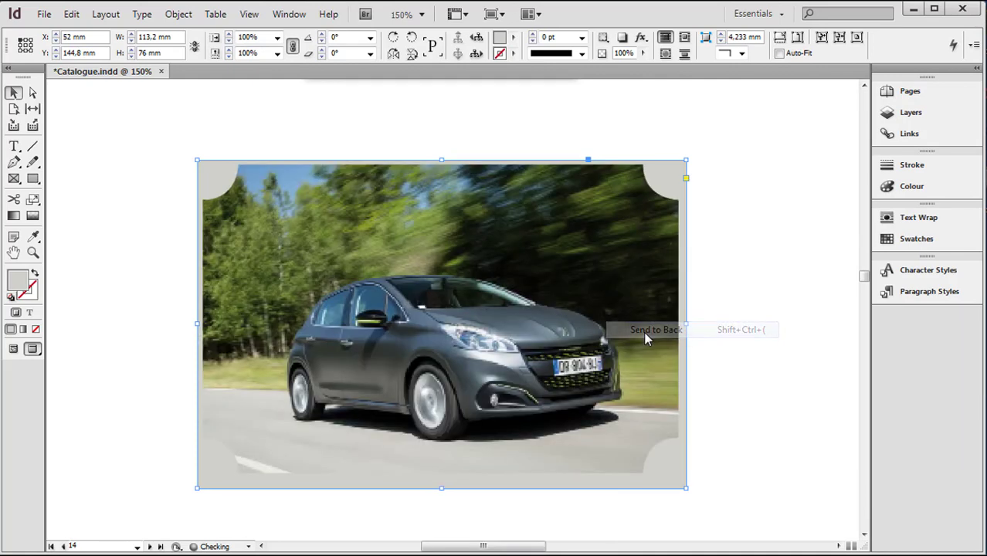
# Step: Reduce the corner size of the car photo's frame to 0 mm so its corners are square
pyautogui.click(659, 267)
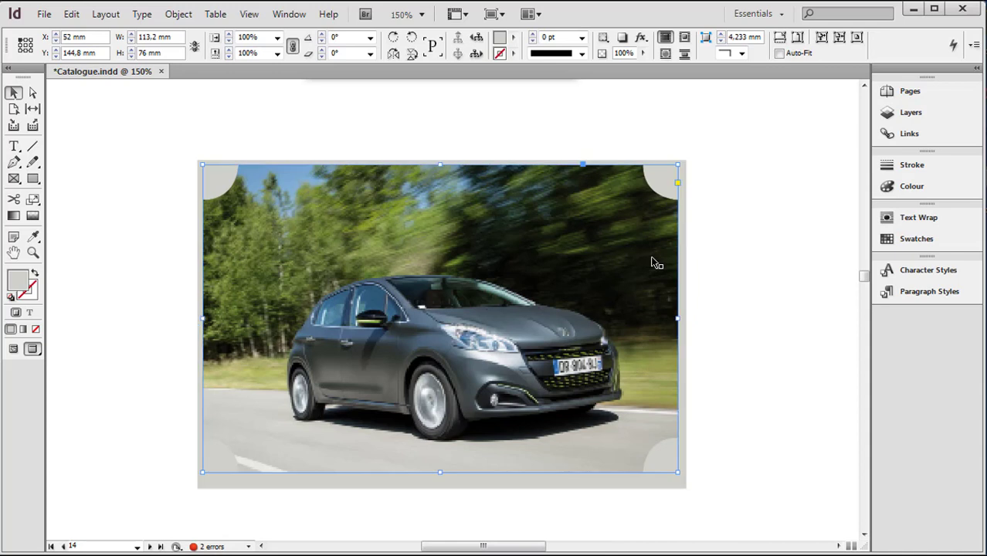
pyautogui.click(678, 183)
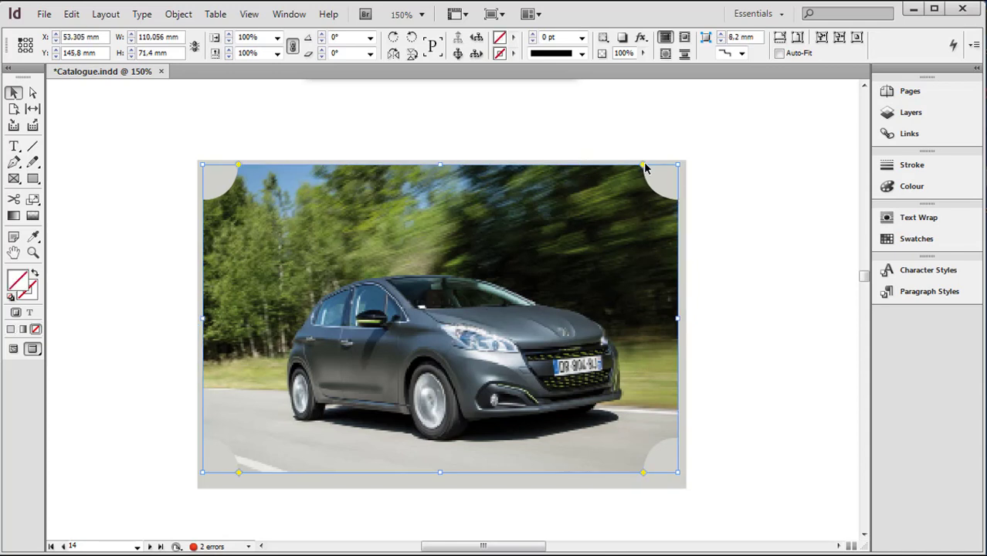
pyautogui.moveTo(644, 167); pyautogui.dragTo(702, 169)
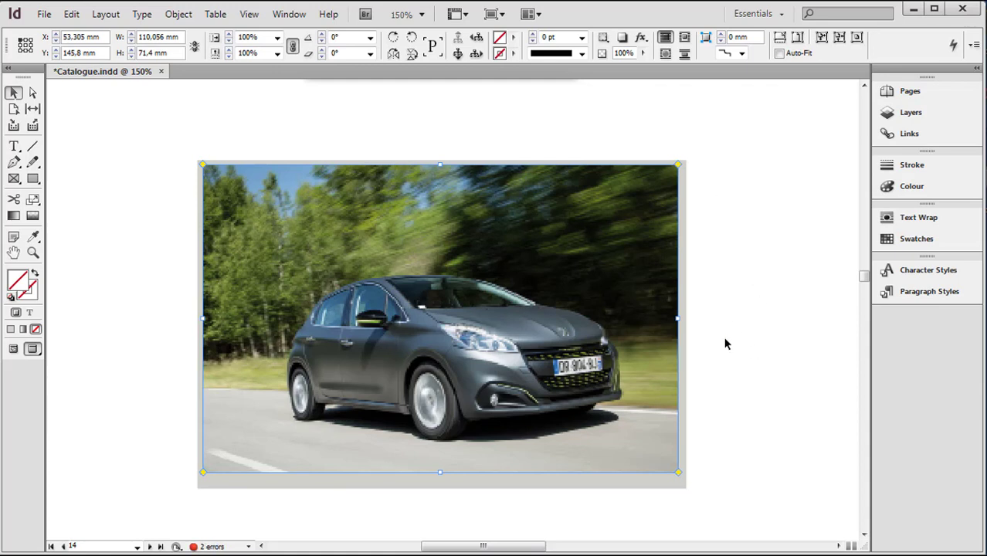
# Step: Nudge the car photo 1 mm down and 0.25 mm right to centre it on the grey rectangle, and deselect it
pyautogui.press('Down')
pyautogui.press('Down')
pyautogui.press('Down')
pyautogui.press('Down')
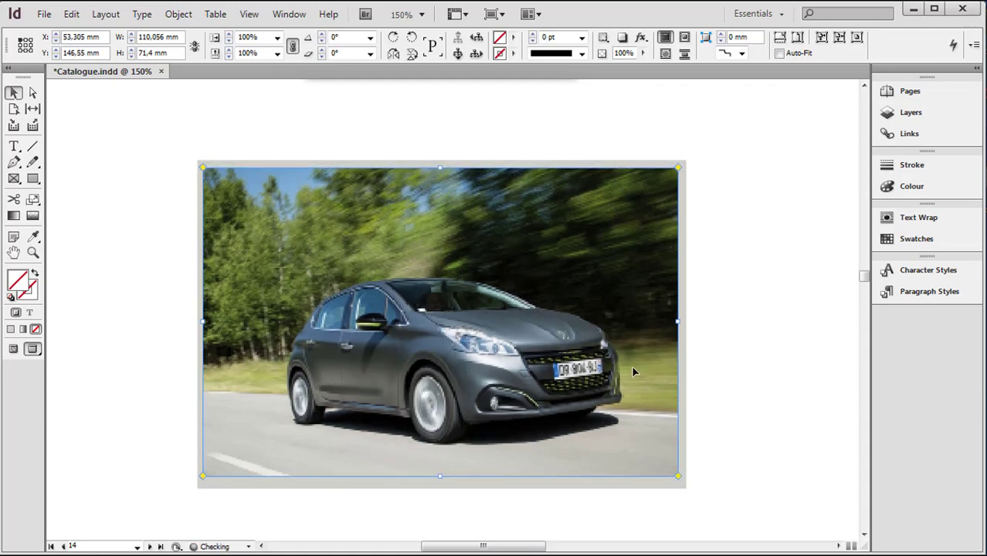
pyautogui.press('Right')
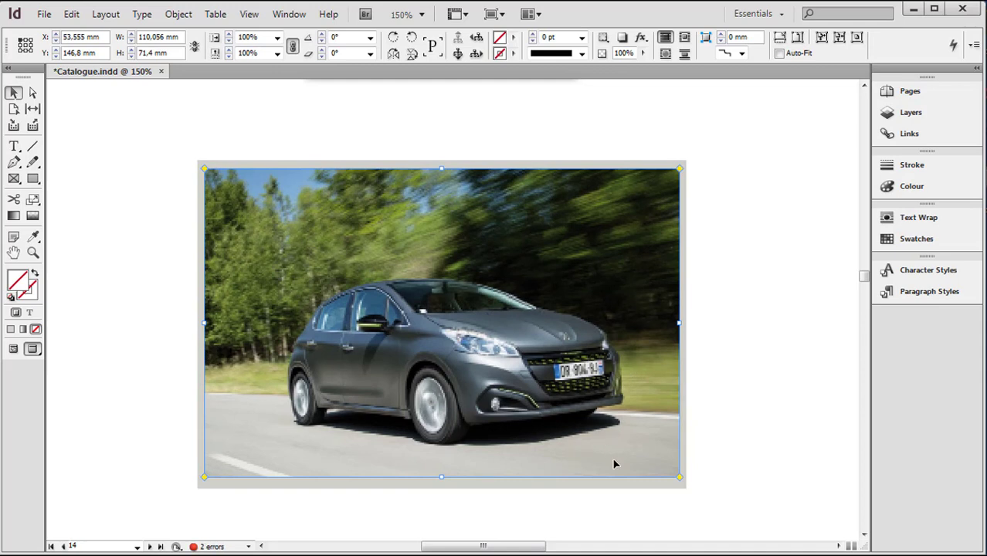
pyautogui.click(780, 325)
# Step: Try fading the car photo upward from its lower edge with the Gradient Feather tool over three different distances, and undo all three fades
pyautogui.click(641, 307)
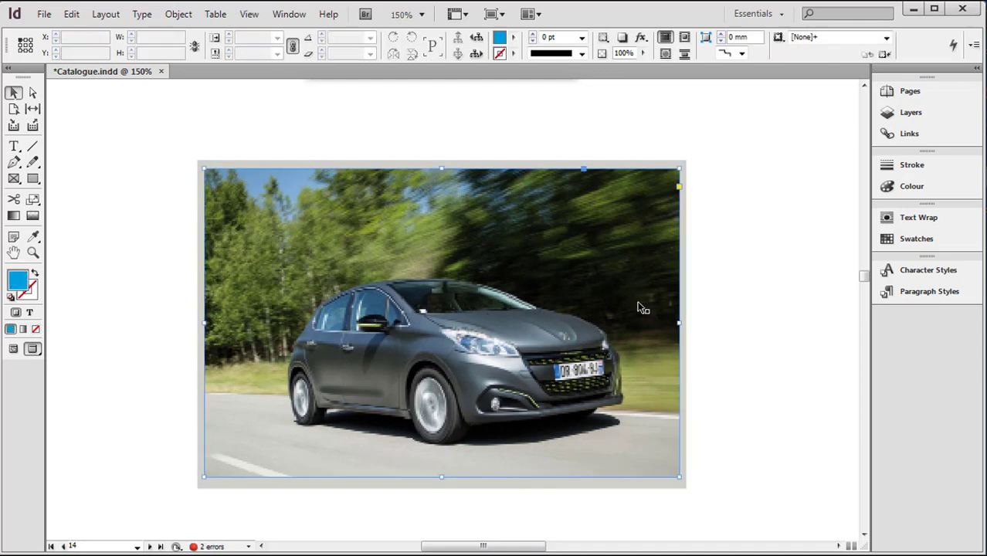
pyautogui.click(641, 39)
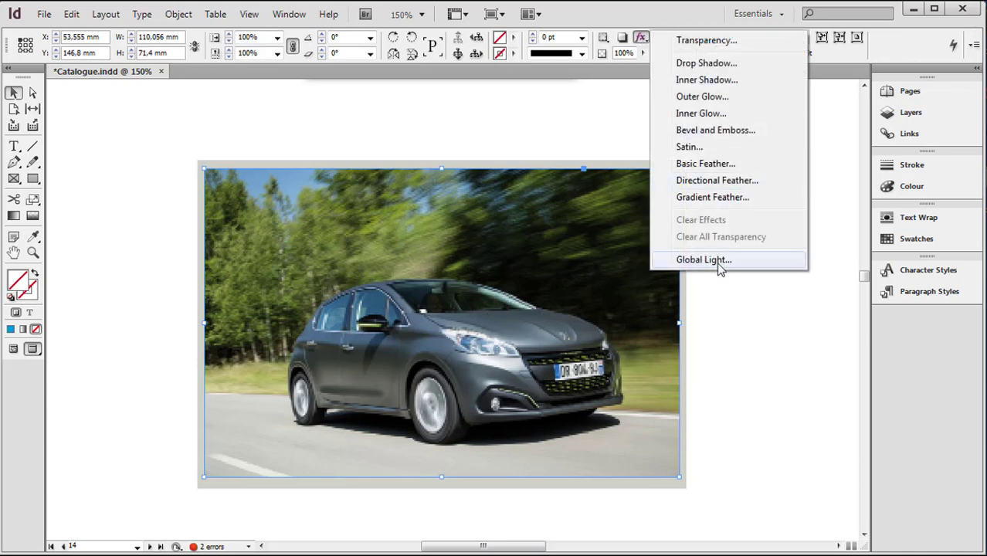
pyautogui.click(678, 8)
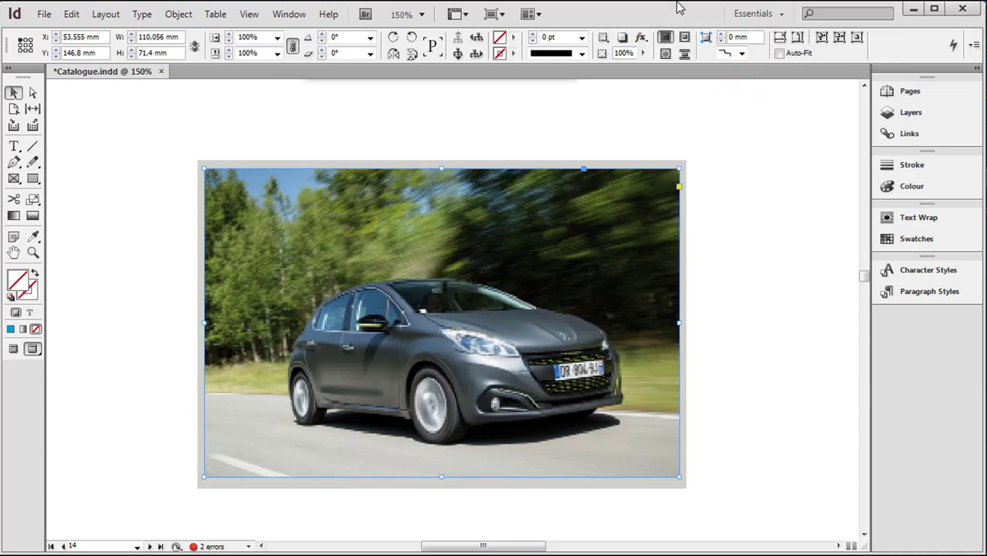
pyautogui.doubleClick(13, 217)
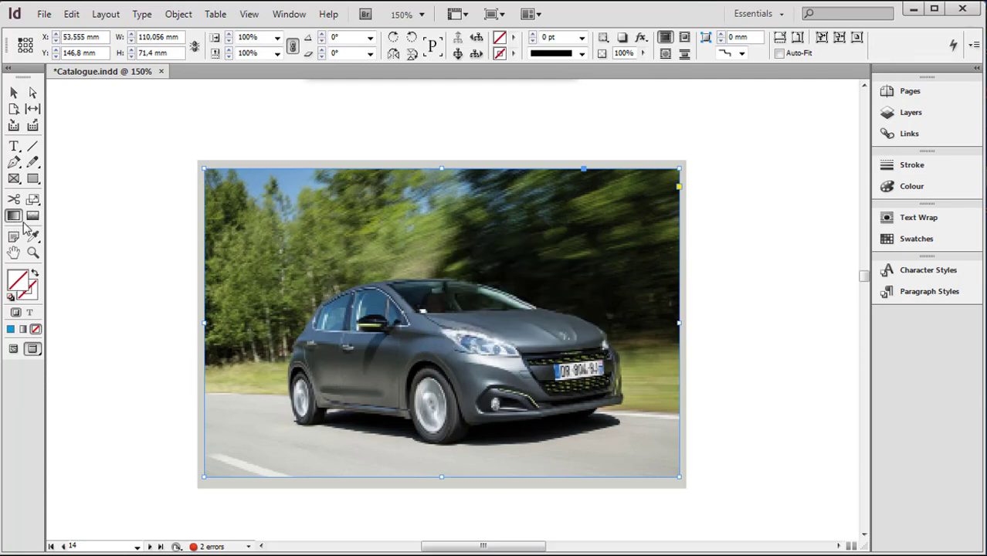
pyautogui.click(32, 218)
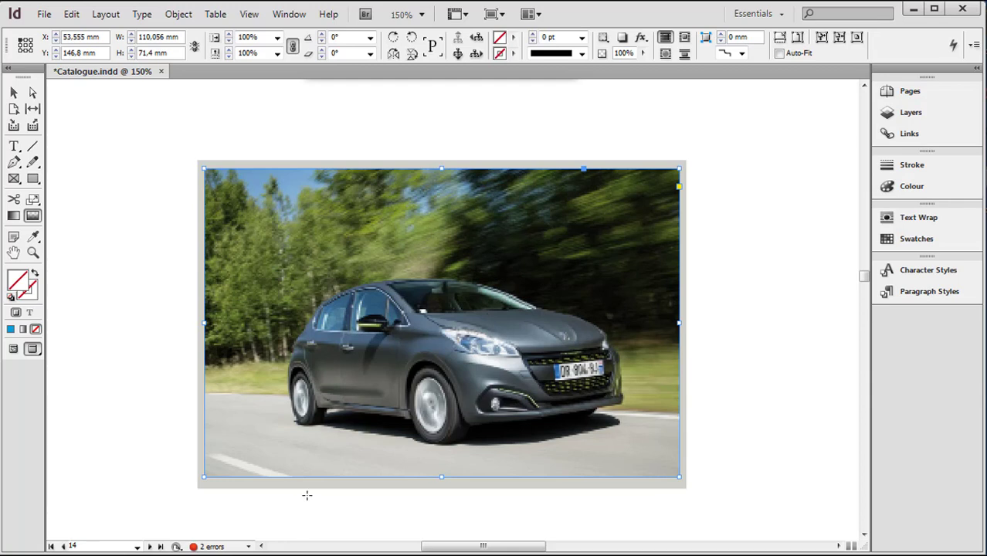
pyautogui.moveTo(397, 497); pyautogui.dragTo(402, 250)
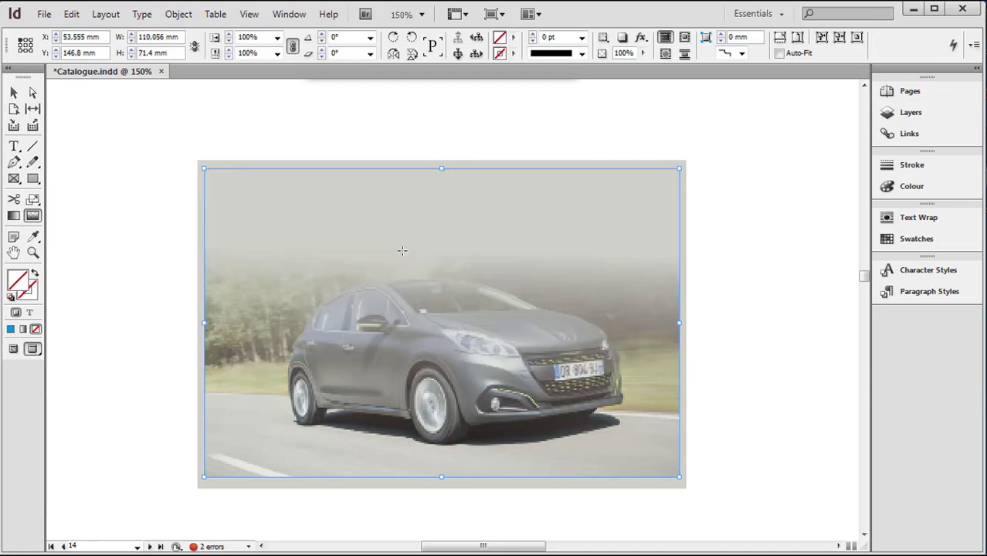
pyautogui.moveTo(424, 503); pyautogui.dragTo(418, 368)
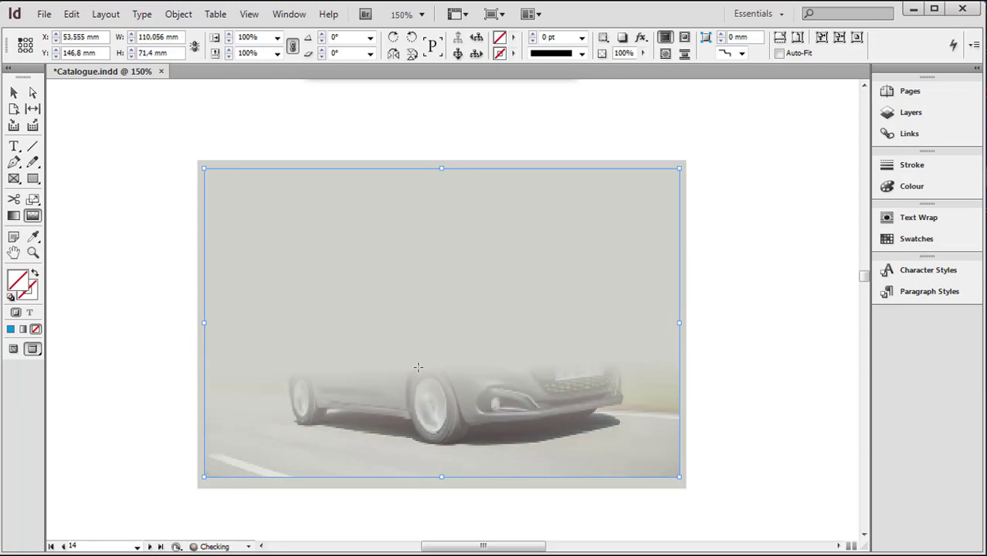
pyautogui.moveTo(432, 494); pyautogui.dragTo(450, 183)
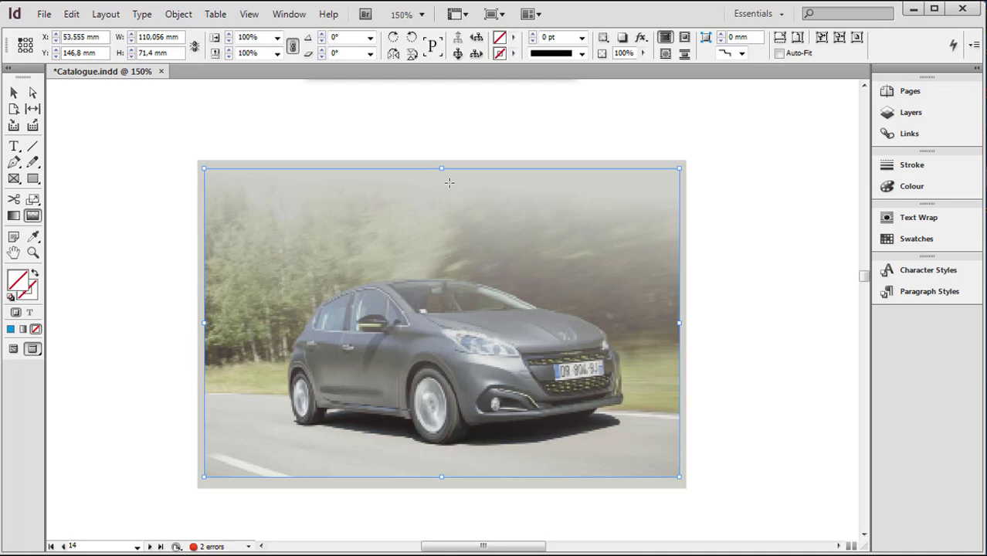
pyautogui.hotkey('ctrl', 'z')
pyautogui.hotkey('ctrl', 'z')
pyautogui.hotkey('ctrl', 'z')
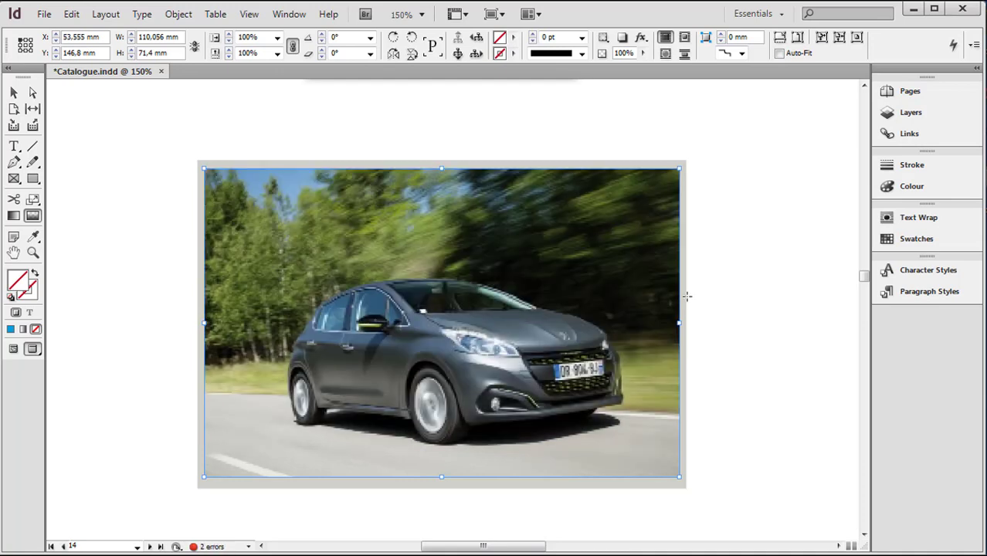
# Step: Try a short gradient feather inward from the photo's right edge and a long one from left to right, undoing each
pyautogui.moveTo(686, 295); pyautogui.dragTo(656, 302)
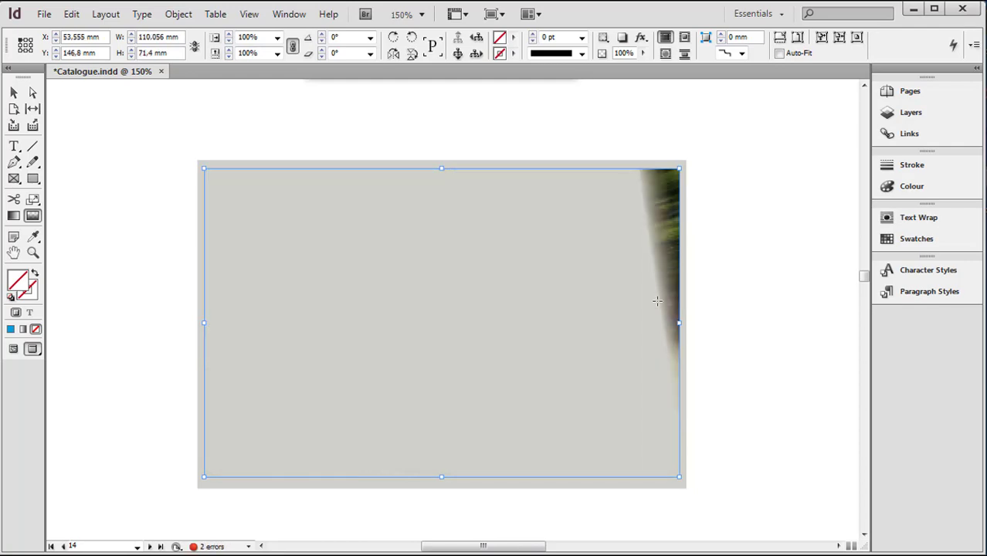
pyautogui.hotkey('ctrl', 'z')
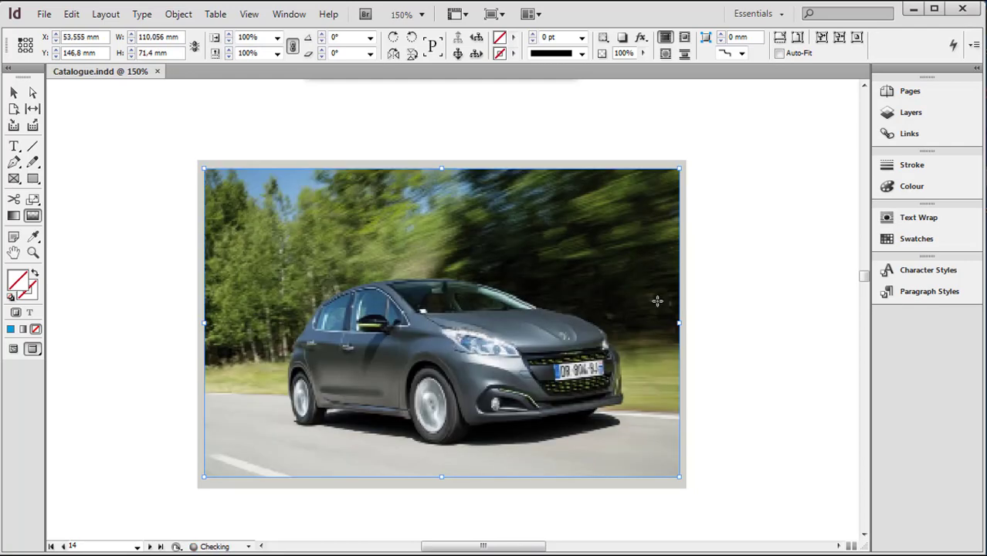
pyautogui.moveTo(189, 327); pyautogui.dragTo(638, 315)
pyautogui.hotkey('ctrl', 'z')
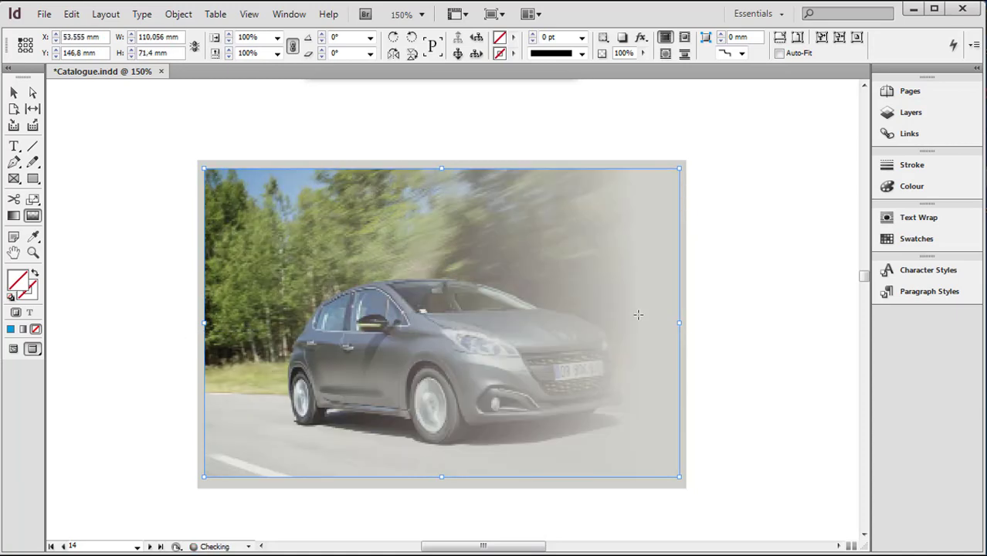
pyautogui.hotkey('ctrl', 'z')
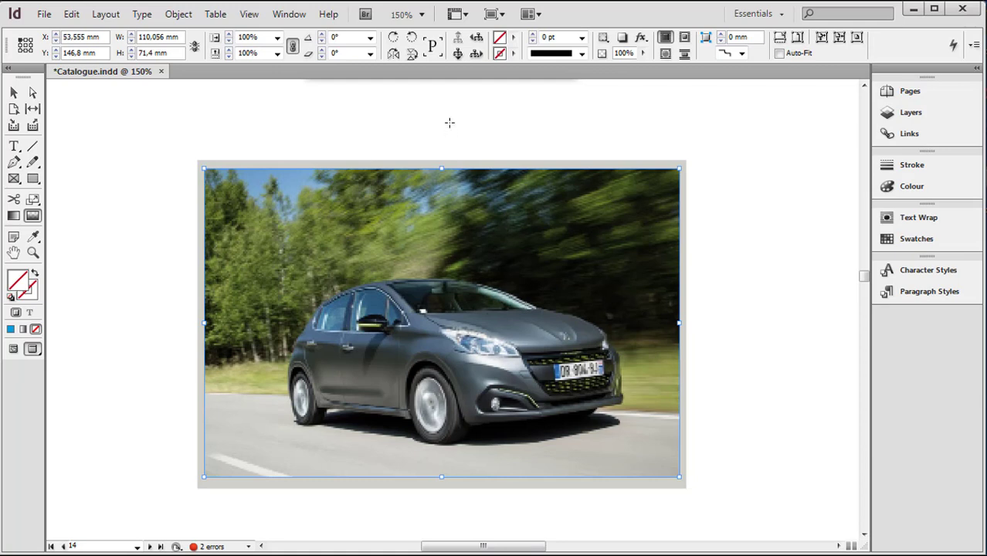
# Step: Try a gradient feather from above the car photo down to its lower edge, return to the Selection tool, and undo the fade
pyautogui.moveTo(442, 124); pyautogui.dragTo(440, 467)
pyautogui.moveTo(444, 136); pyautogui.dragTo(440, 465)
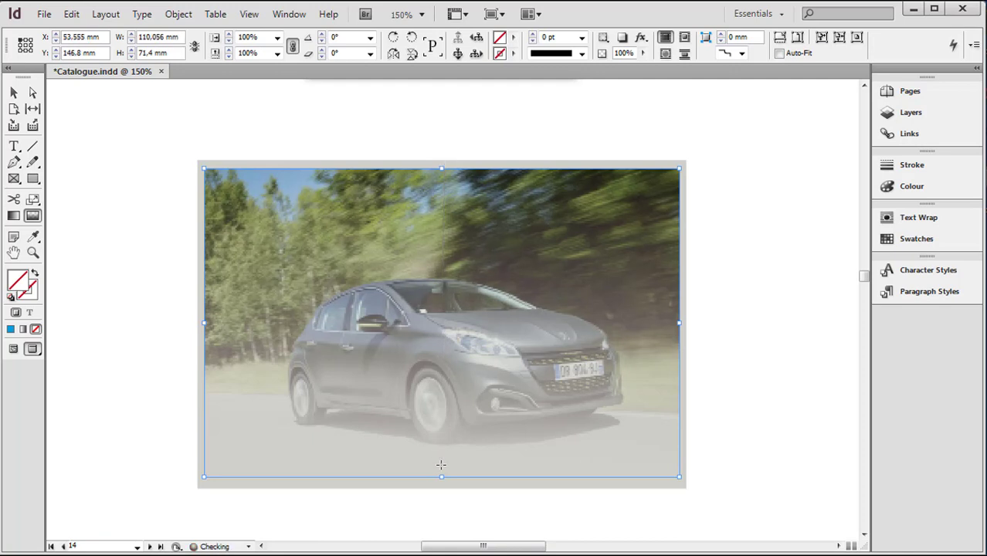
pyautogui.click(14, 93)
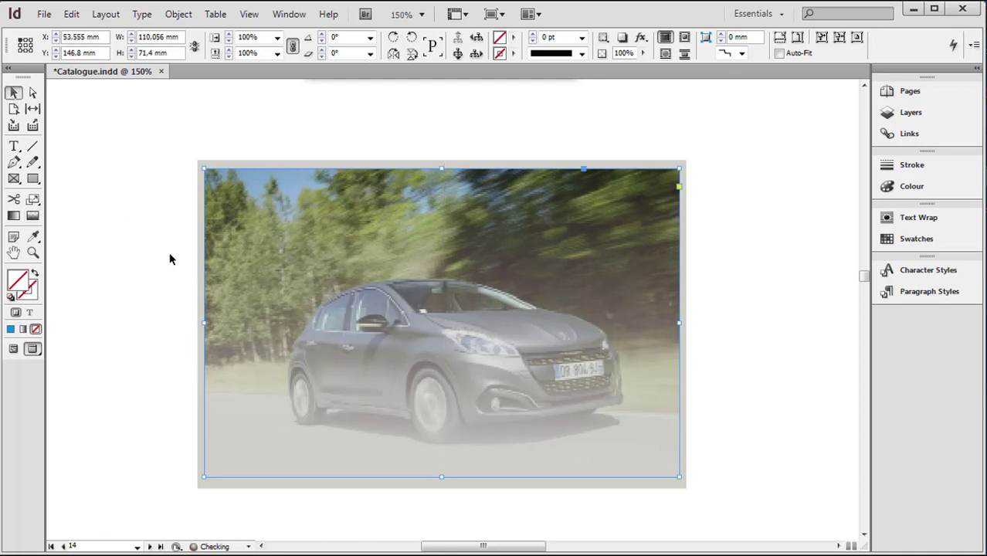
pyautogui.hotkey('ctrl', 'z')
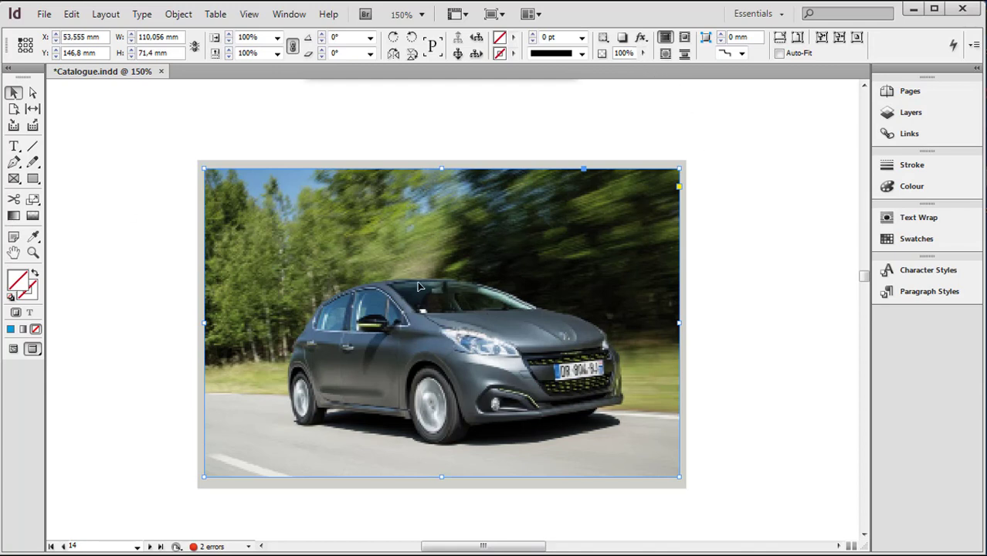
# Step: Deselect the car photo and save the catalogue document
pyautogui.click(729, 403)
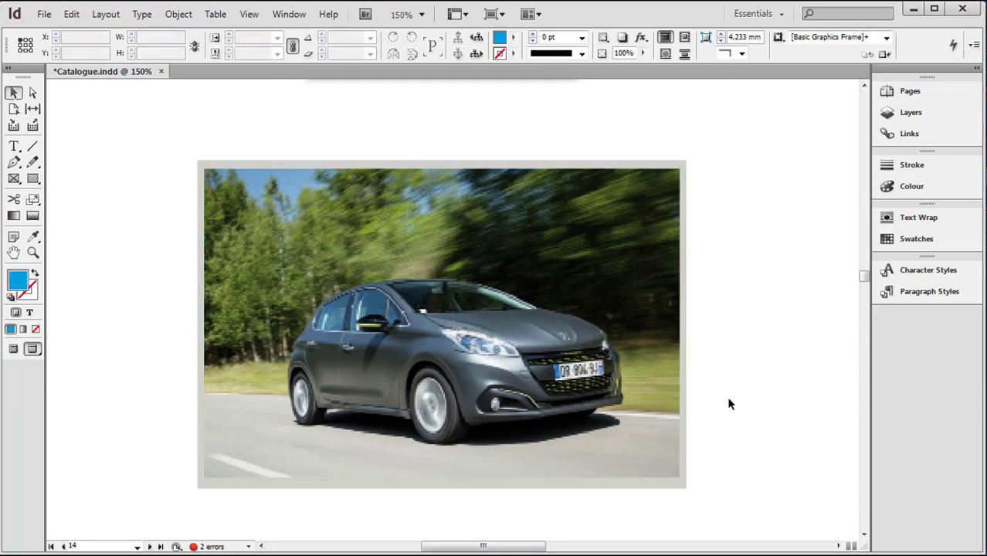
pyautogui.hotkey('ctrl', 's')
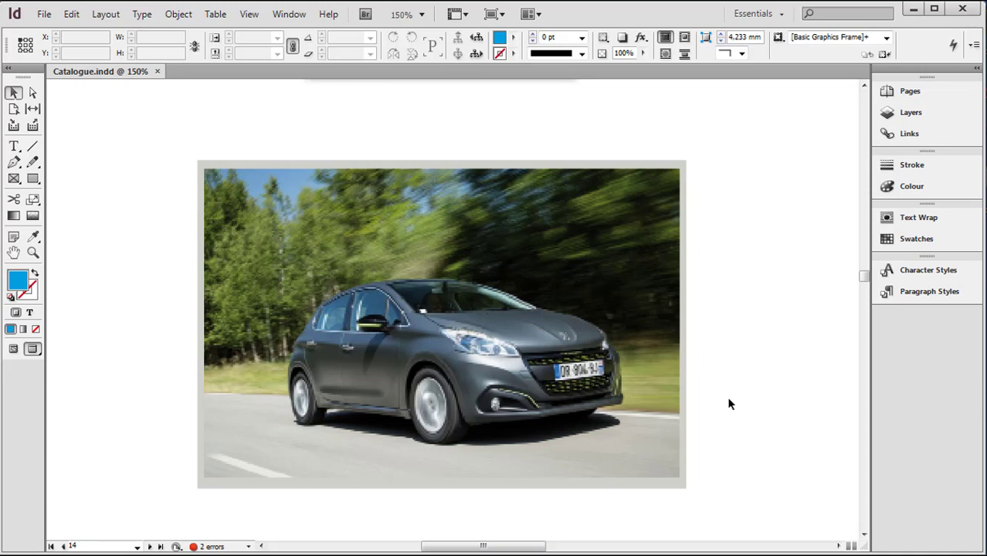
pyautogui.click(782, 555)
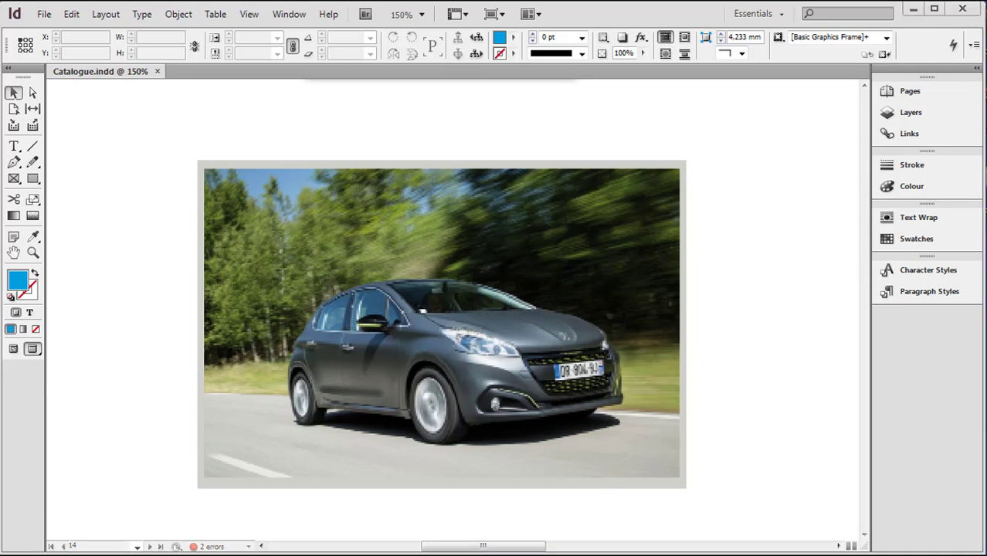